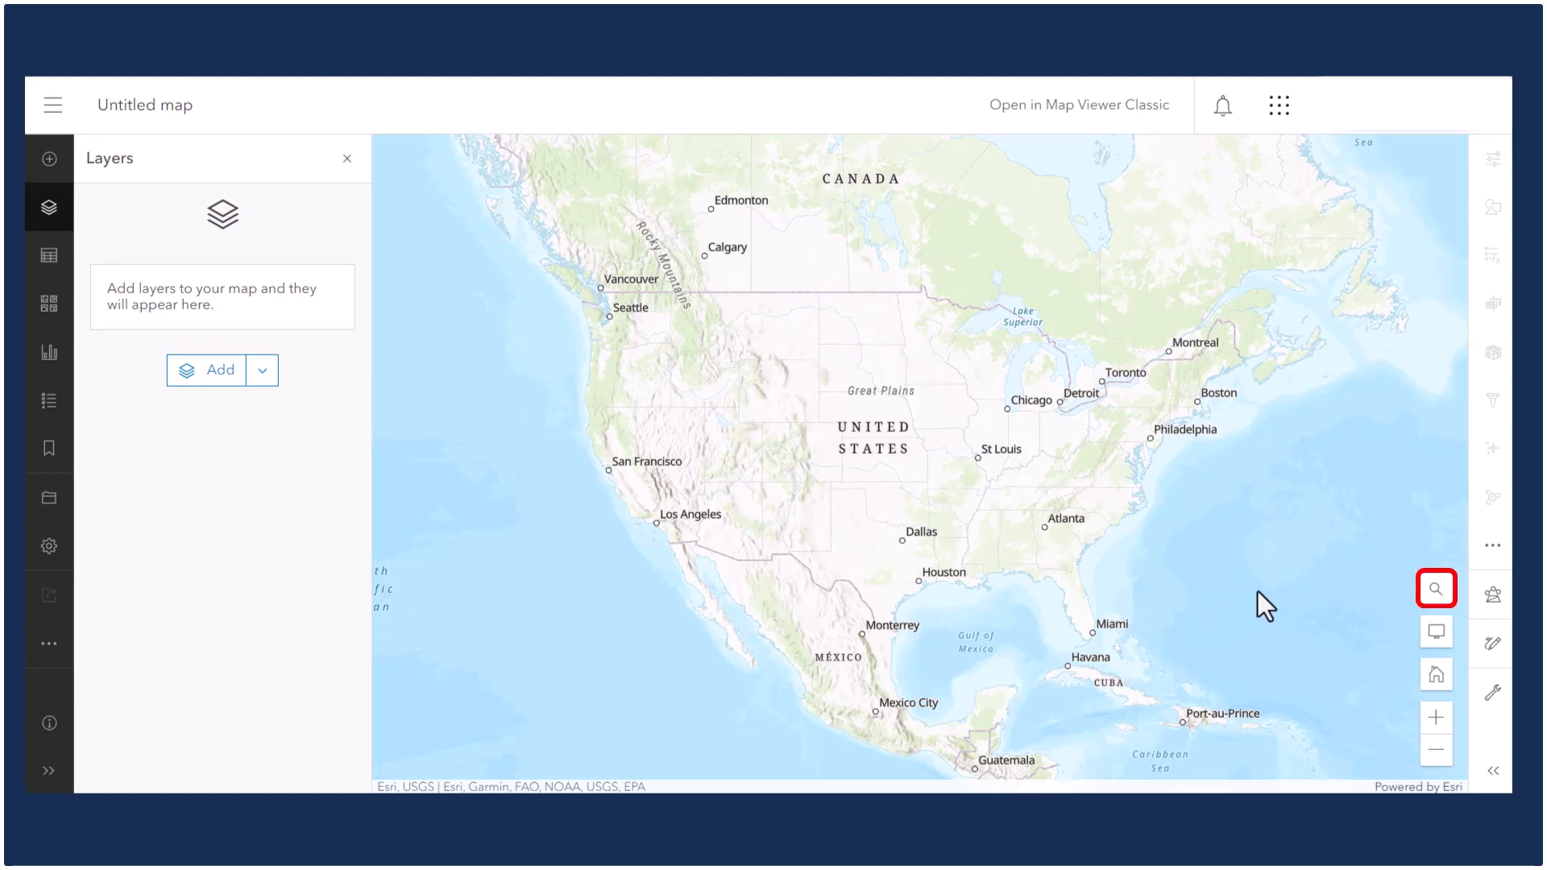
Search the map for Tulalip Reservation and close the search result panel.
{"action": "left_click", "coordinate": [1435, 592]}
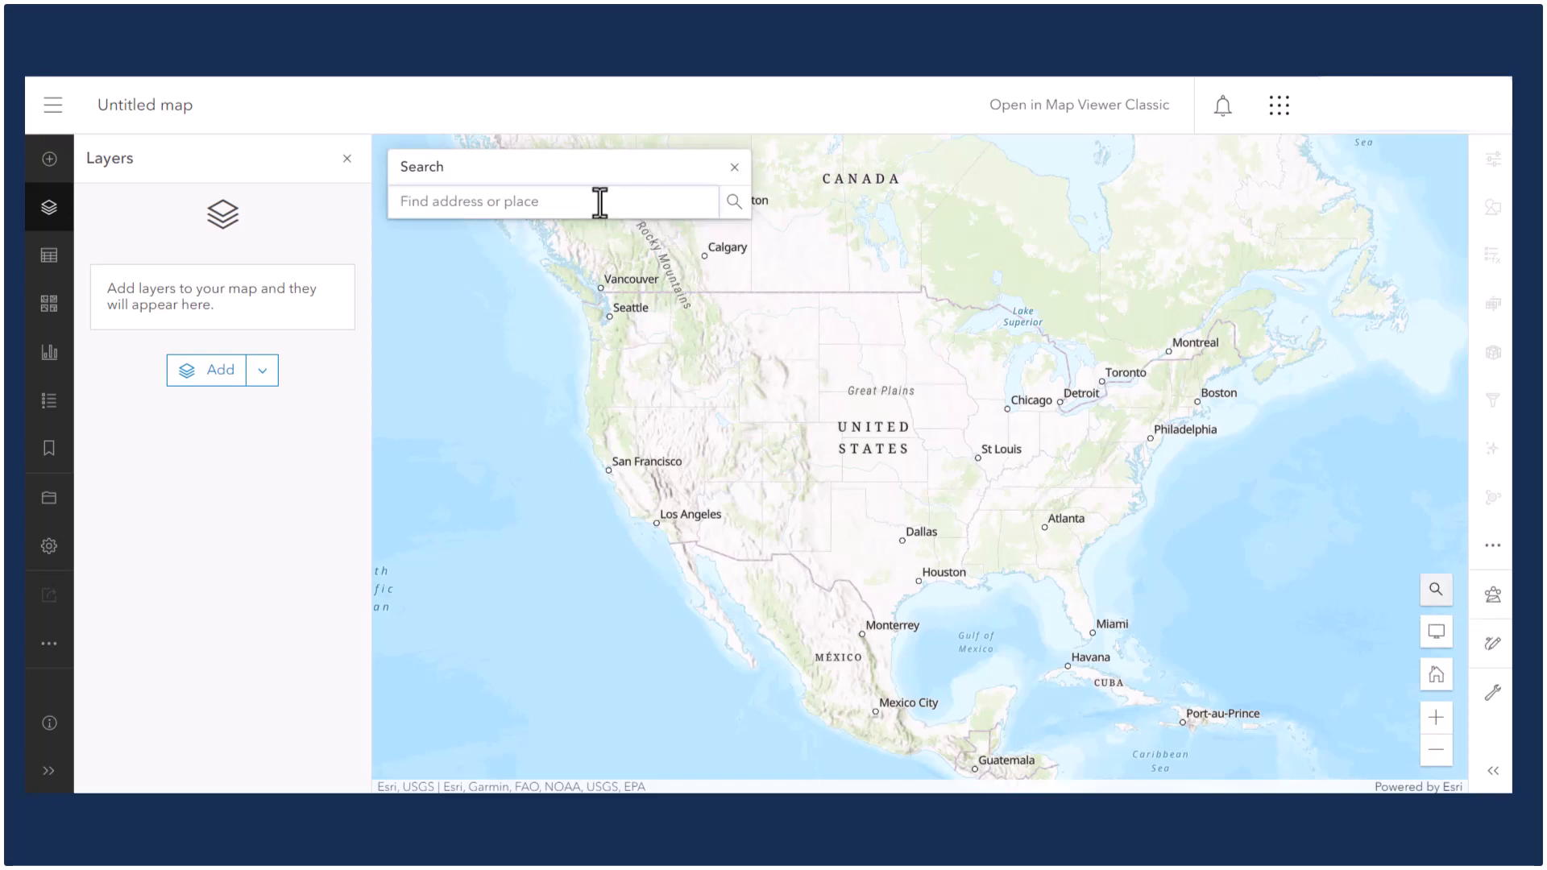
{"action": "type", "text": "Tulalip Reservation"}
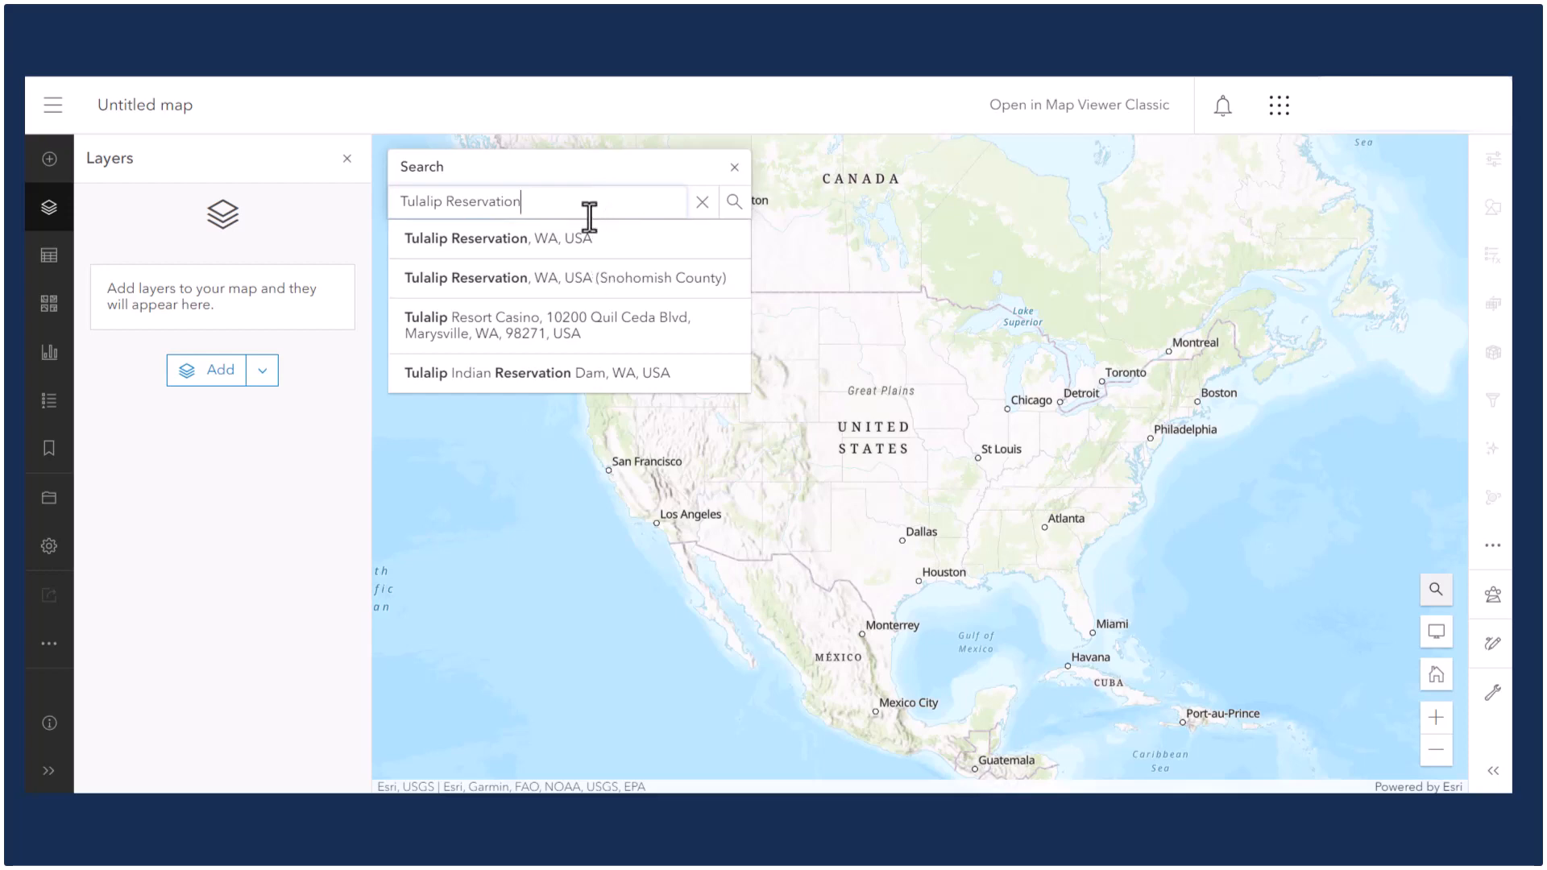
{"action": "key", "text": "Return"}
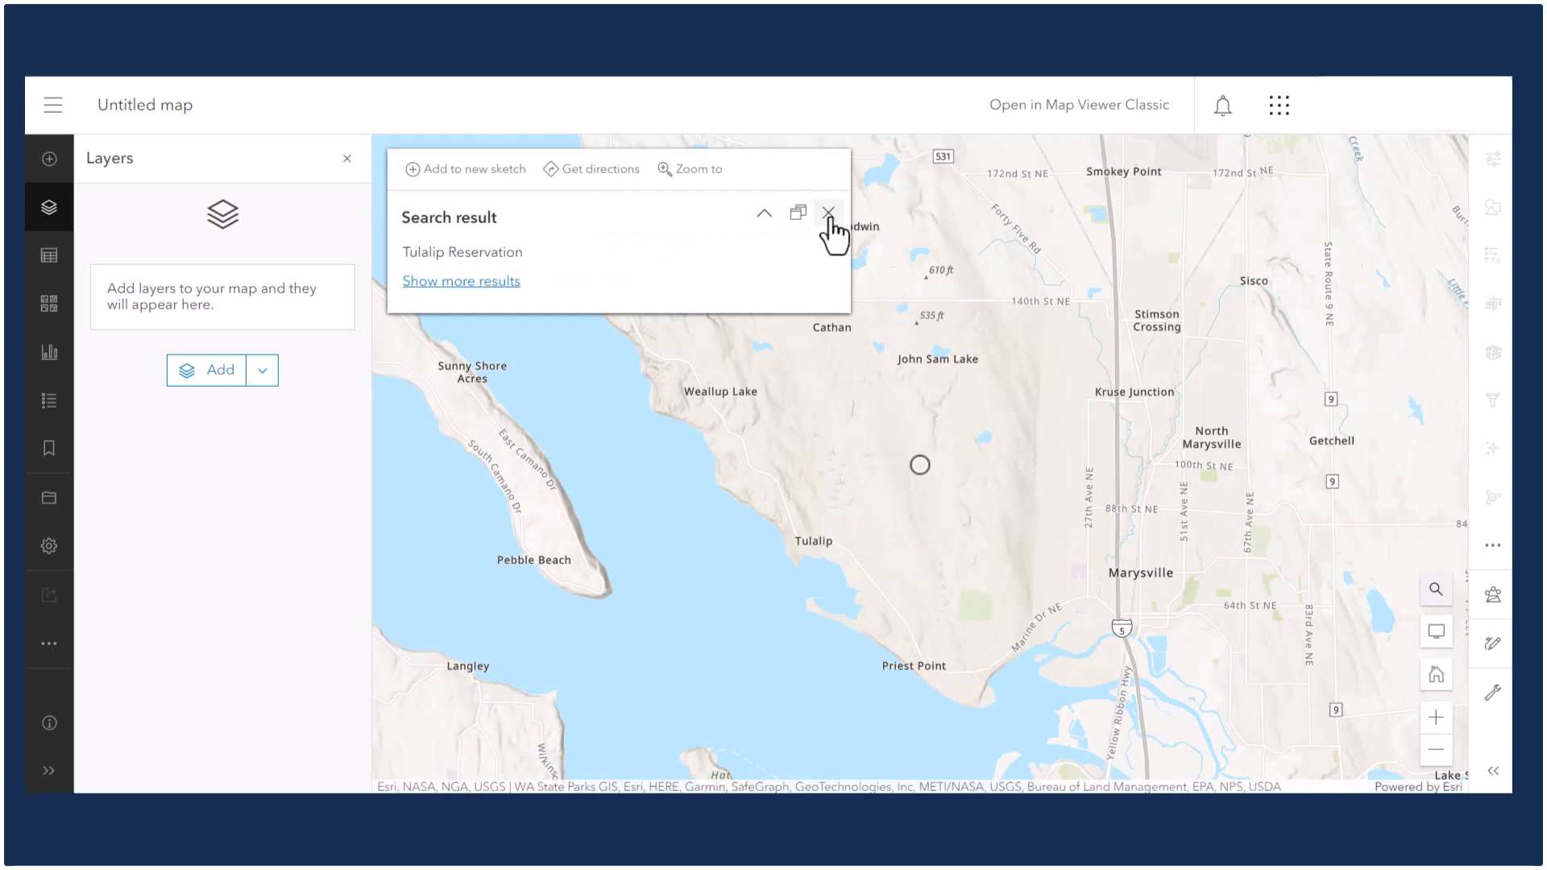
{"action": "left_click", "coordinate": [829, 214]}
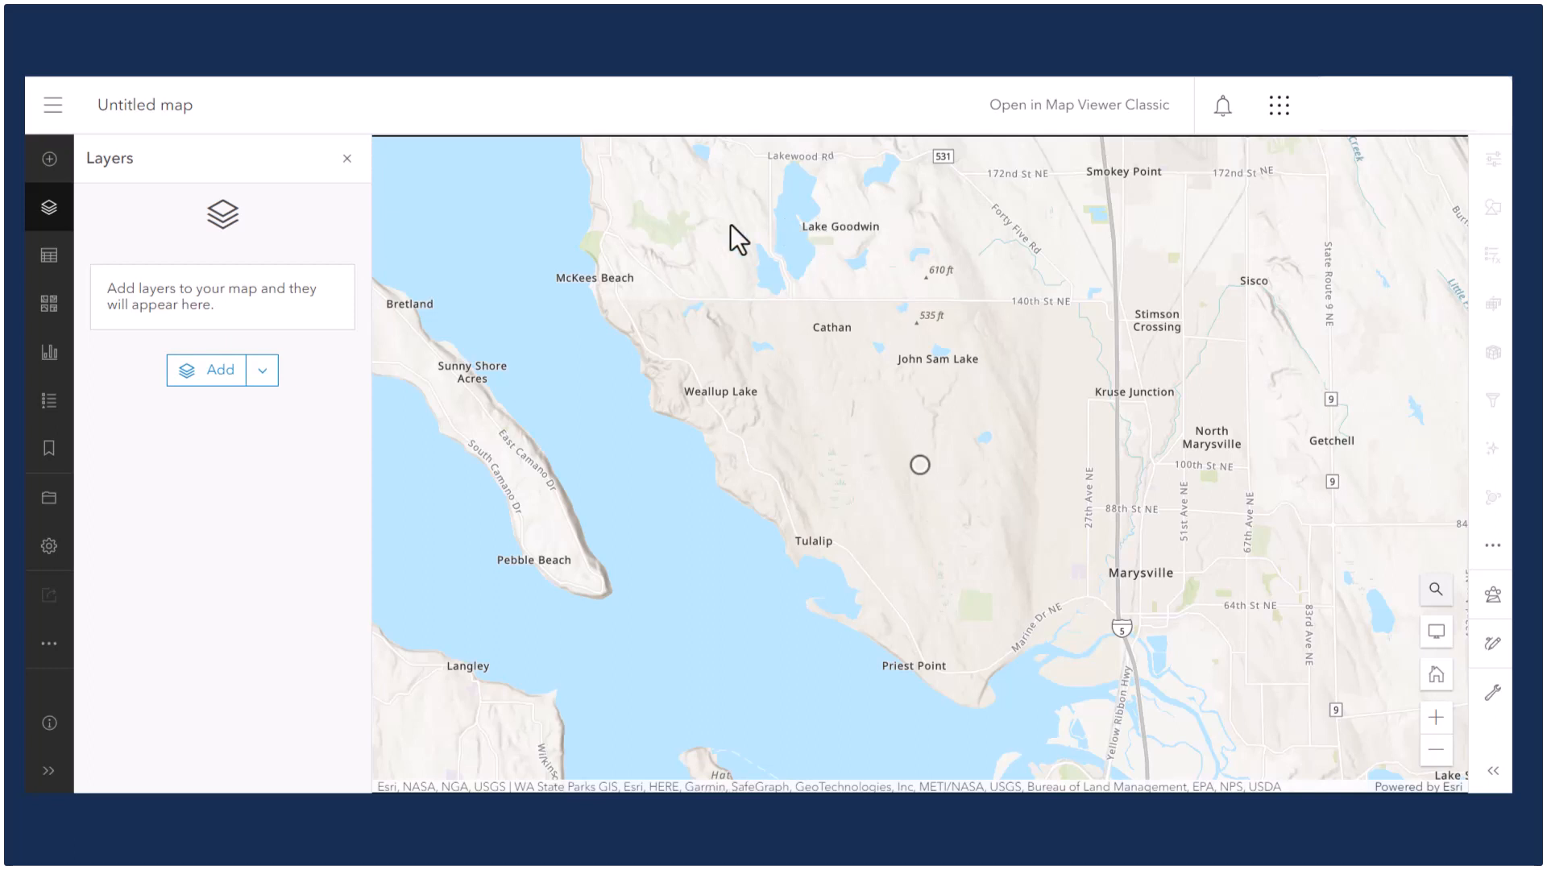
Add a media layer by dropping the Tulalip topographic map image file into the upload dialog.
{"action": "left_click", "coordinate": [40, 179]}
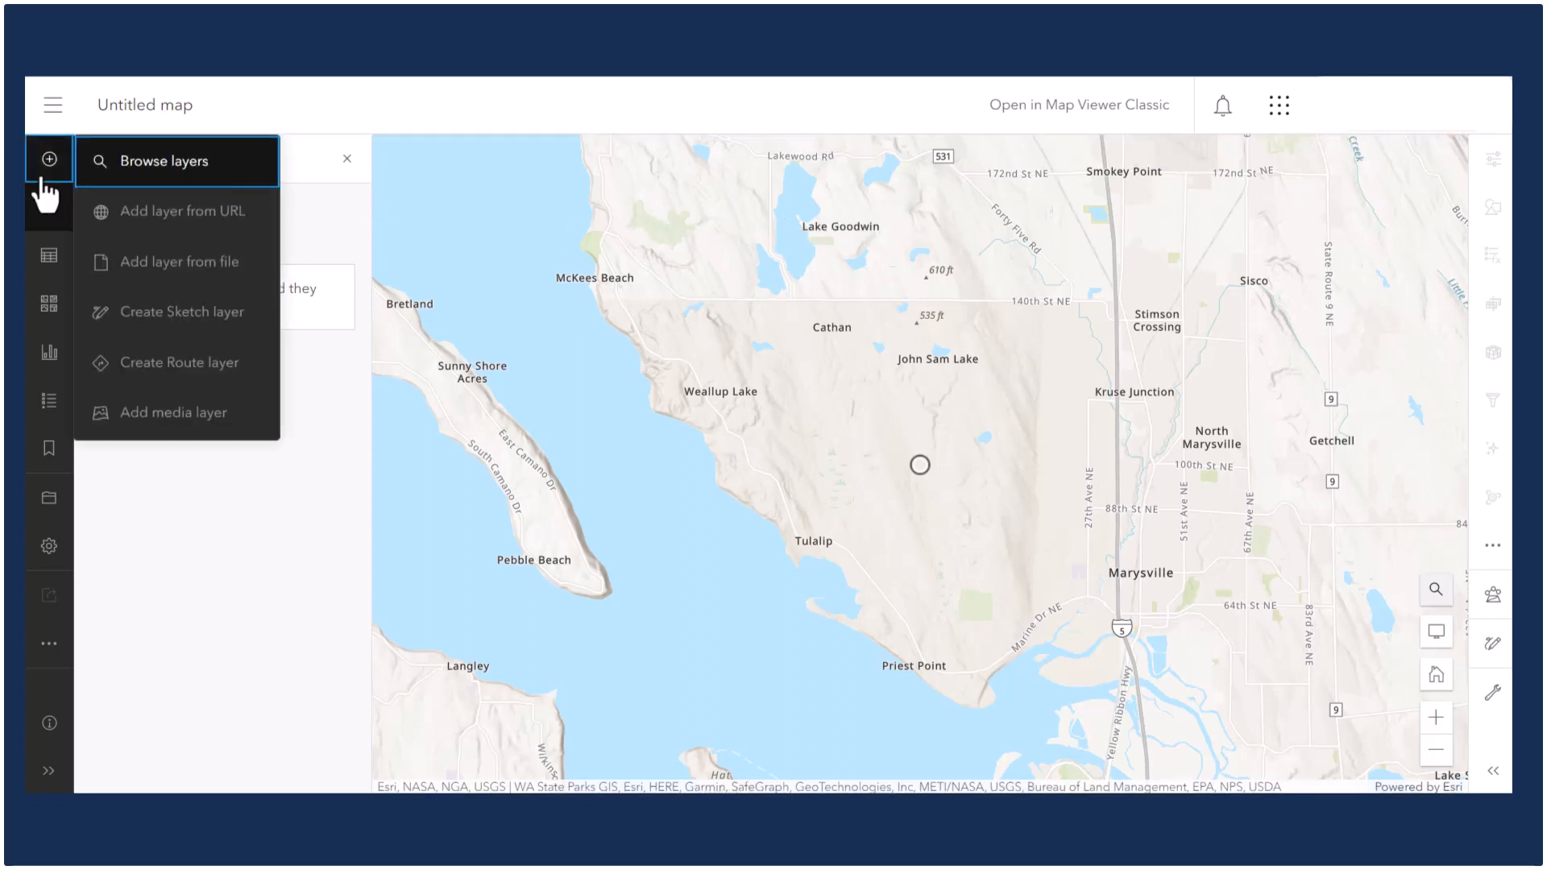
{"action": "left_click", "coordinate": [168, 425]}
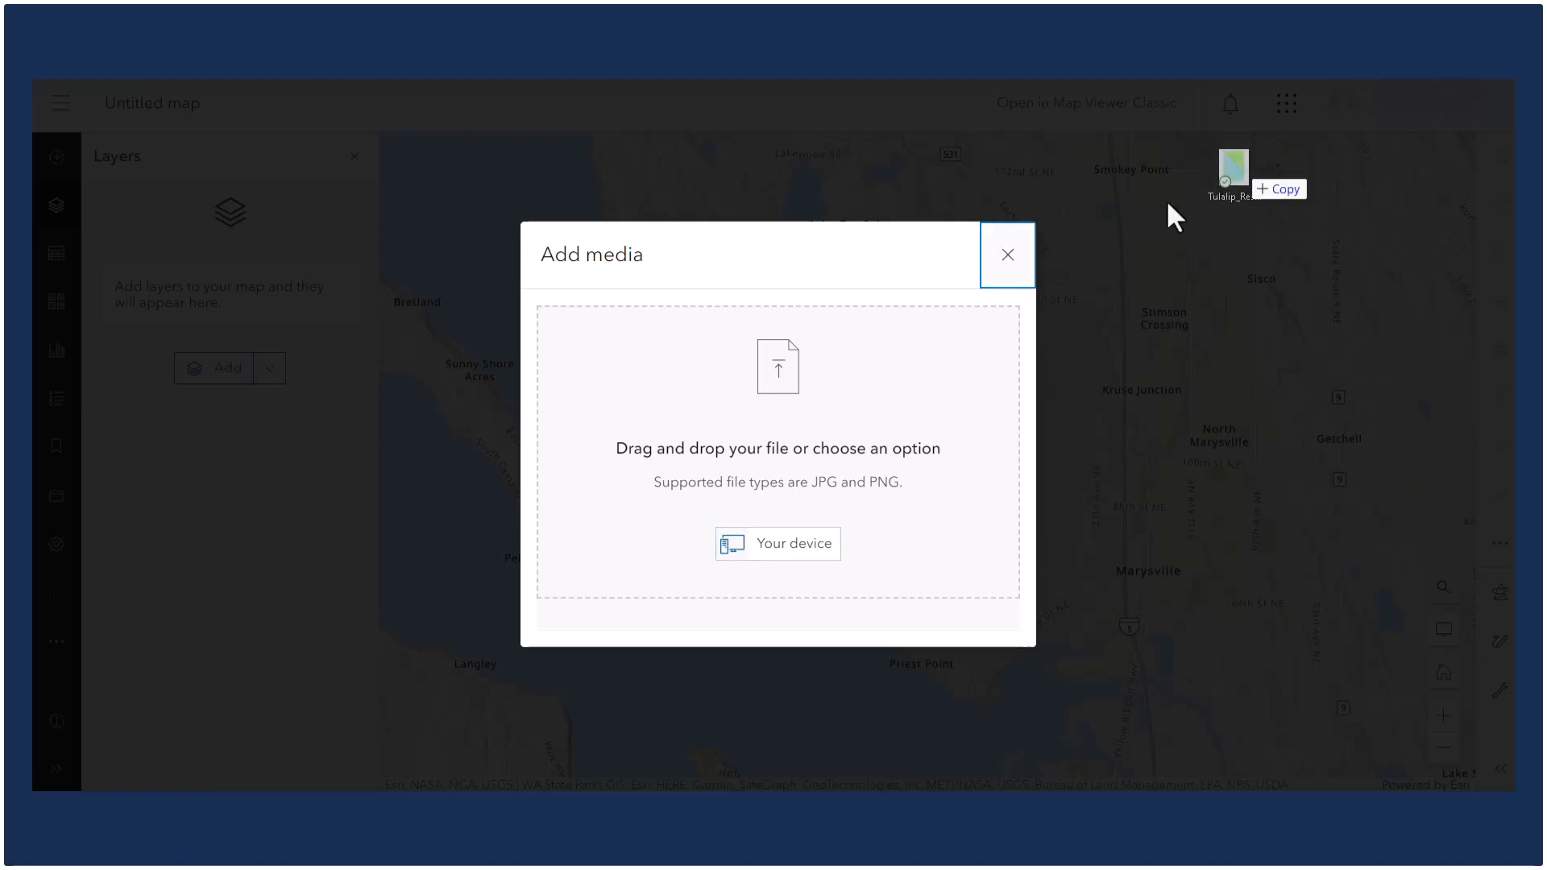
{"action": "left_click_drag", "start_coordinate": [1168, 215], "coordinate": [826, 364]}
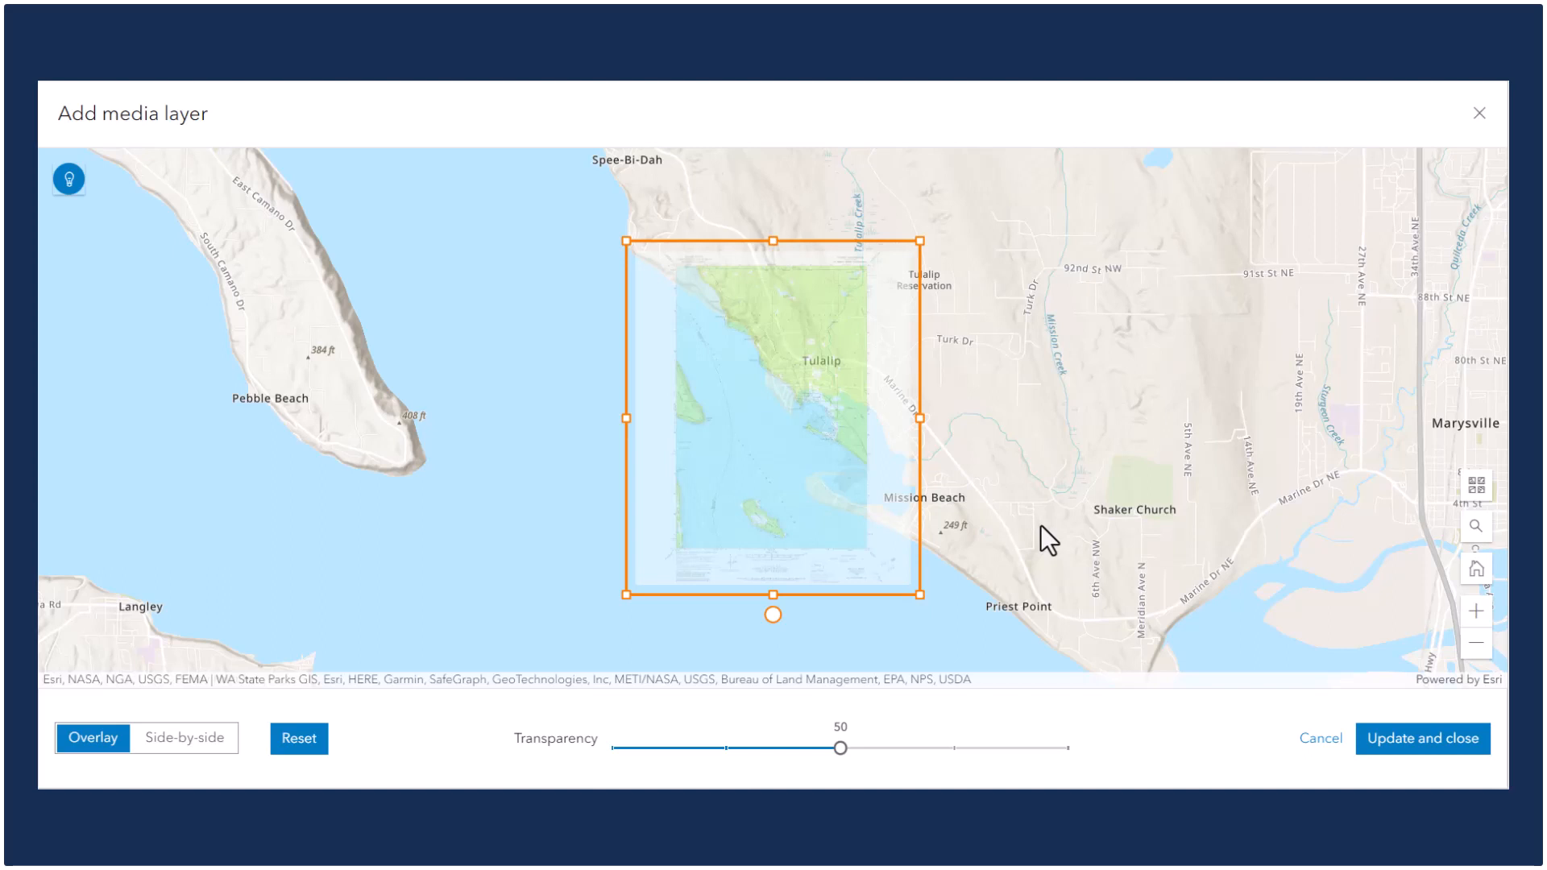
Resize the overlay image slightly with its handles, trying out rotation and transparency adjustments.
{"action": "left_click_drag", "start_coordinate": [922, 415], "coordinate": [956, 421]}
{"action": "mouse_move", "coordinate": [956, 594]}
{"action": "left_mouse_down"}
{"action": "mouse_move", "coordinate": [1017, 652]}
{"action": "mouse_move", "coordinate": [953, 579]}
{"action": "left_mouse_up"}
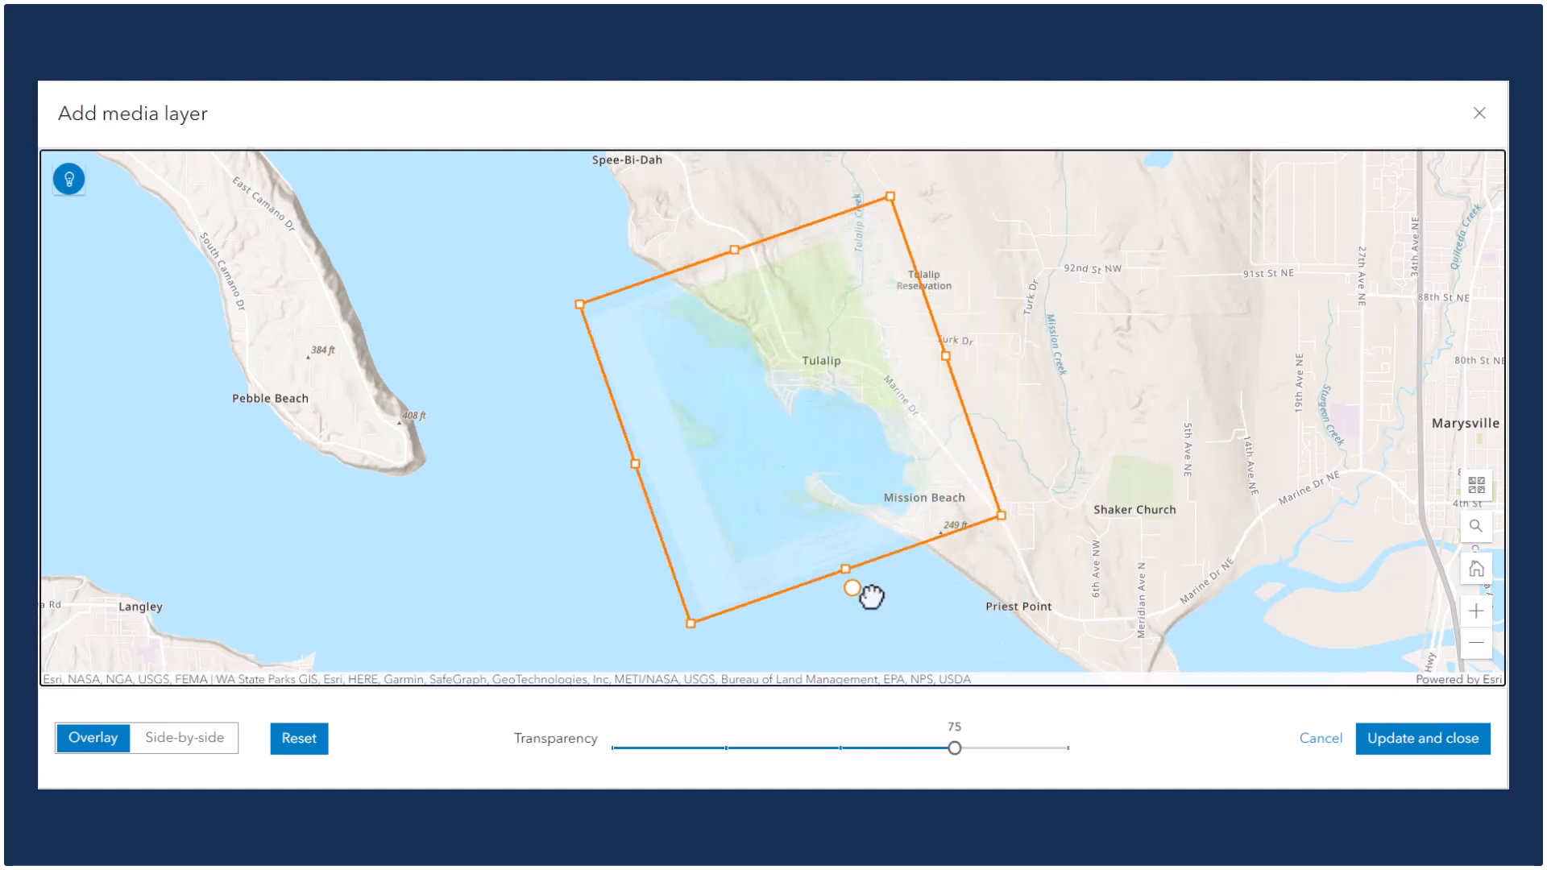
{"action": "left_click_drag", "start_coordinate": [870, 593], "coordinate": [800, 617]}
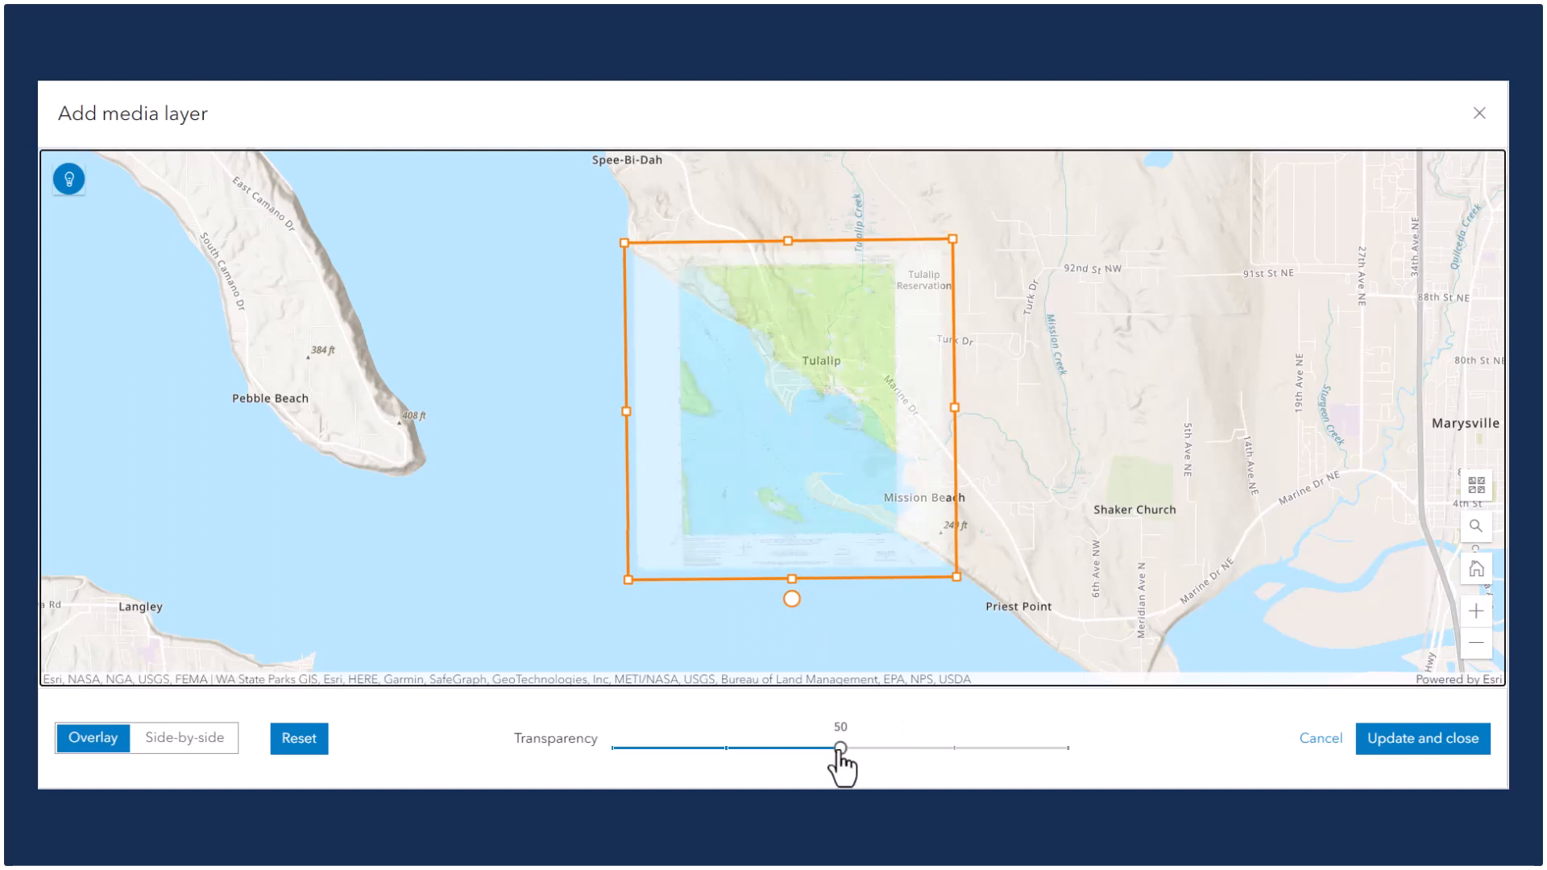
{"action": "mouse_move", "coordinate": [837, 753]}
{"action": "left_mouse_down"}
{"action": "mouse_move", "coordinate": [601, 758]}
{"action": "mouse_move", "coordinate": [1082, 756]}
{"action": "mouse_move", "coordinate": [857, 757]}
{"action": "left_mouse_up"}
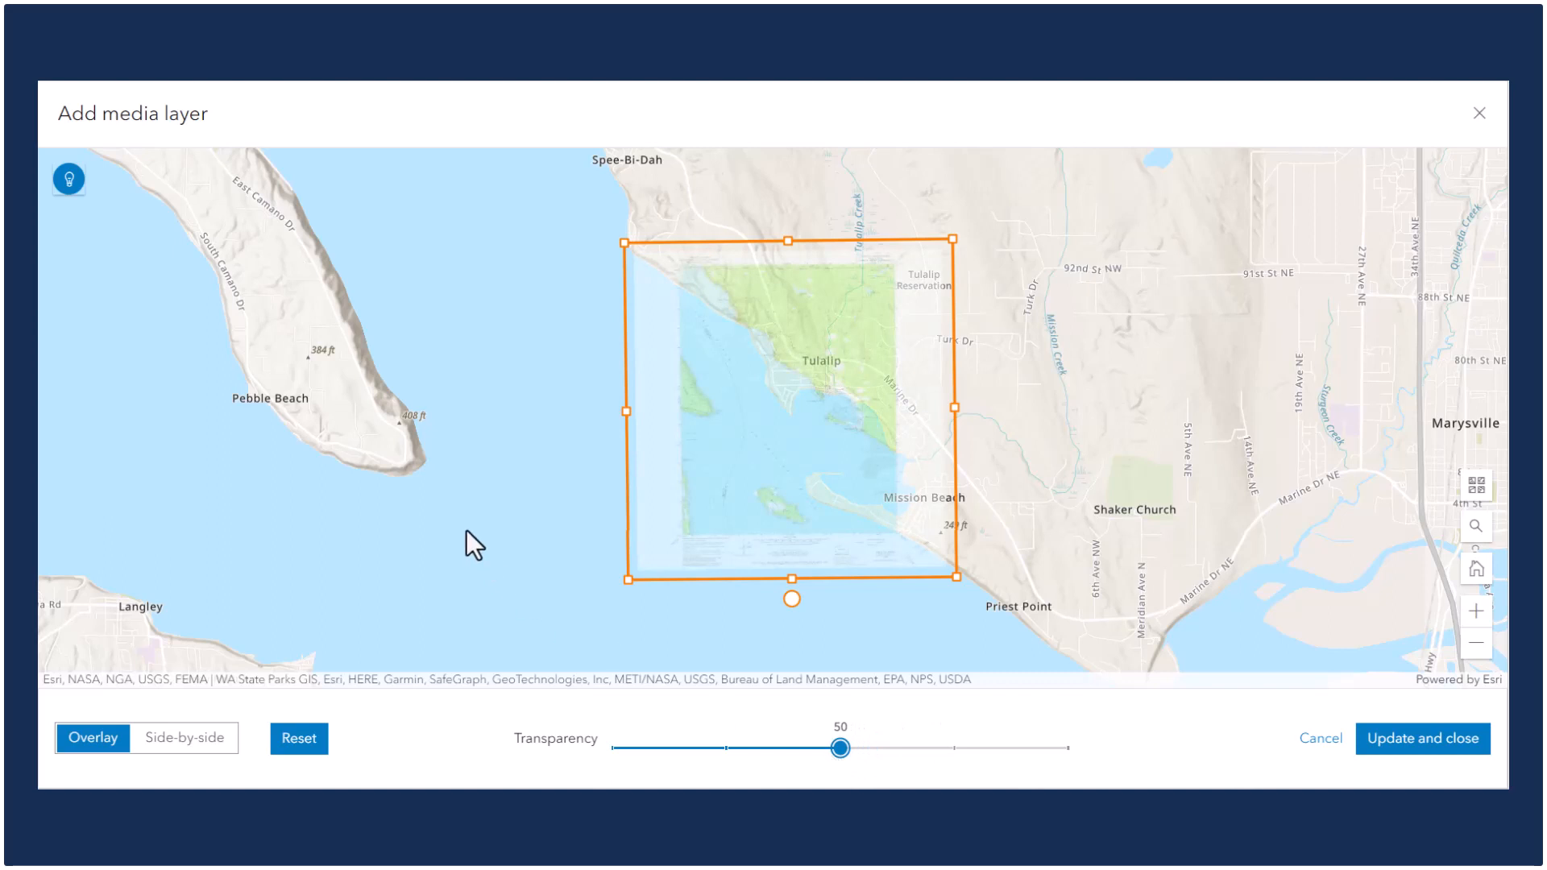
Open the tips, then switch the media layer editor to side-by-side view and dismiss the hint.
{"action": "left_click", "coordinate": [76, 189]}
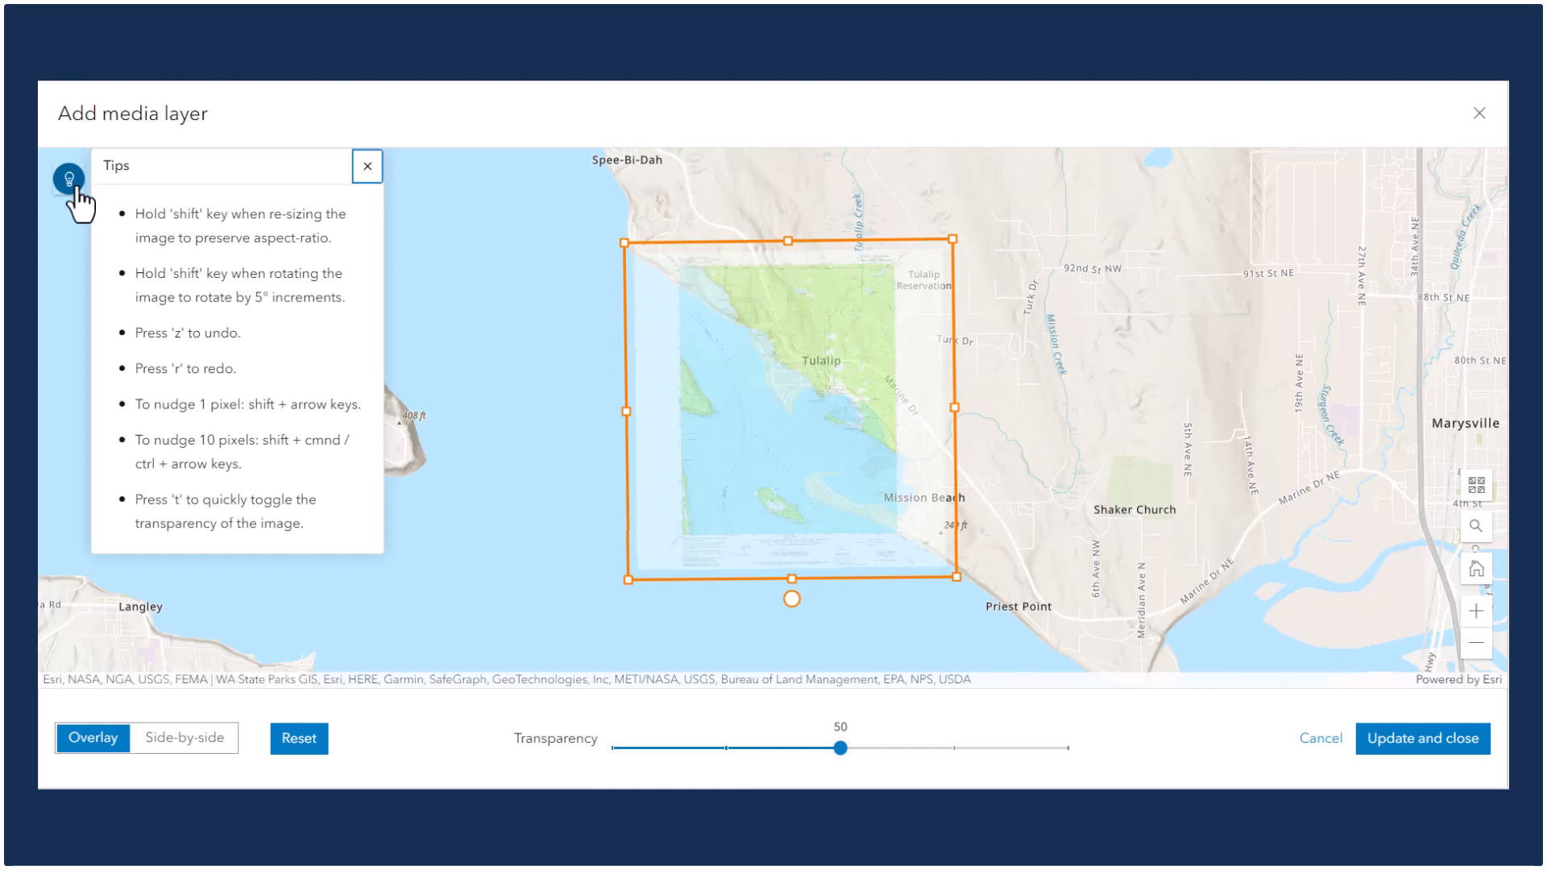
{"action": "left_click", "coordinate": [176, 741]}
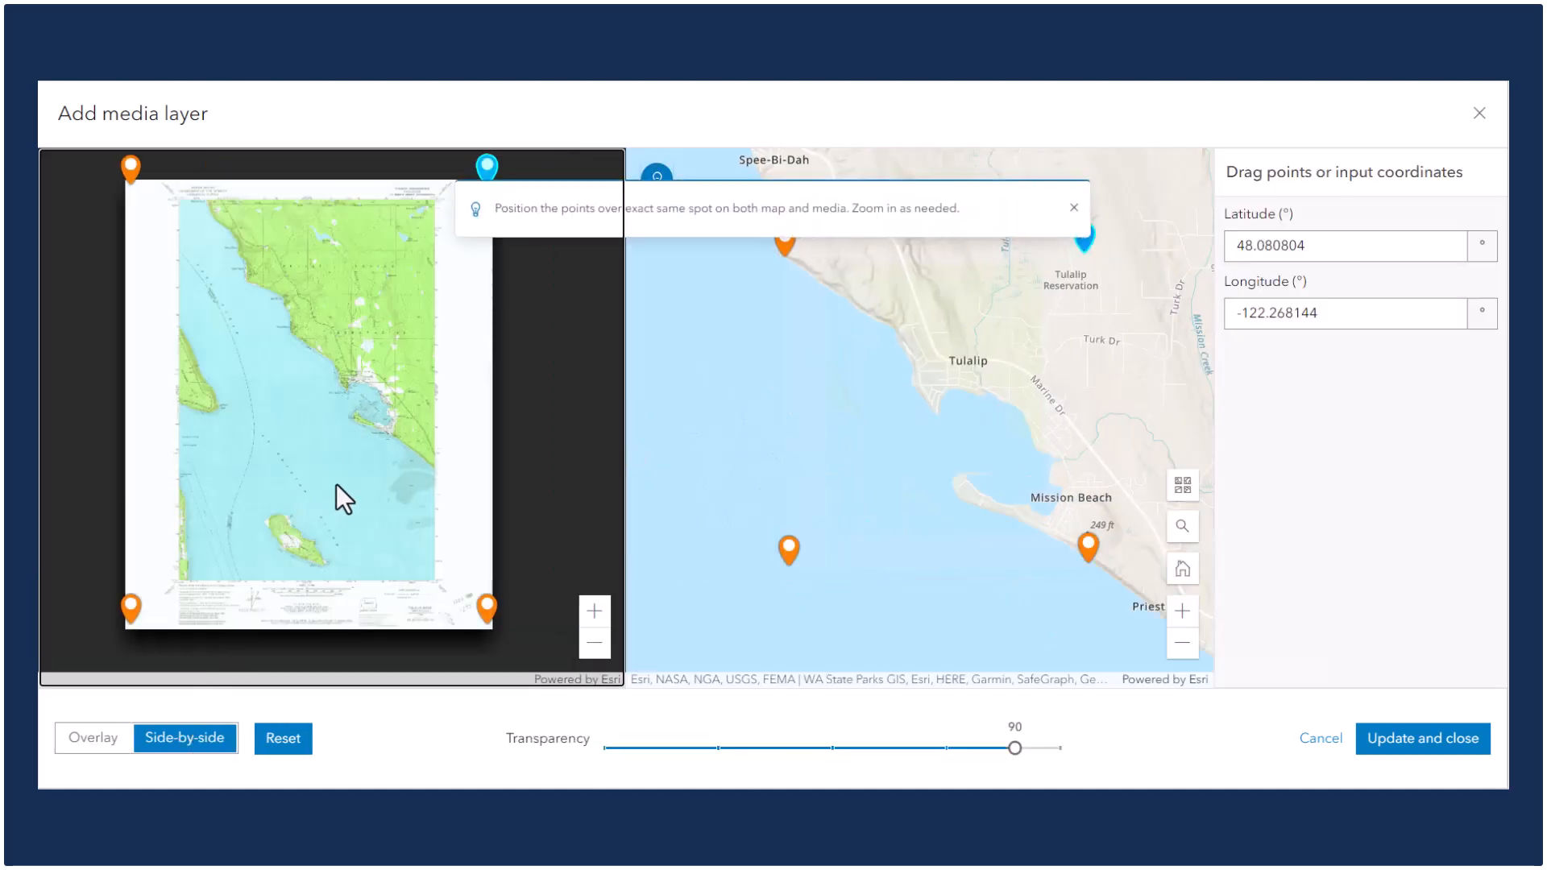
{"action": "left_click", "coordinate": [1074, 208]}
Select each control point in turn and nudge the lower-left point slightly on both the map and the image.
{"action": "left_click", "coordinate": [789, 240]}
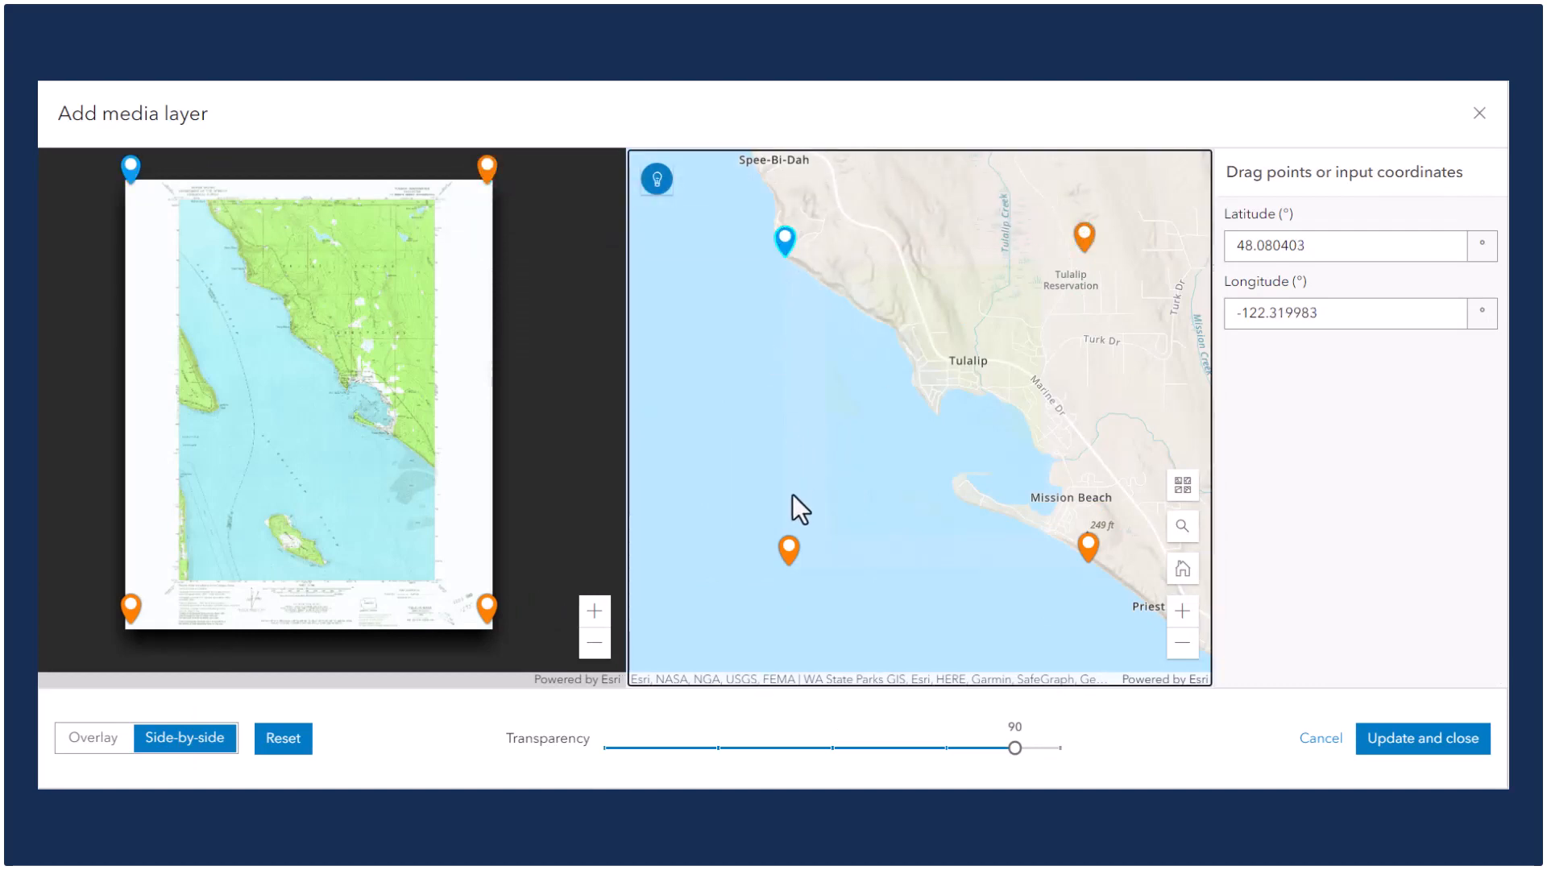
{"action": "left_click", "coordinate": [787, 548]}
{"action": "left_click", "coordinate": [1089, 541]}
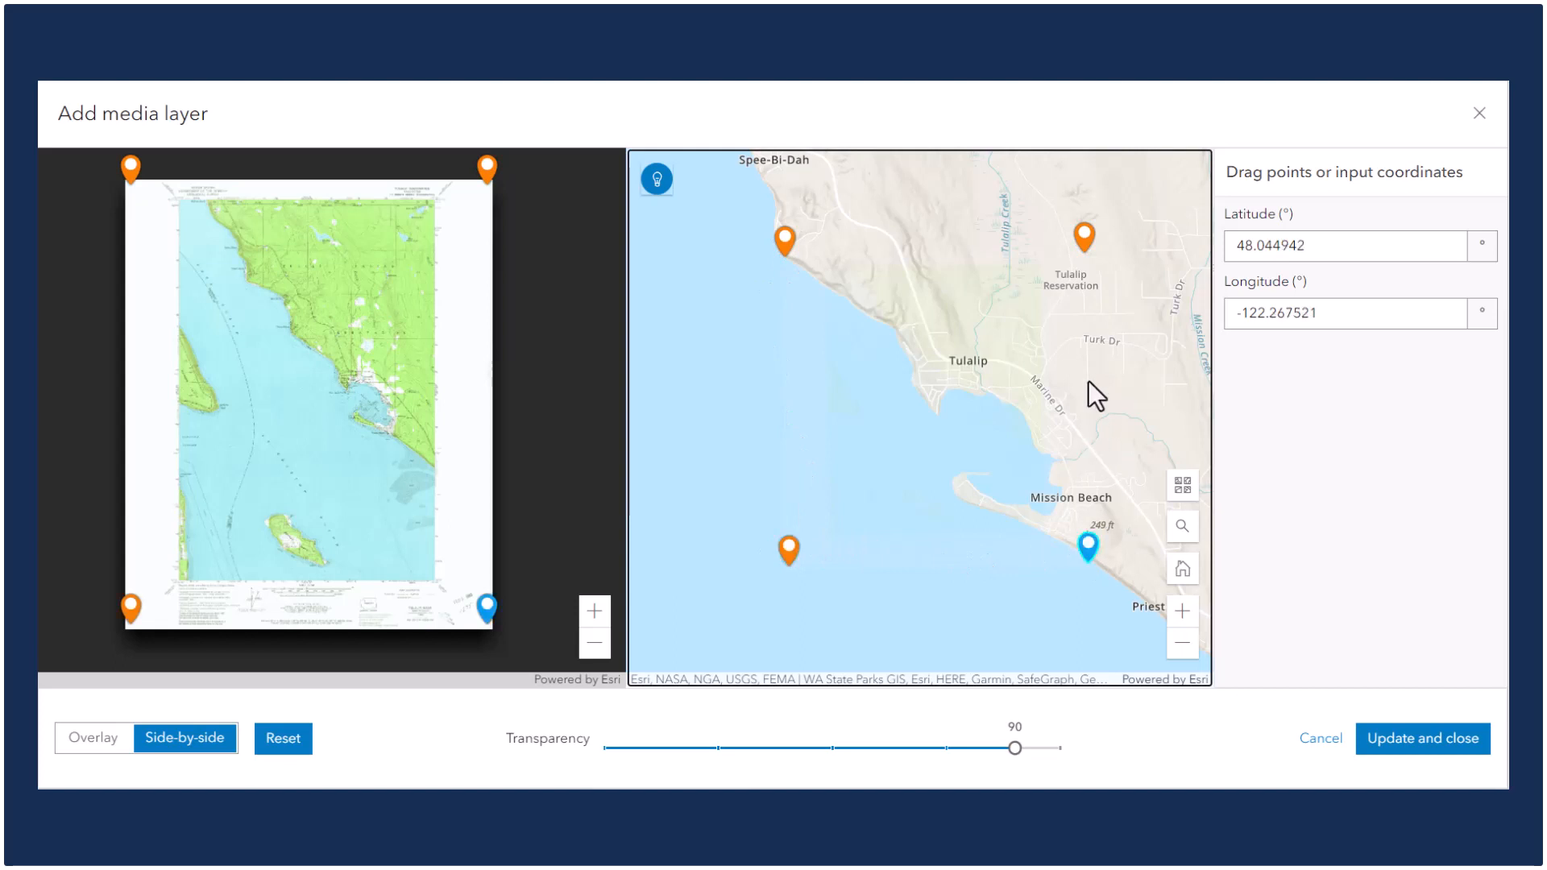
{"action": "left_click", "coordinate": [1086, 235]}
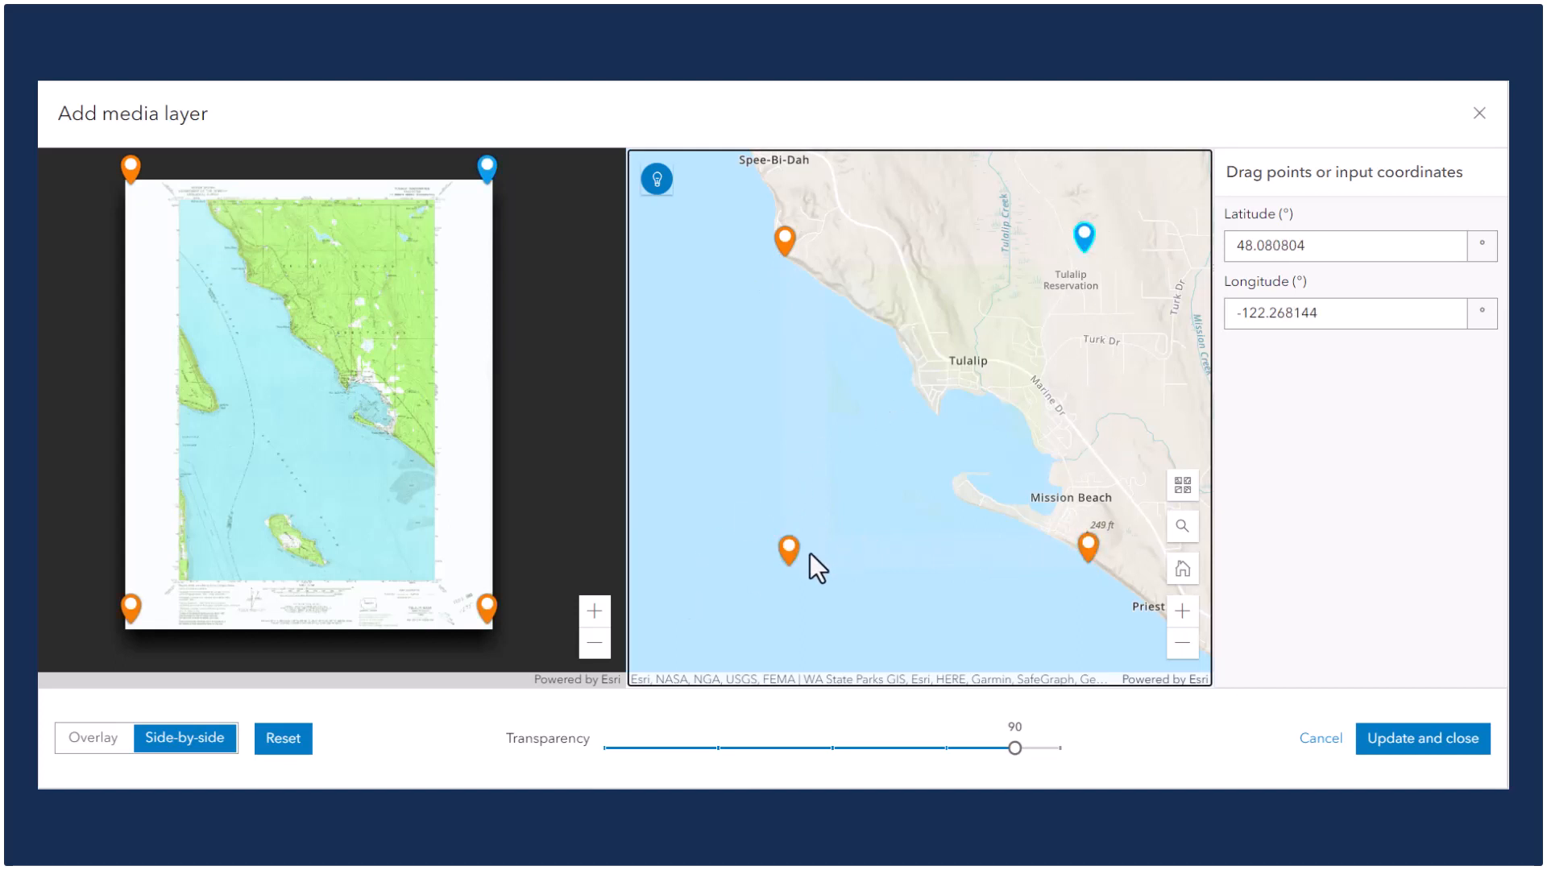
{"action": "mouse_move", "coordinate": [786, 552]}
{"action": "left_mouse_down"}
{"action": "mouse_move", "coordinate": [874, 476]}
{"action": "mouse_move", "coordinate": [798, 559]}
{"action": "left_mouse_up"}
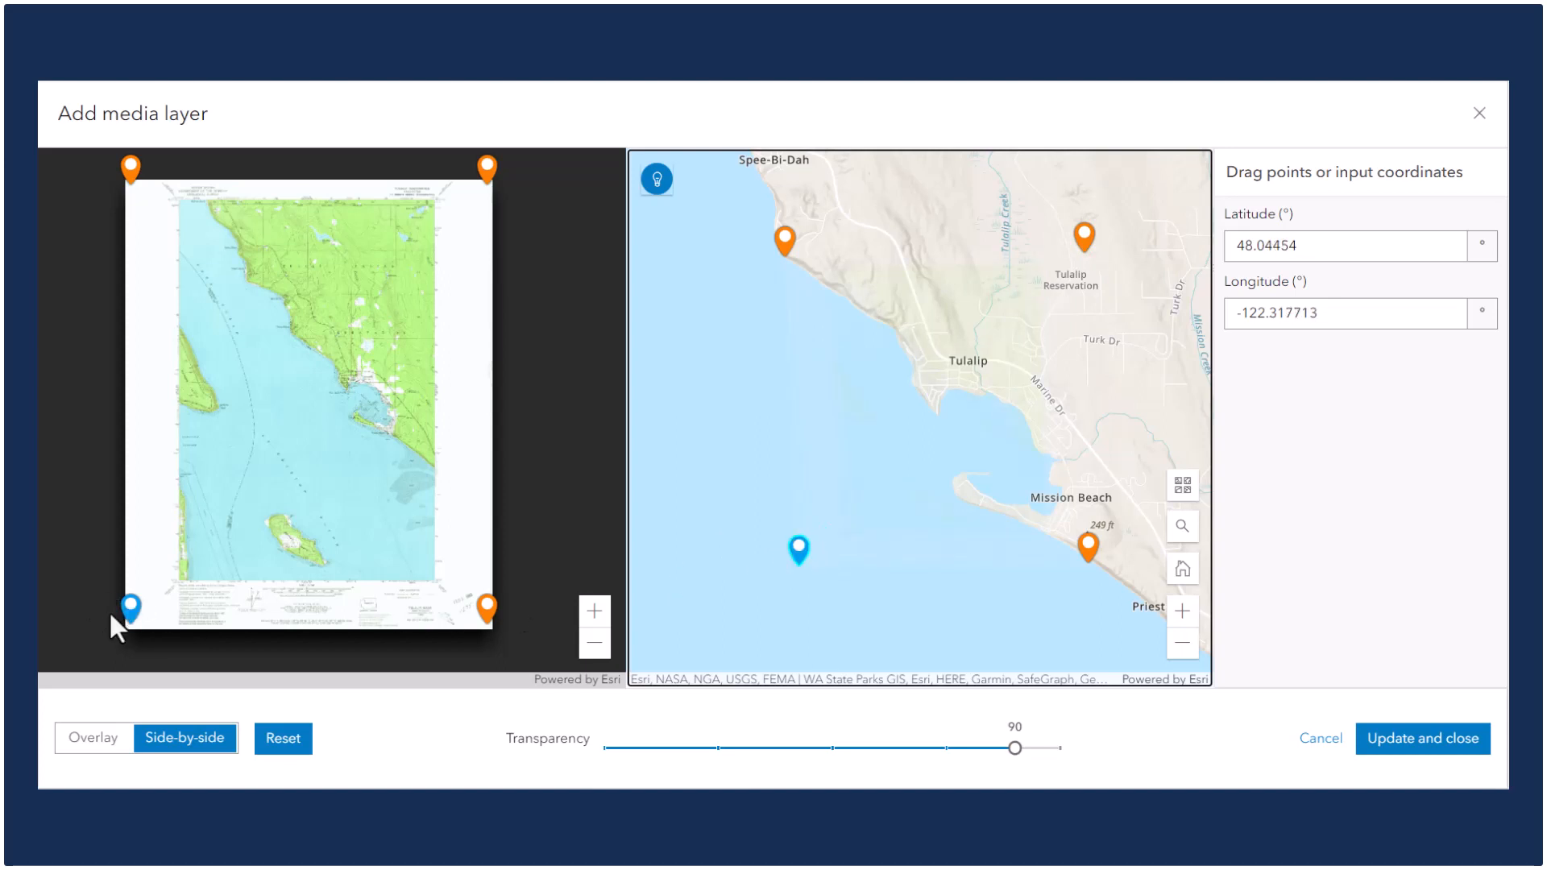
{"action": "mouse_move", "coordinate": [129, 606]}
{"action": "left_mouse_down"}
{"action": "mouse_move", "coordinate": [229, 546]}
{"action": "mouse_move", "coordinate": [133, 600]}
{"action": "left_mouse_up"}
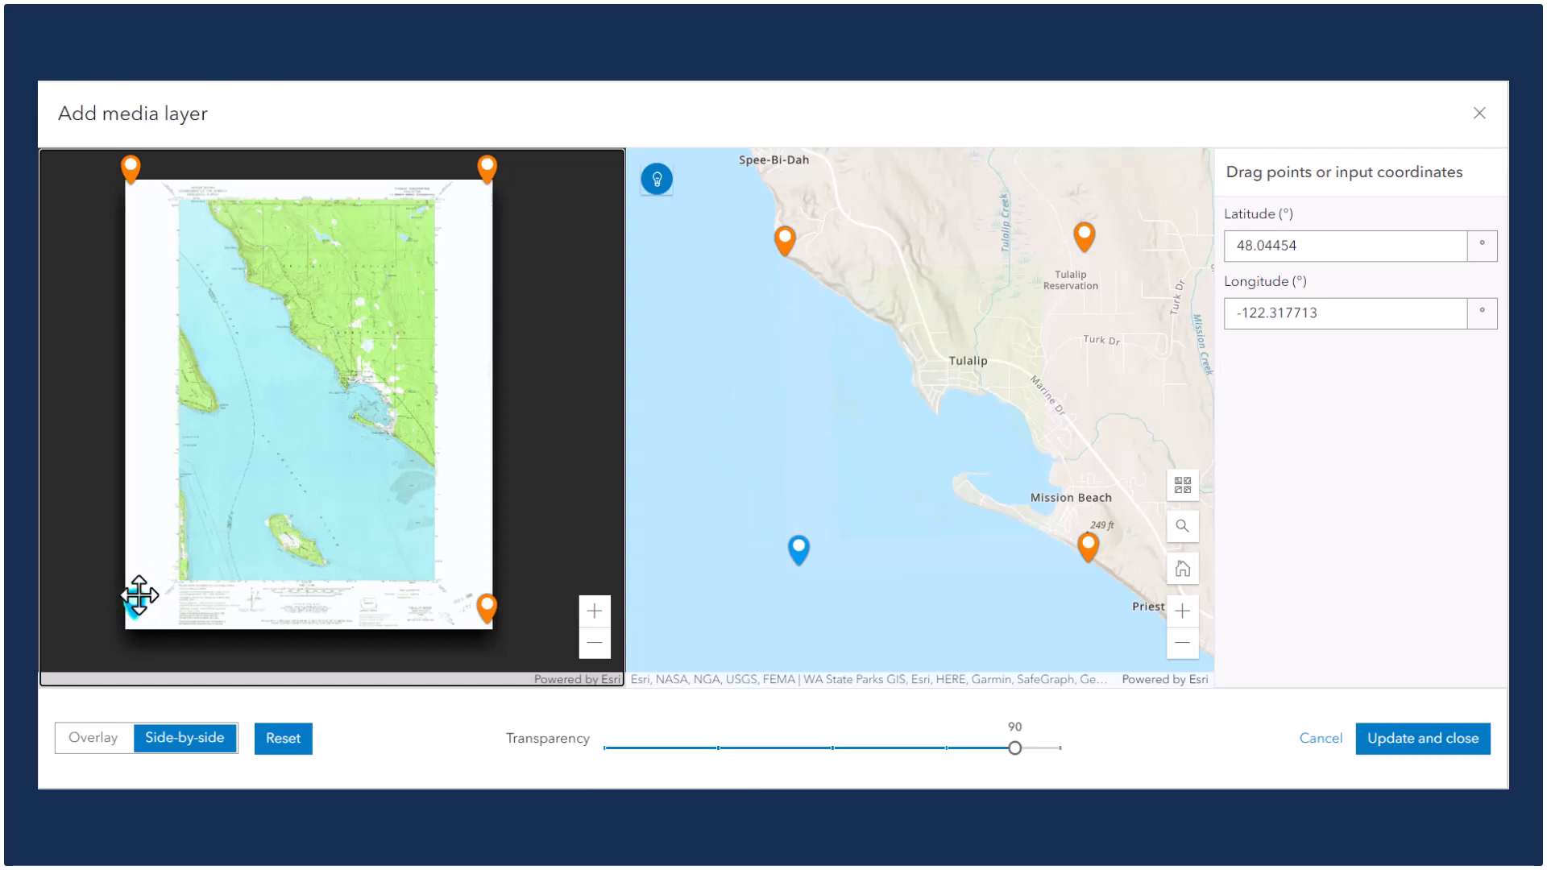
Place the image's upper-right control point on the road intersection at Lake Dr near the sheet's top edge.
{"action": "left_click", "coordinate": [488, 168]}
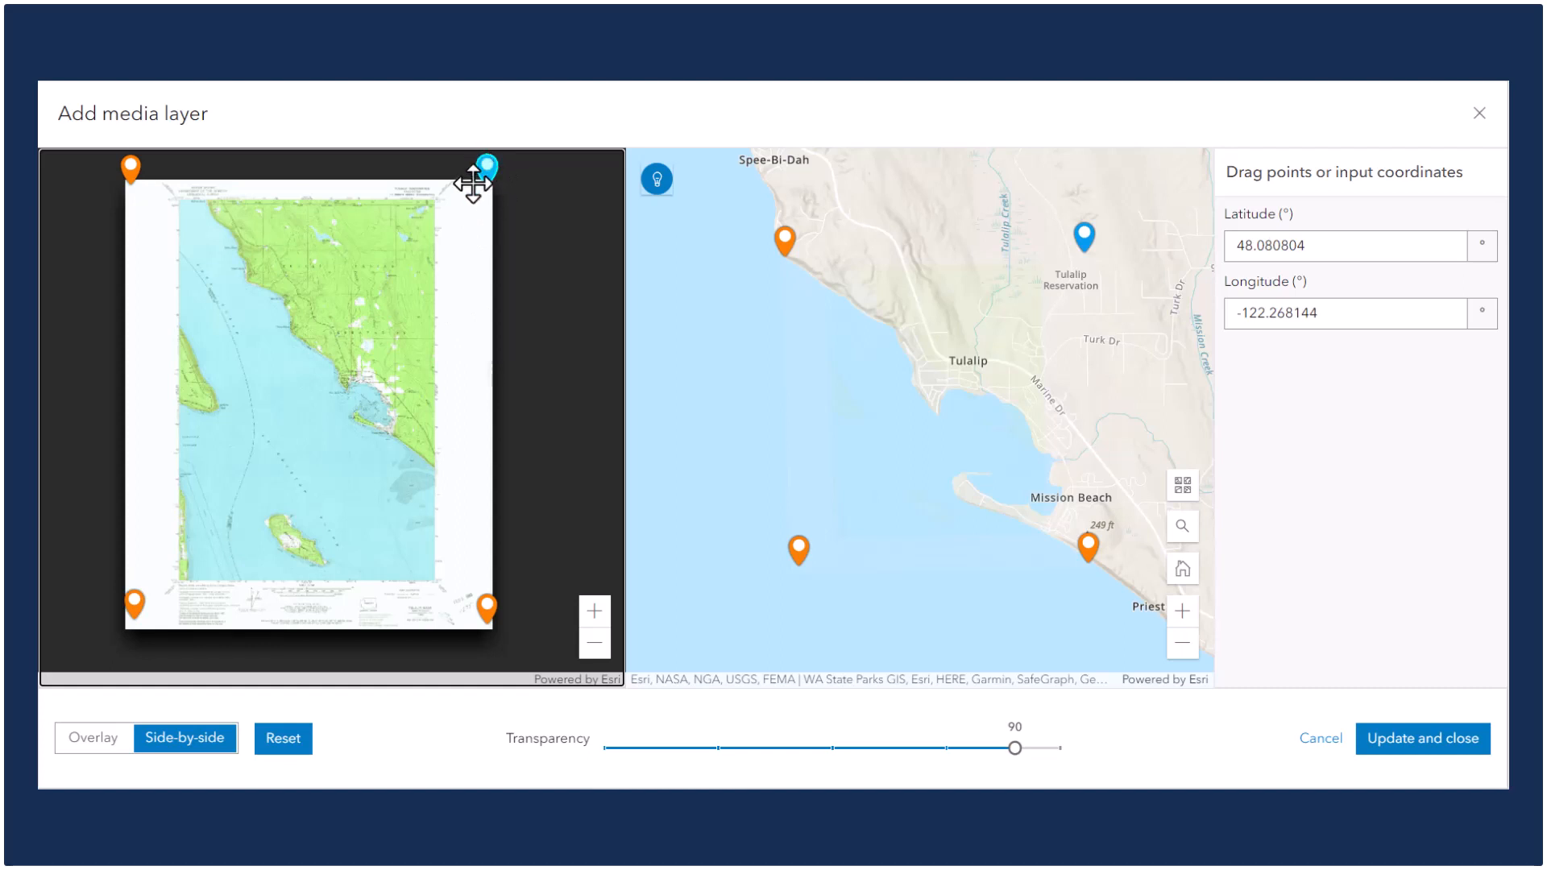
{"action": "left_click_drag", "start_coordinate": [473, 184], "coordinate": [433, 207]}
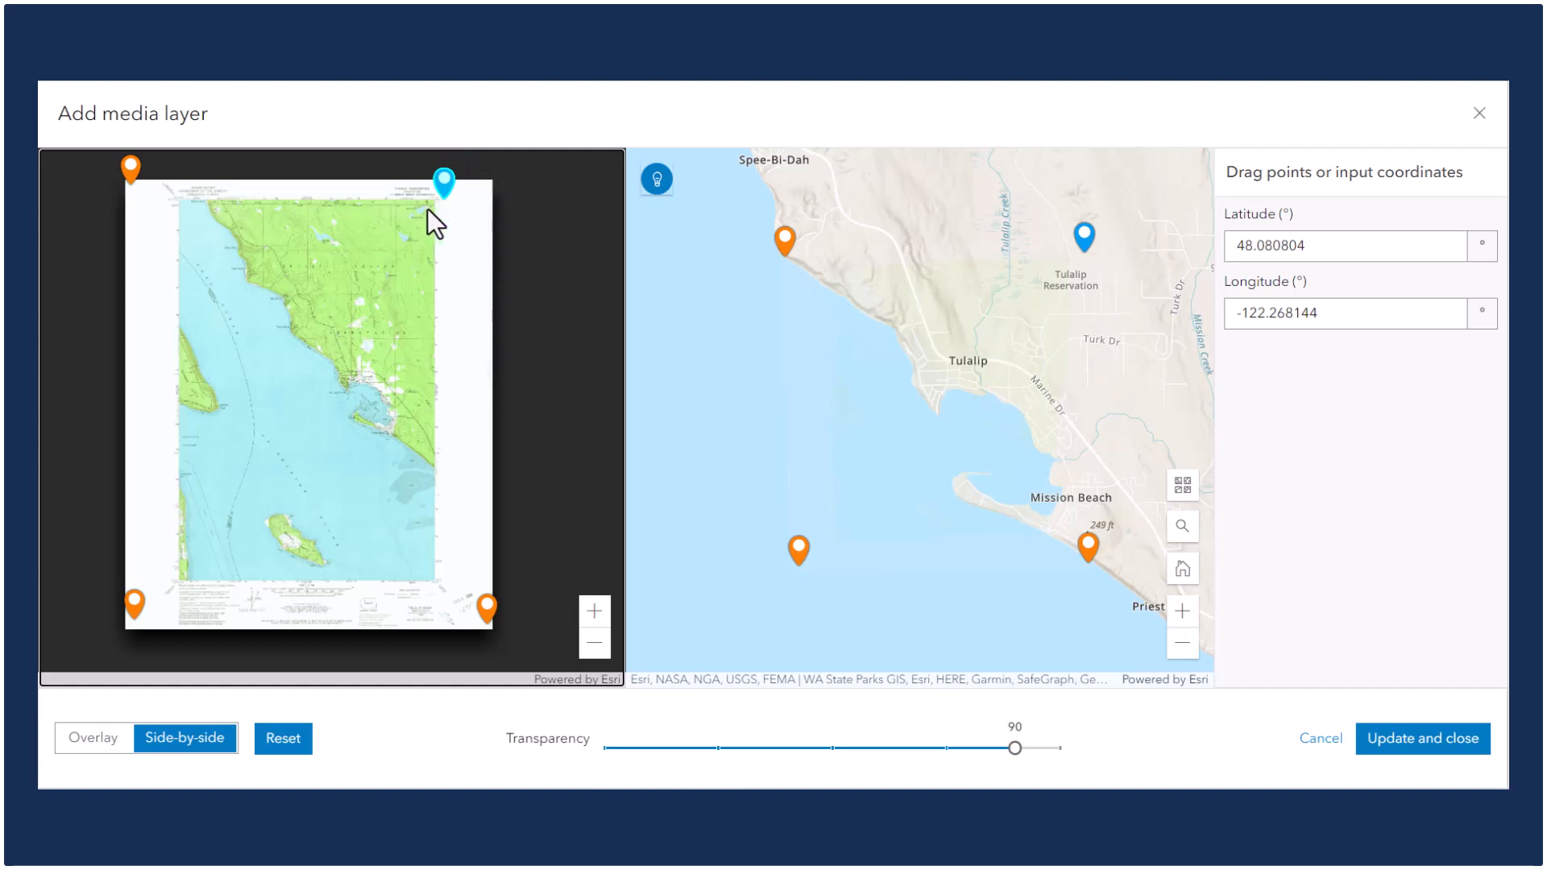
{"action": "scroll", "coordinate": [427, 211], "scroll_direction": "up", "scroll_amount": 2}
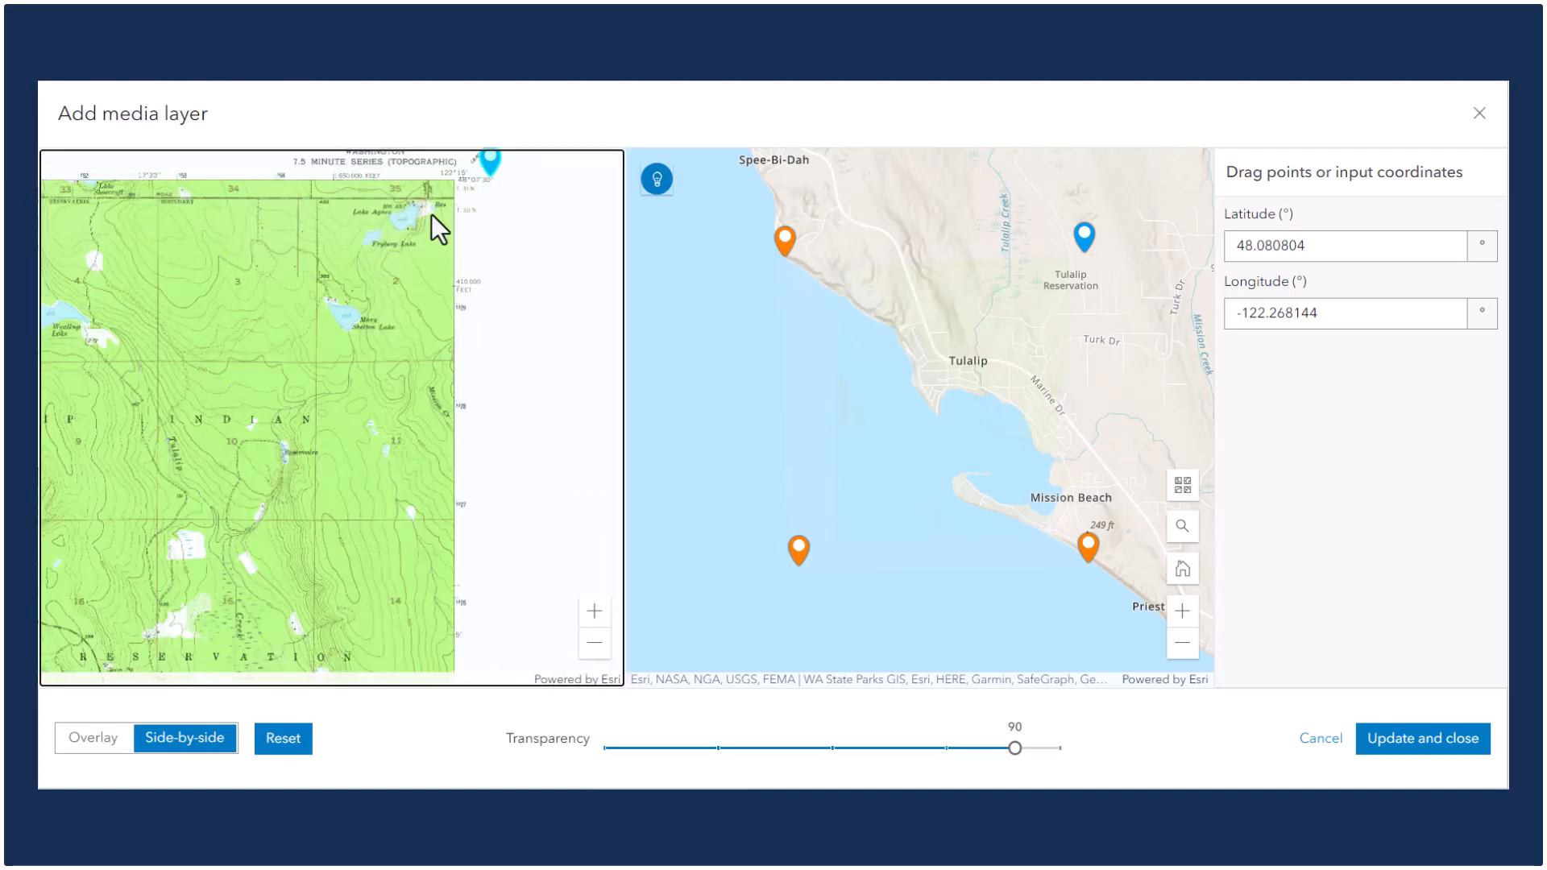
{"action": "scroll", "coordinate": [433, 214], "scroll_direction": "up", "scroll_amount": 2}
{"action": "left_click_drag", "start_coordinate": [443, 242], "coordinate": [450, 454]}
{"action": "left_click_drag", "start_coordinate": [528, 330], "coordinate": [409, 376]}
{"action": "scroll", "coordinate": [409, 376], "scroll_direction": "up", "scroll_amount": 5}
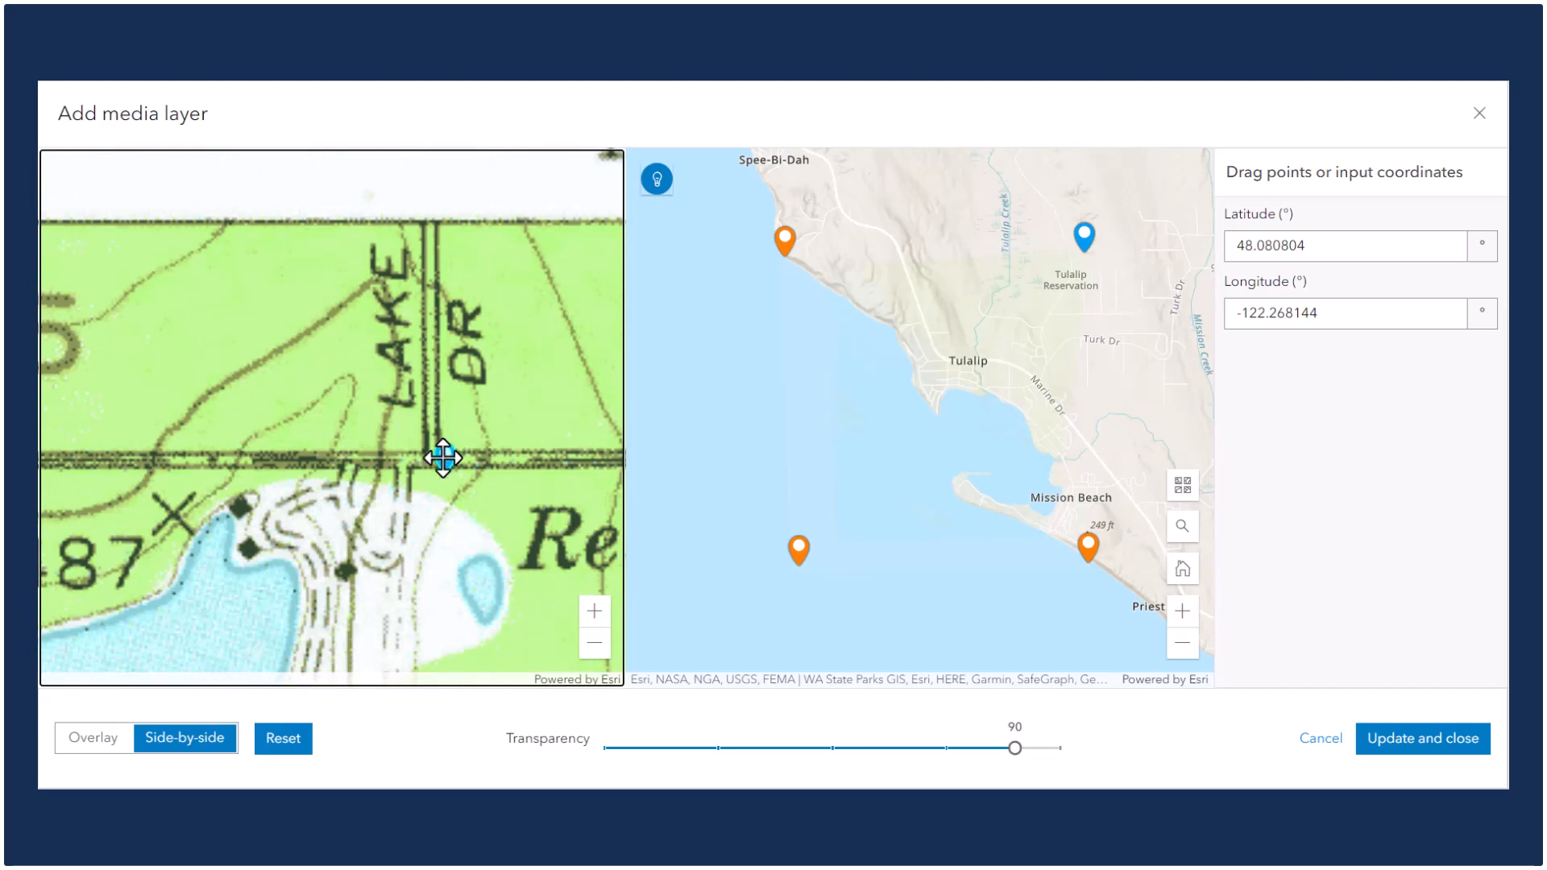
{"action": "left_click_drag", "start_coordinate": [433, 445], "coordinate": [428, 439]}
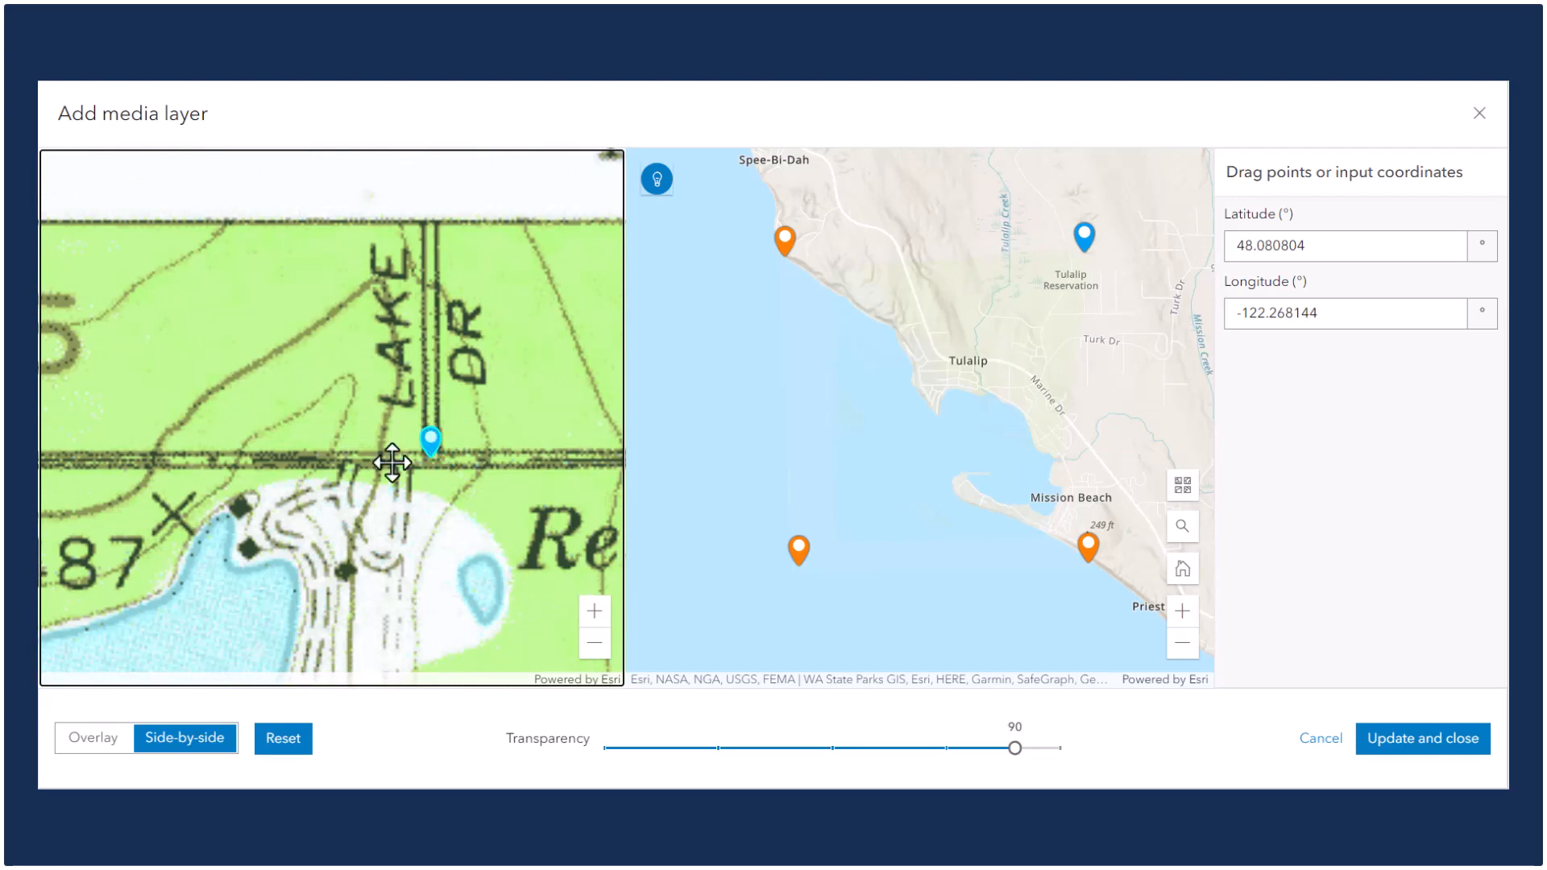
{"action": "scroll", "coordinate": [314, 430], "scroll_direction": "down", "scroll_amount": 5}
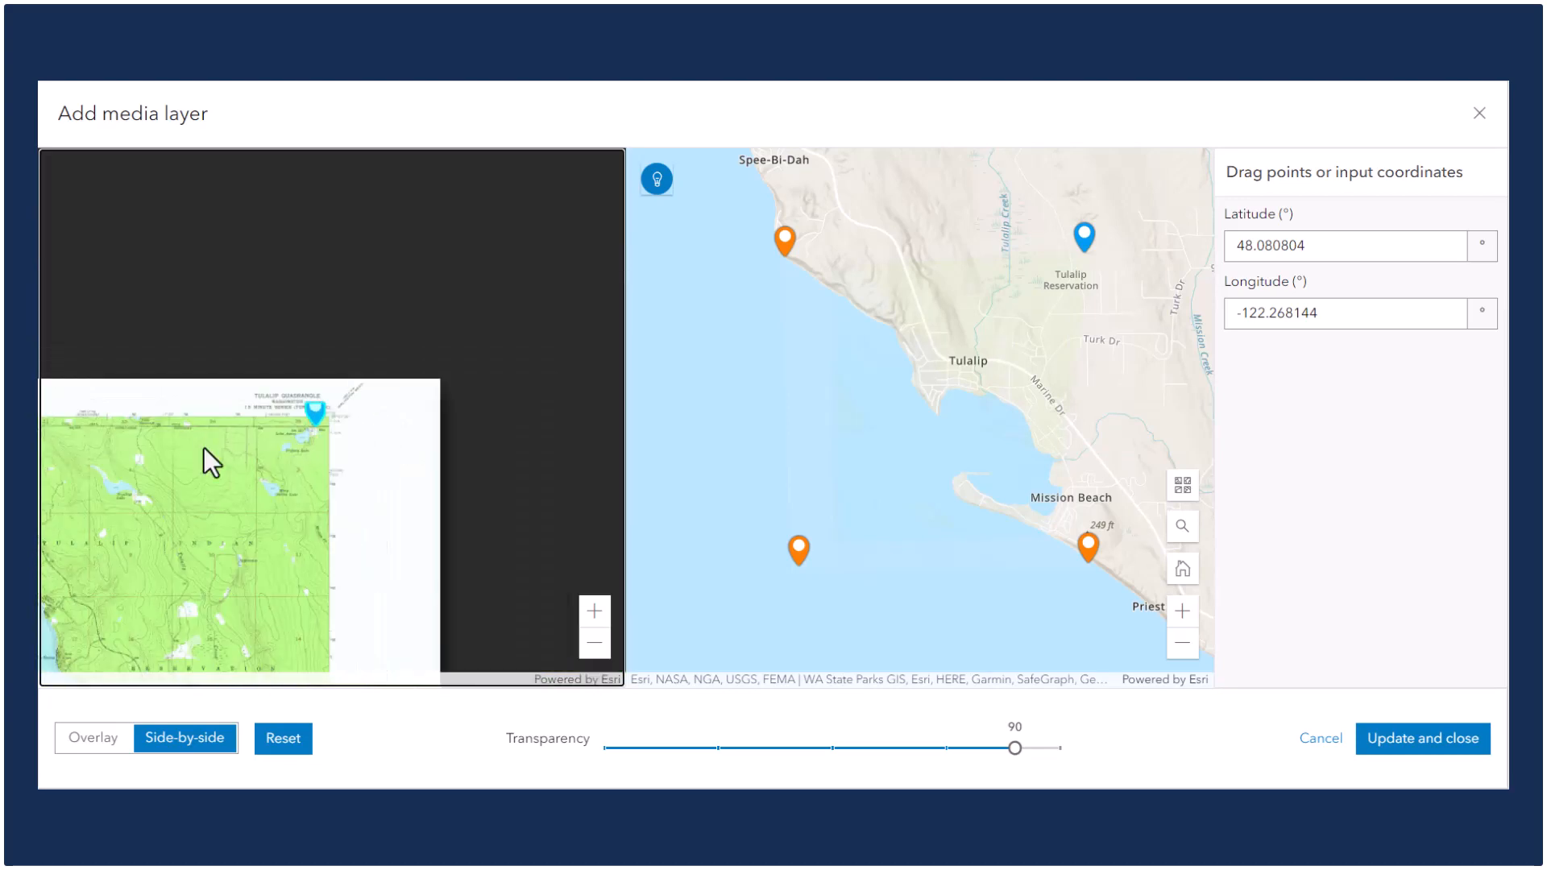
{"action": "left_click_drag", "start_coordinate": [338, 328], "coordinate": [380, 294]}
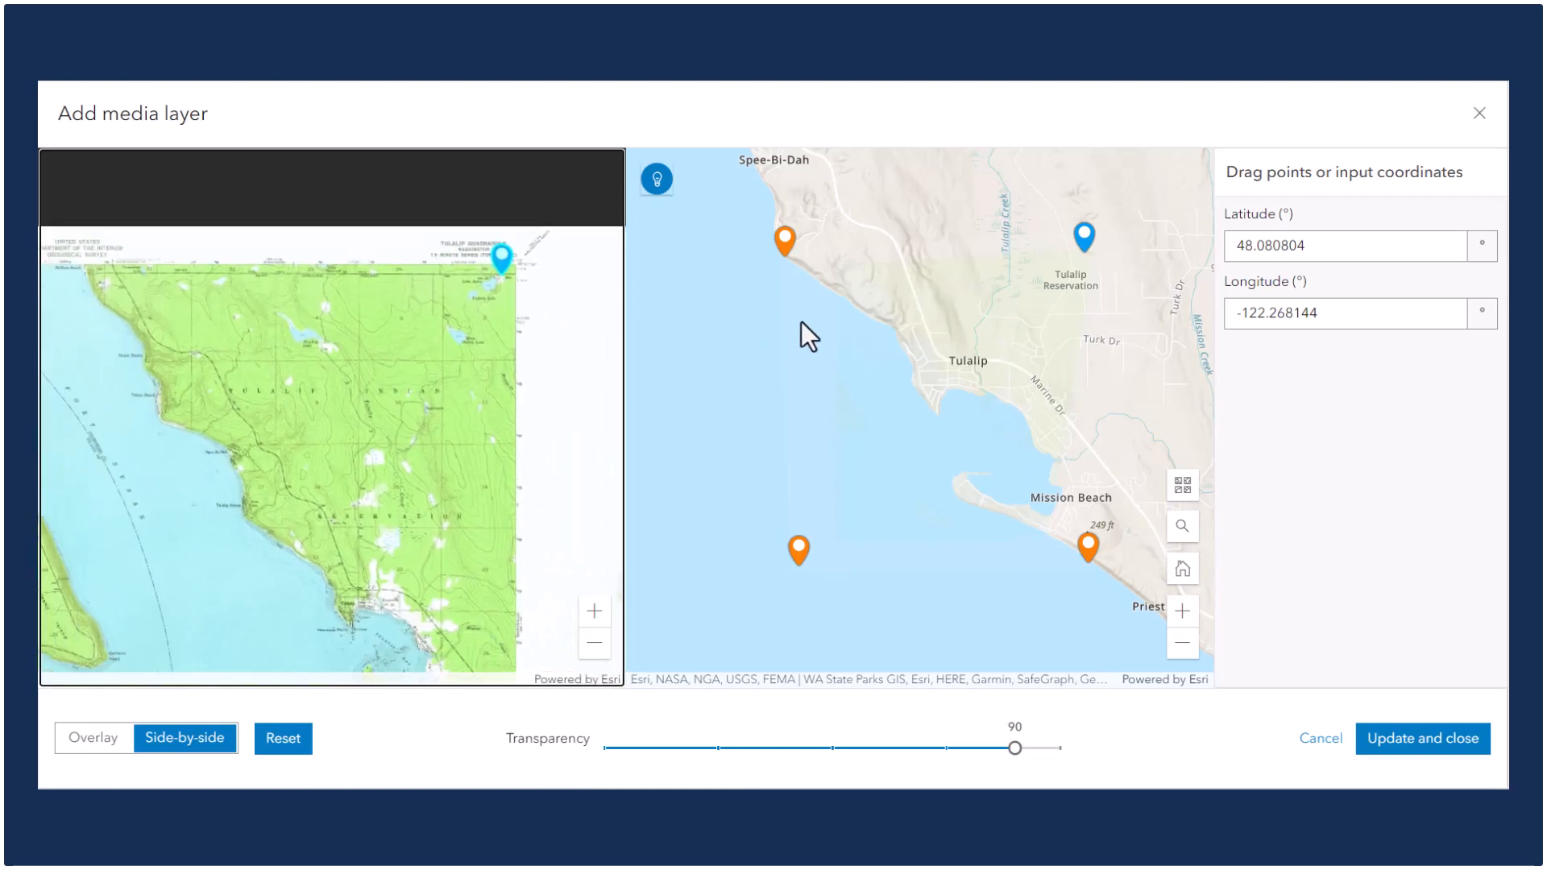
Move the map's upper-right control point onto the matching intersection on 140th St NW.
{"action": "left_click_drag", "start_coordinate": [1026, 331], "coordinate": [910, 612]}
{"action": "left_click_drag", "start_coordinate": [946, 542], "coordinate": [1018, 206]}
{"action": "scroll", "coordinate": [1011, 211], "scroll_direction": "up", "scroll_amount": 5}
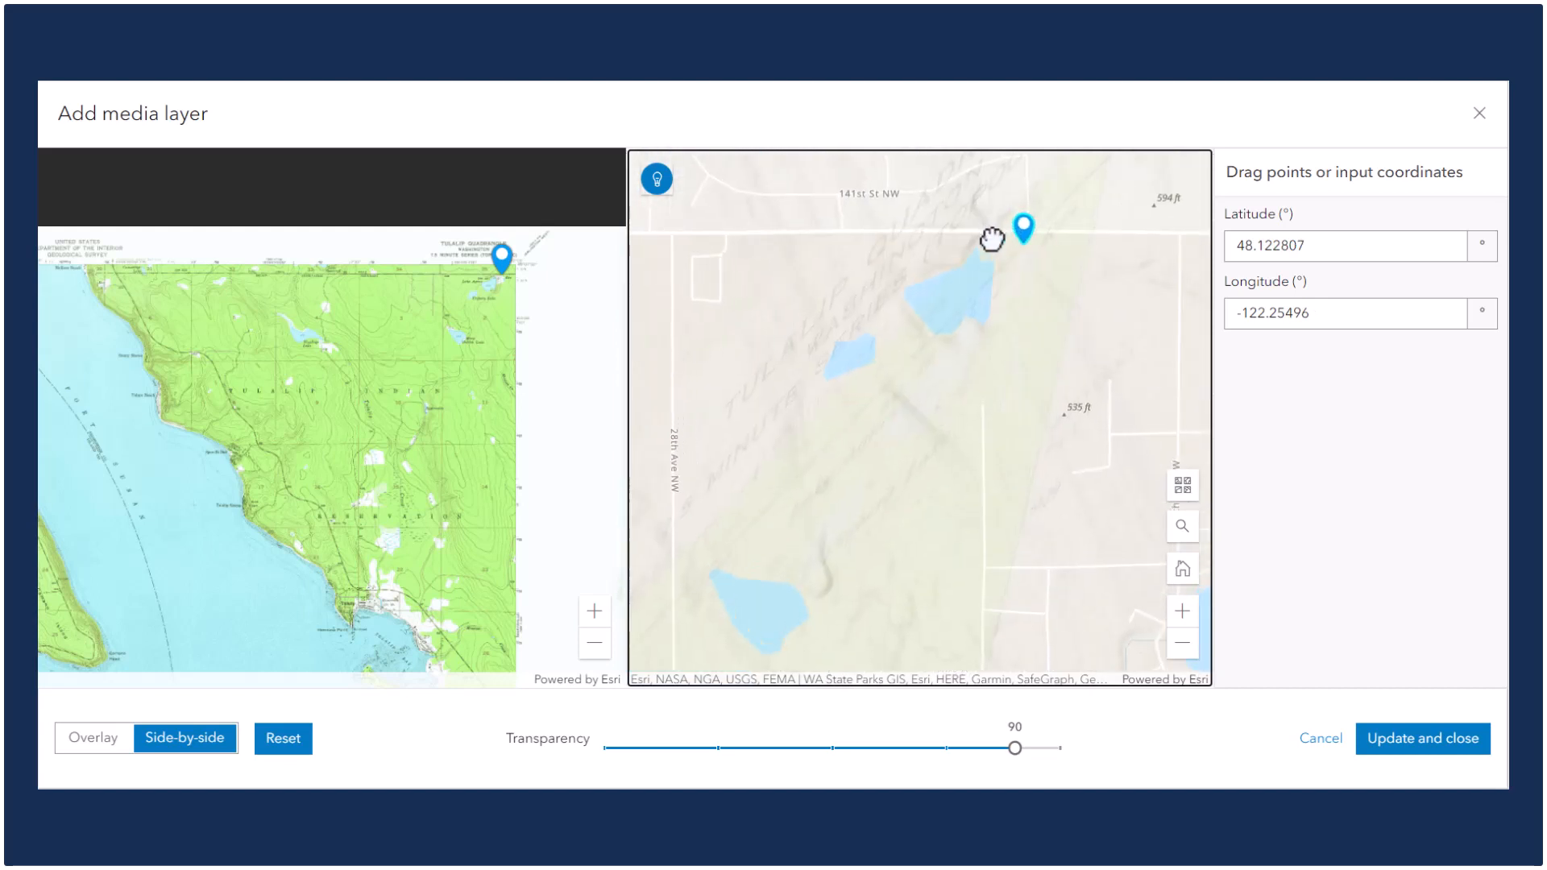
{"action": "left_click_drag", "start_coordinate": [1030, 264], "coordinate": [928, 414]}
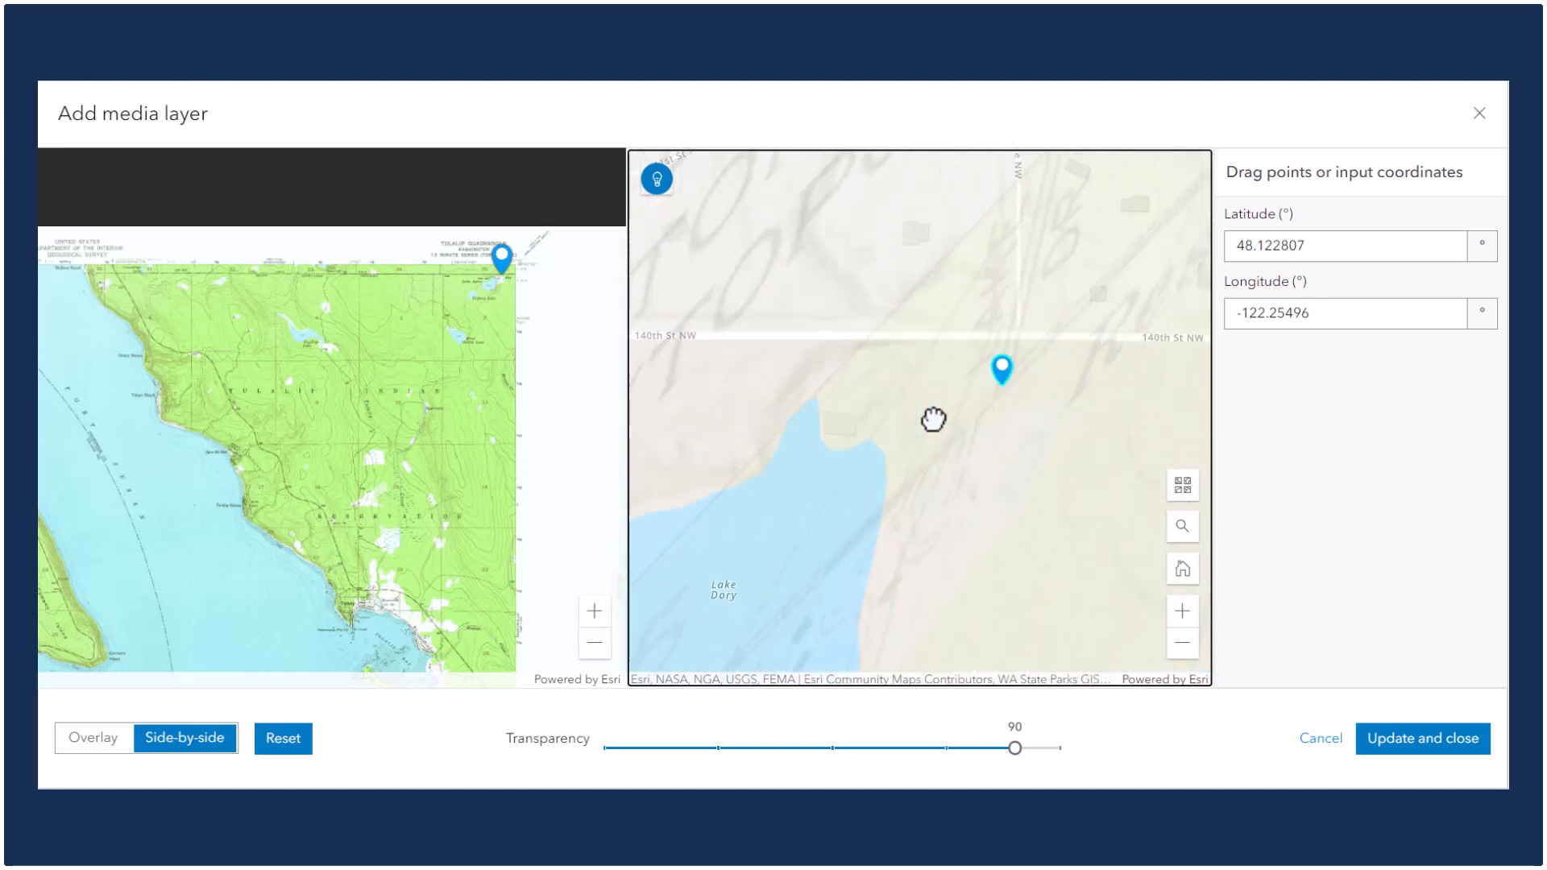
{"action": "left_click_drag", "start_coordinate": [998, 373], "coordinate": [1015, 325]}
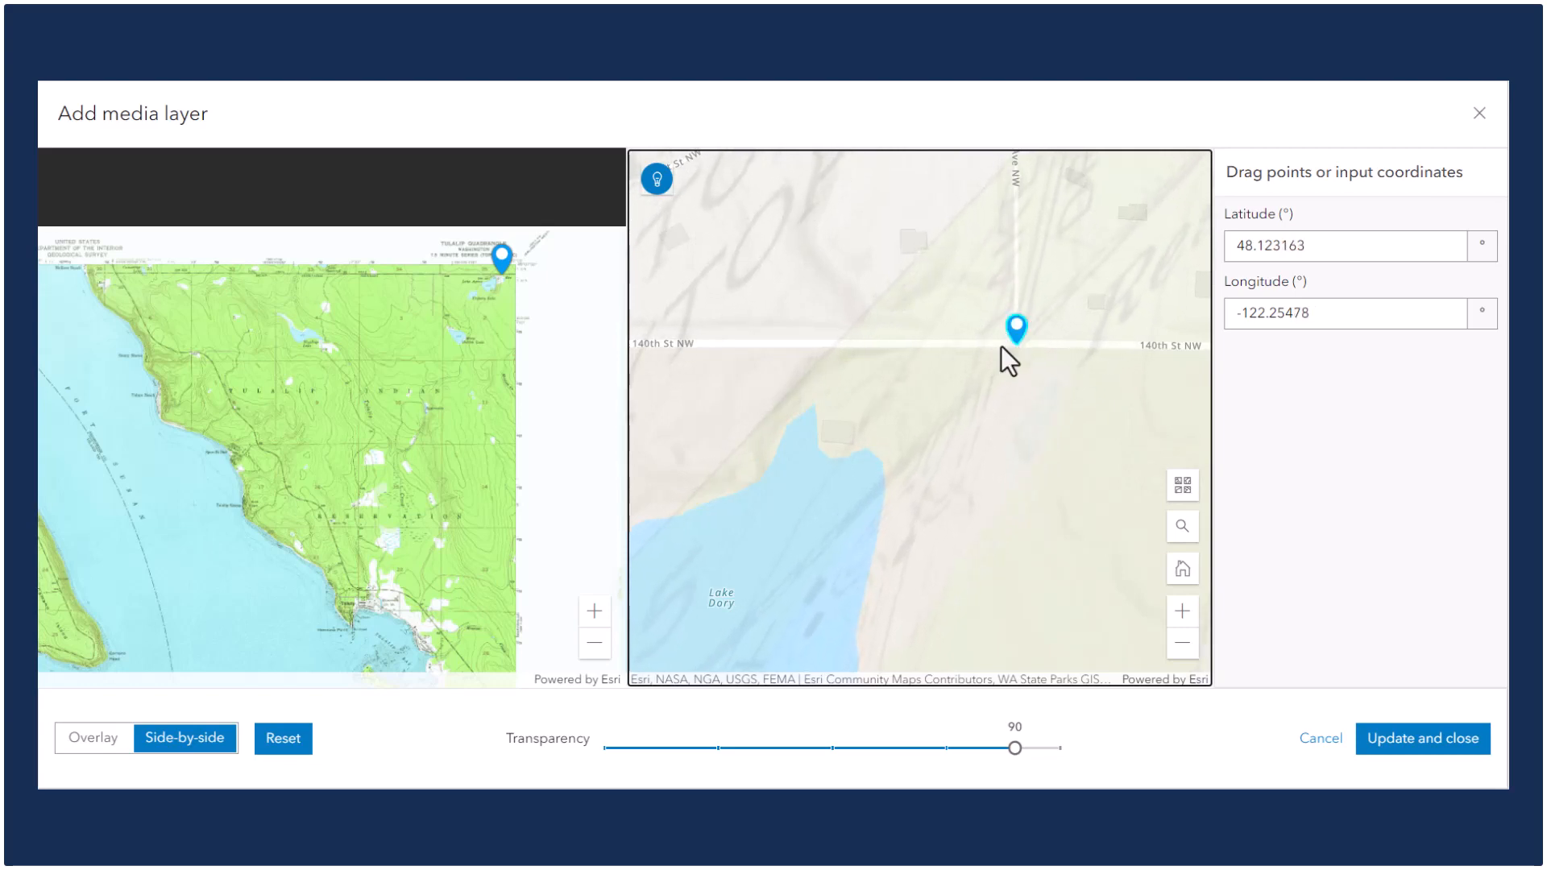
{"action": "scroll", "coordinate": [905, 347], "scroll_direction": "down", "scroll_amount": 5}
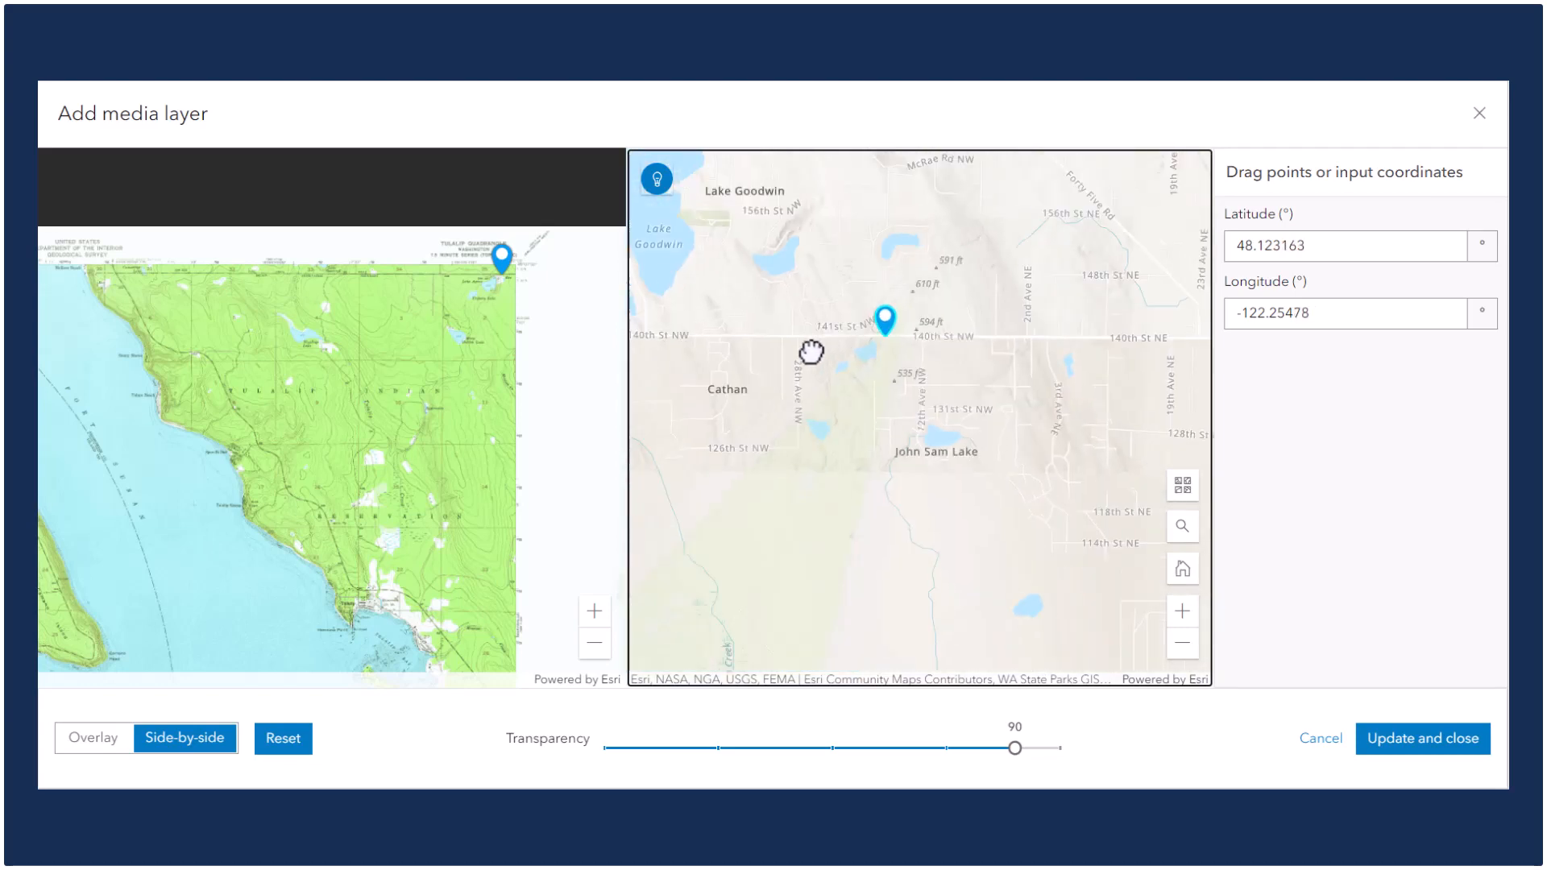
{"action": "left_click_drag", "start_coordinate": [769, 335], "coordinate": [932, 311]}
{"action": "scroll", "coordinate": [932, 311], "scroll_direction": "down", "scroll_amount": 2}
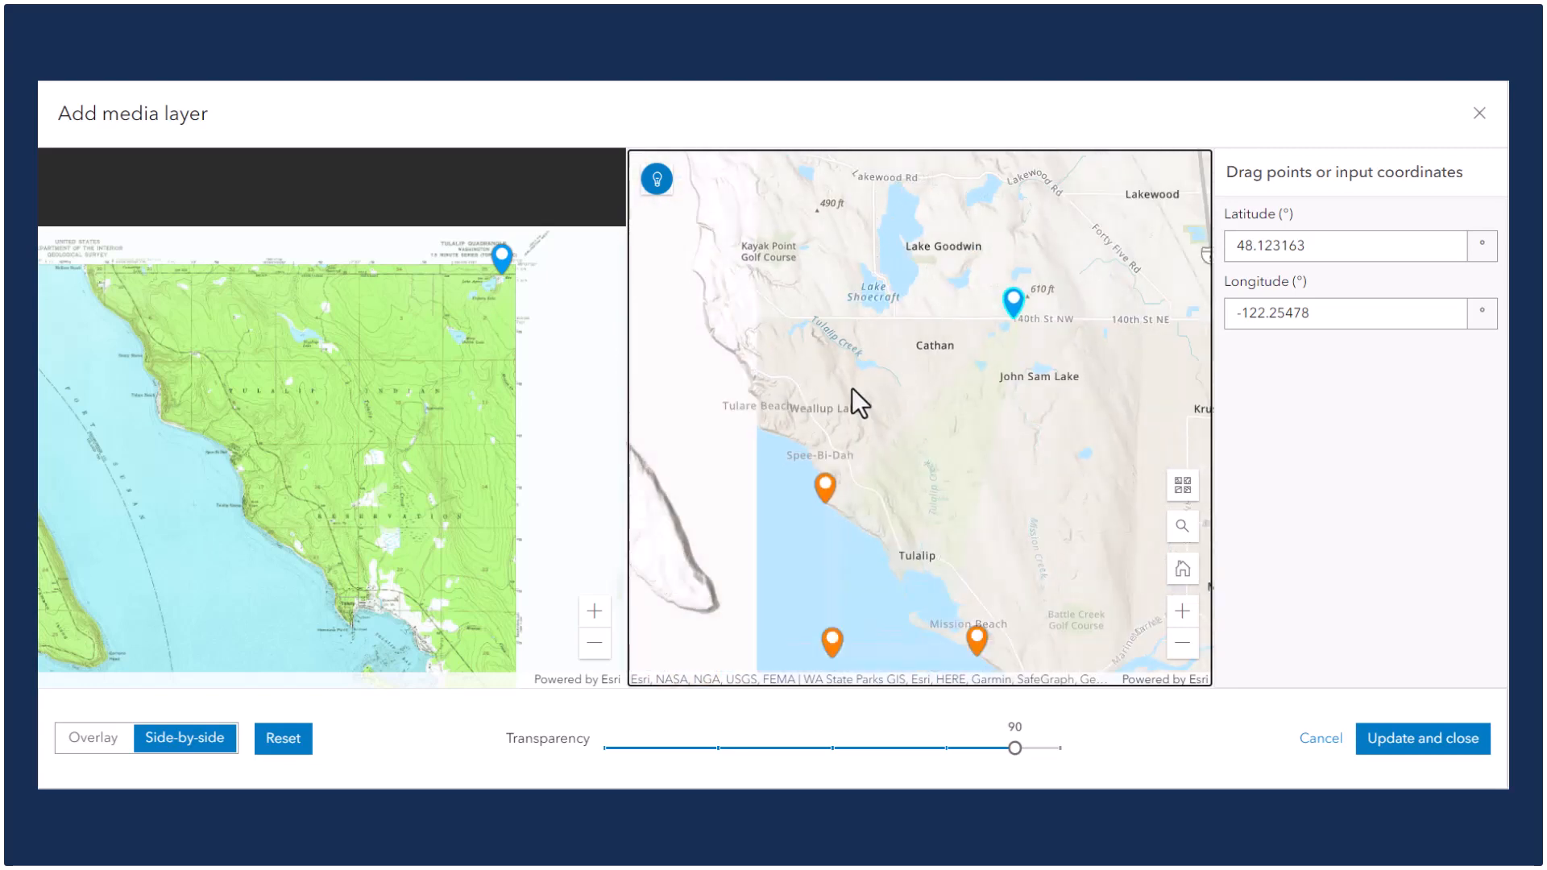
Place the image's upper-left control point at the road crossing just south of Cummings Lake.
{"action": "left_click_drag", "start_coordinate": [162, 414], "coordinate": [340, 402]}
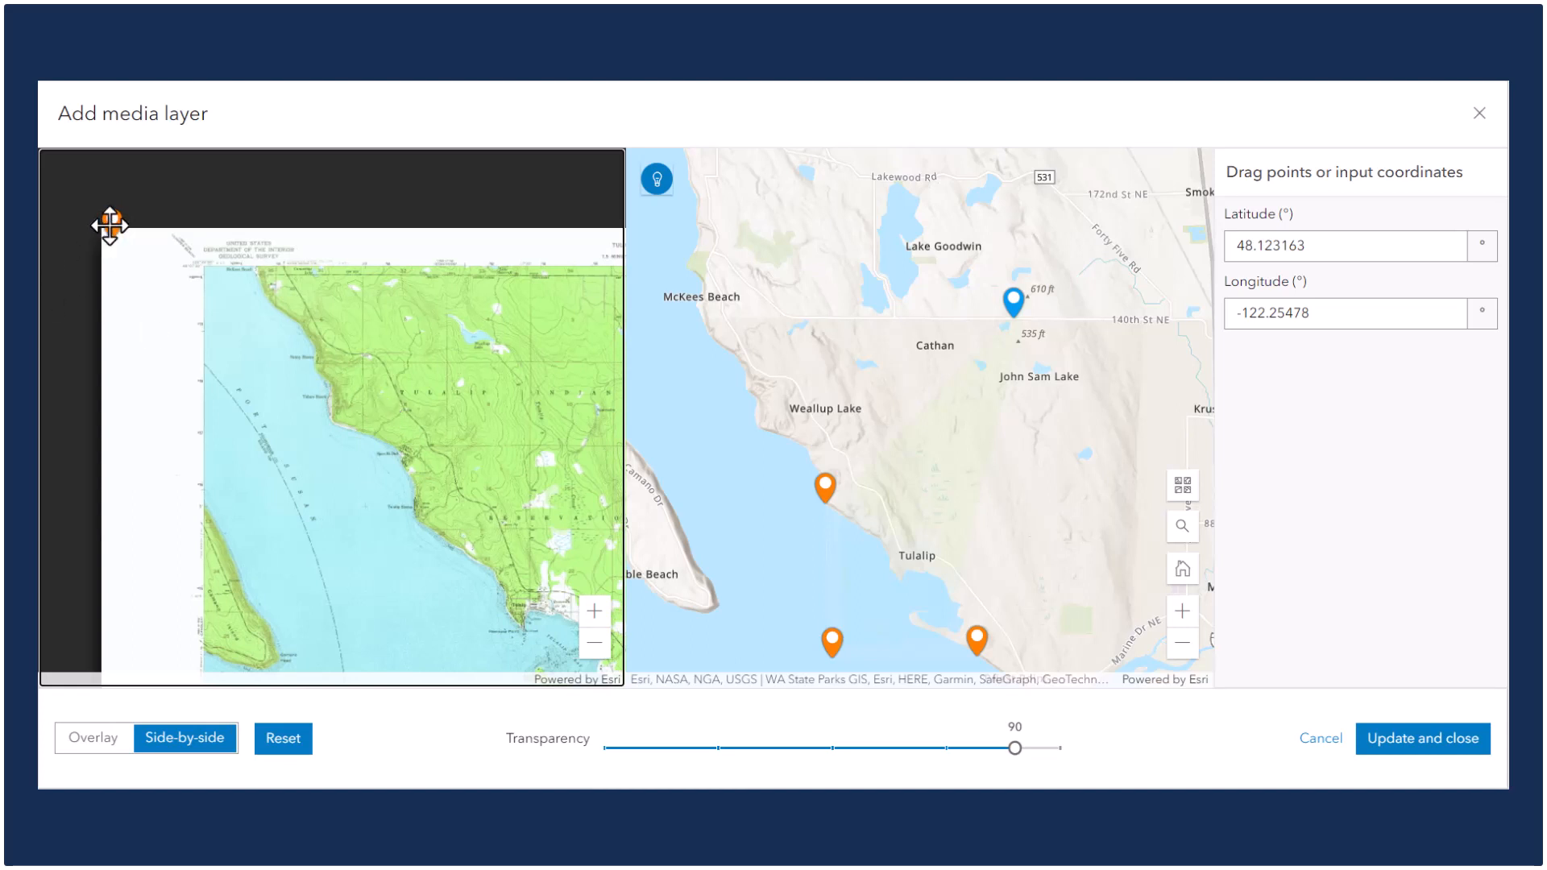
{"action": "left_click_drag", "start_coordinate": [109, 226], "coordinate": [295, 322]}
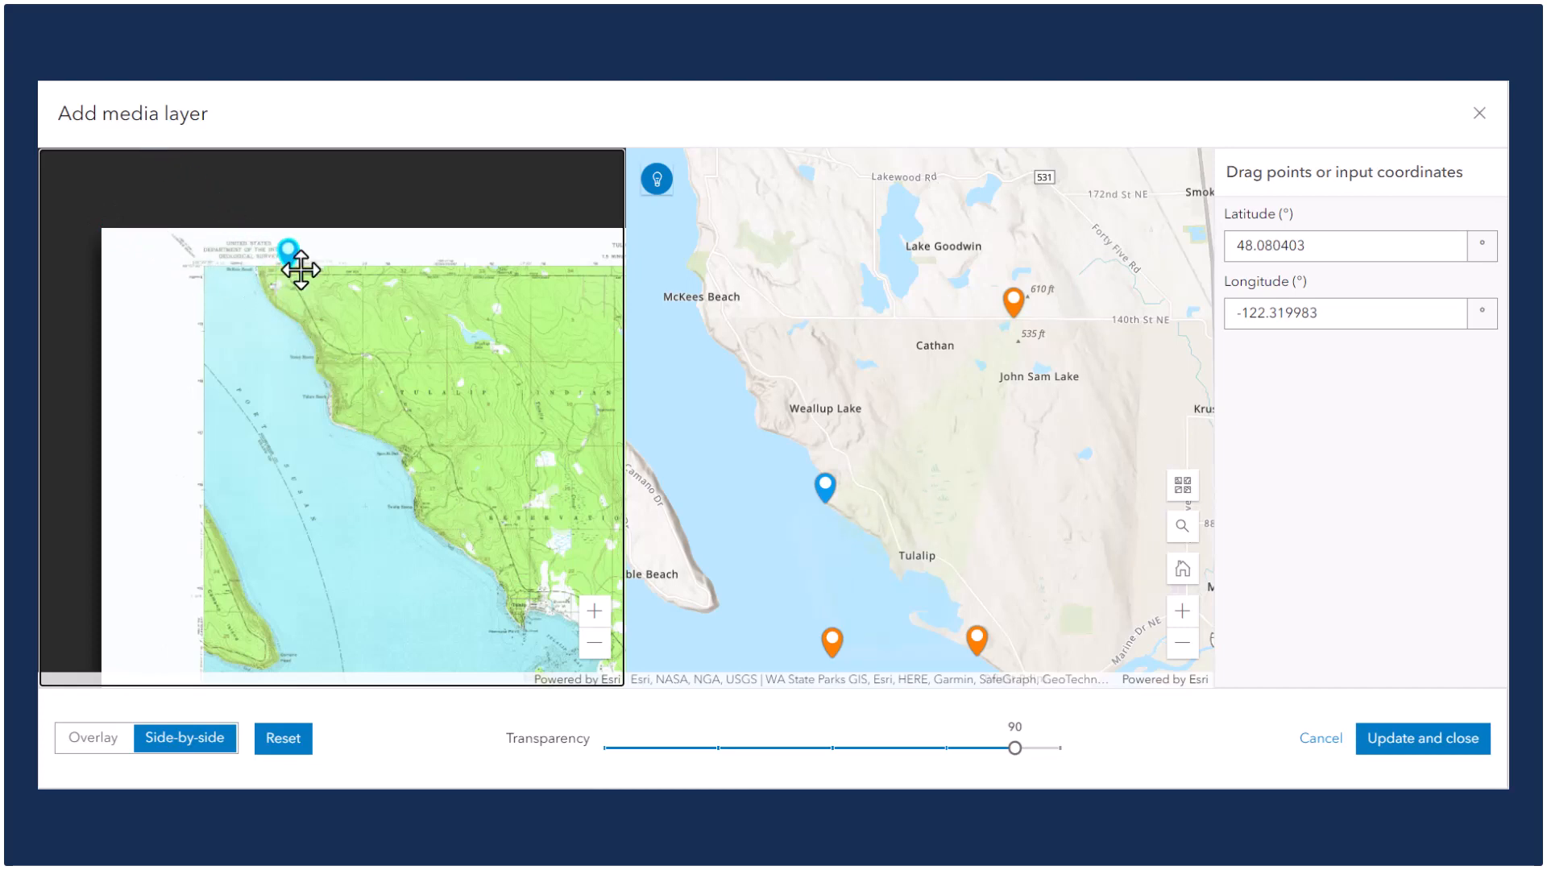
{"action": "scroll", "coordinate": [291, 266], "scroll_direction": "up", "scroll_amount": 5}
{"action": "left_click_drag", "start_coordinate": [280, 280], "coordinate": [474, 339]}
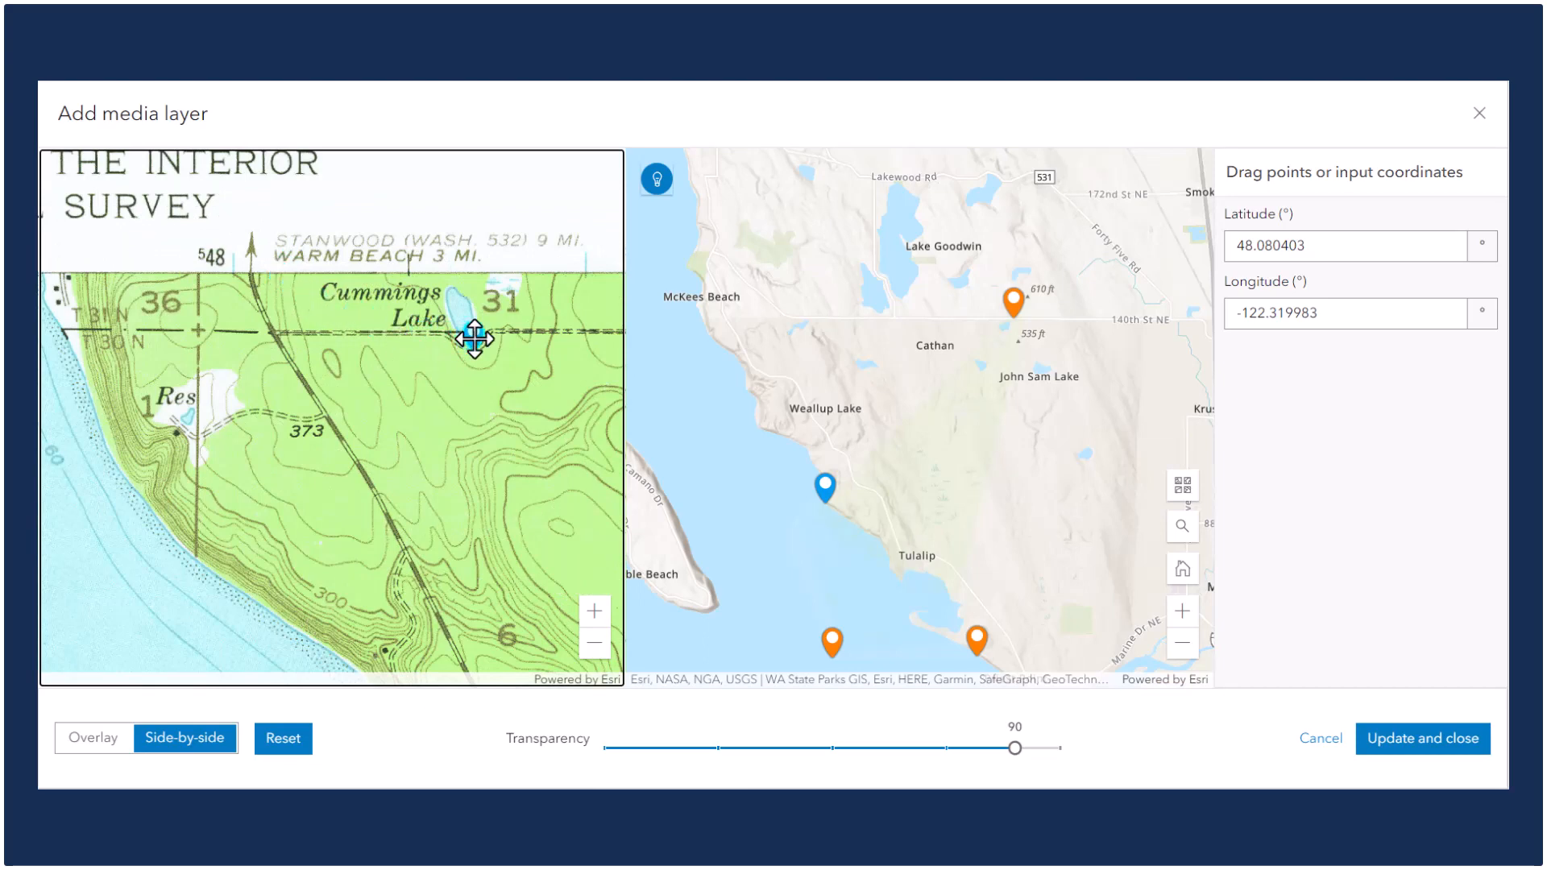
{"action": "scroll", "coordinate": [474, 345], "scroll_direction": "up", "scroll_amount": 2}
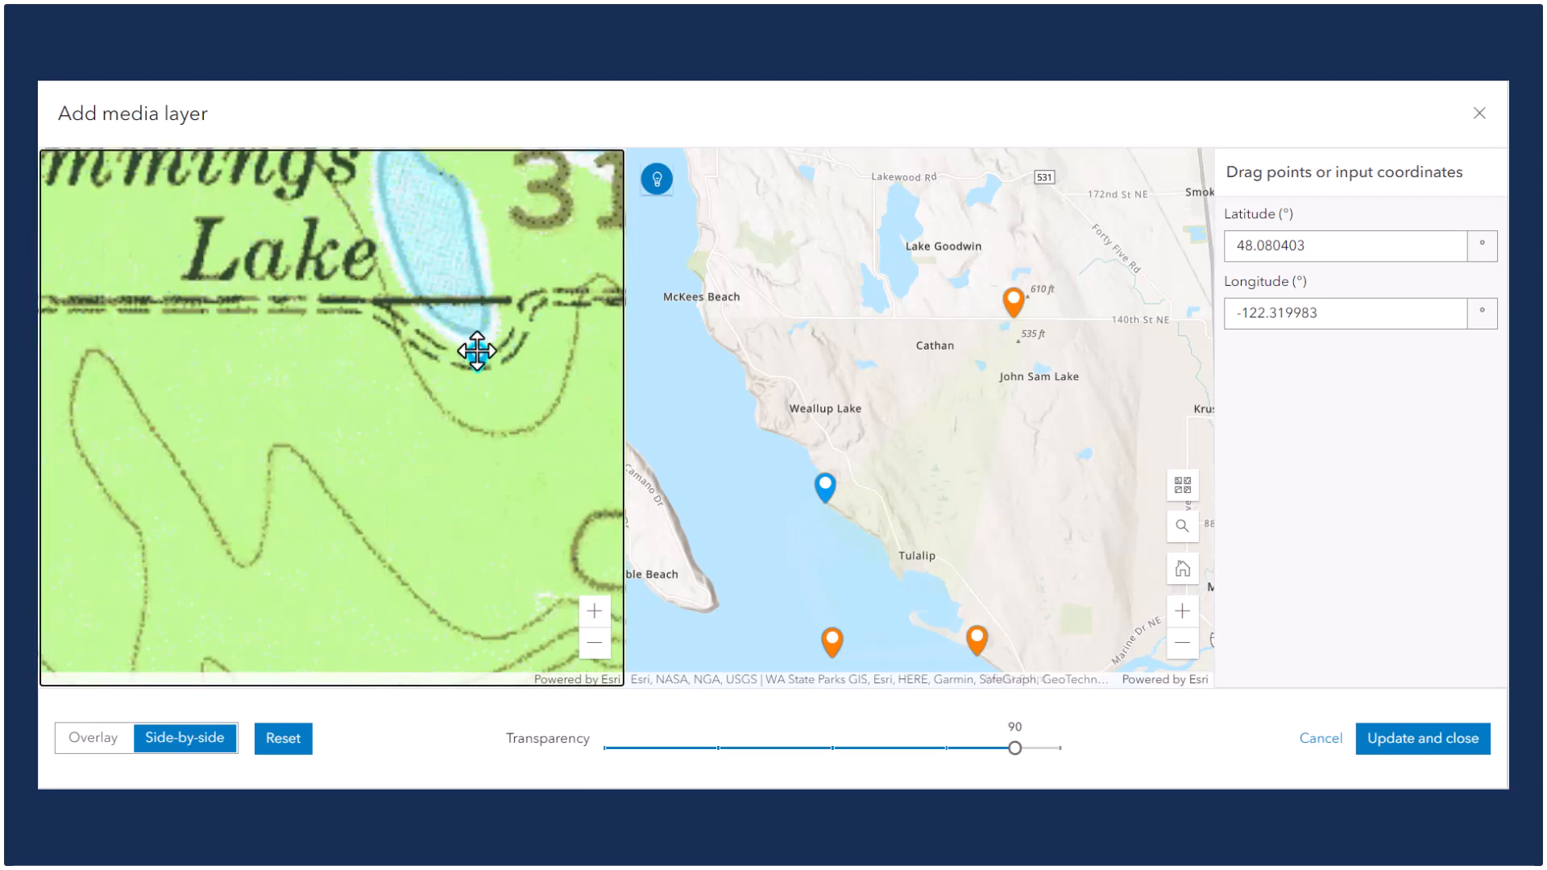
{"action": "scroll", "coordinate": [464, 340], "scroll_direction": "down", "scroll_amount": 4}
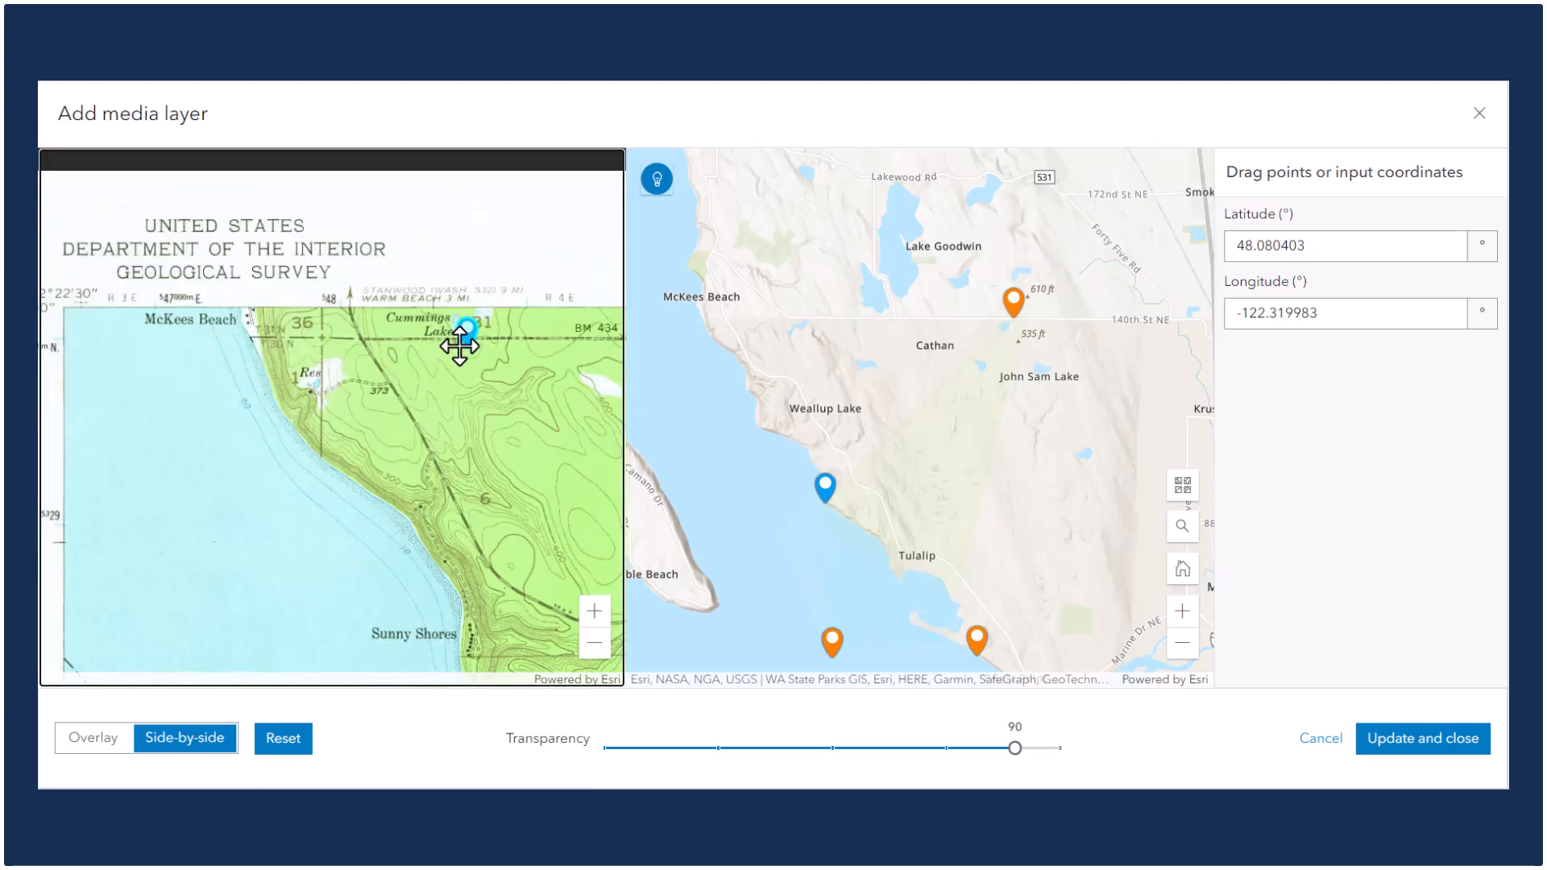
Move the map's upper-left control point onto the 140th St NW crossing below Cummings Lake.
{"action": "left_click_drag", "start_coordinate": [825, 486], "coordinate": [786, 356]}
{"action": "scroll", "coordinate": [736, 308], "scroll_direction": "up", "scroll_amount": 2}
{"action": "scroll", "coordinate": [764, 347], "scroll_direction": "up", "scroll_amount": 3}
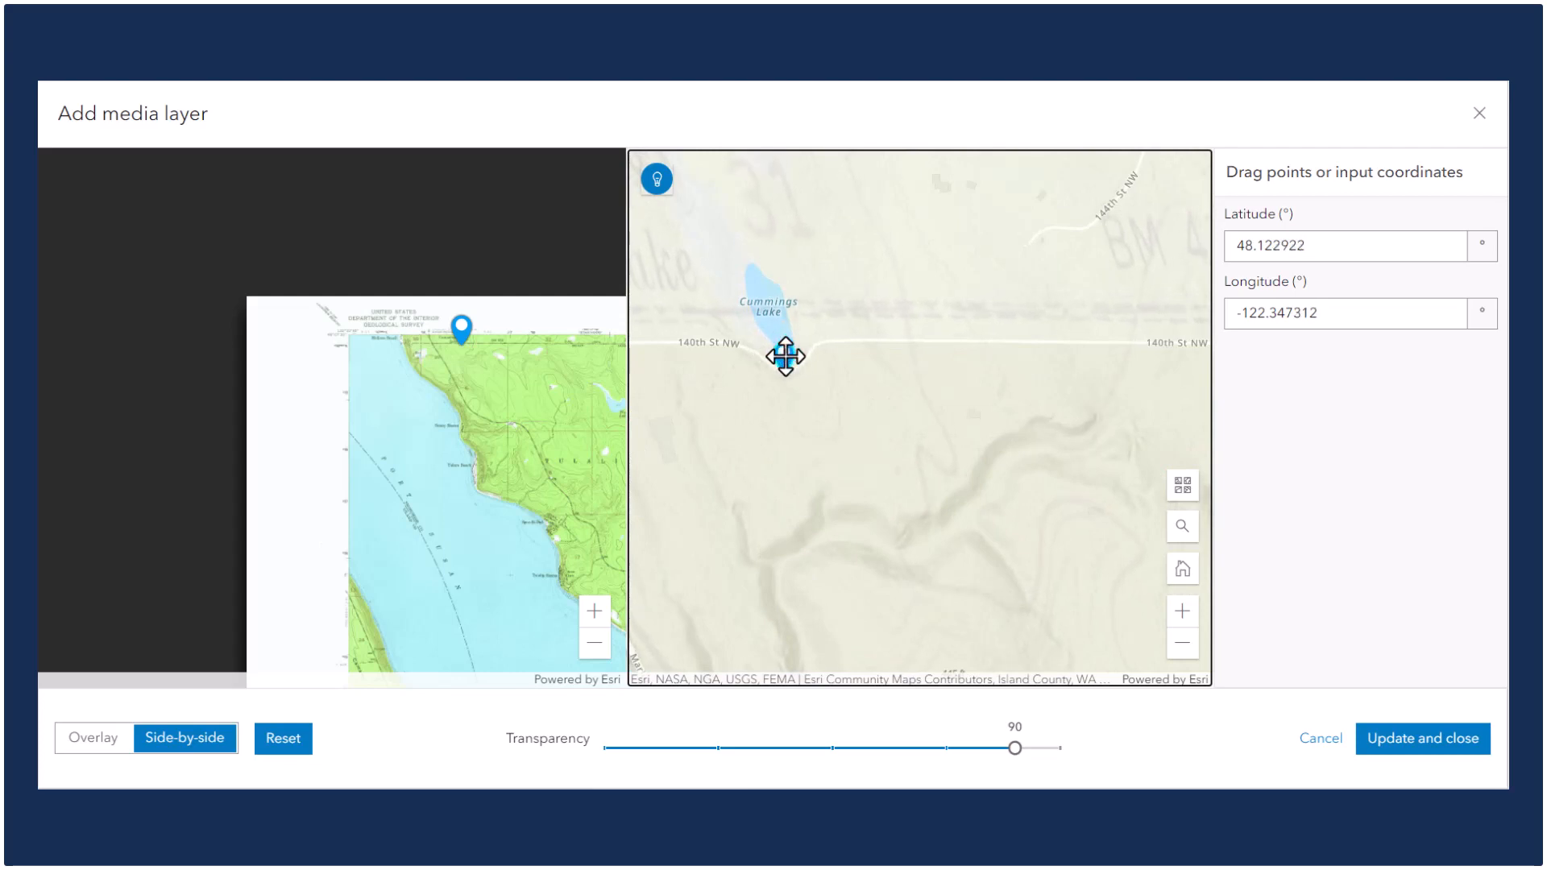
{"action": "scroll", "coordinate": [786, 354], "scroll_direction": "down", "scroll_amount": 3}
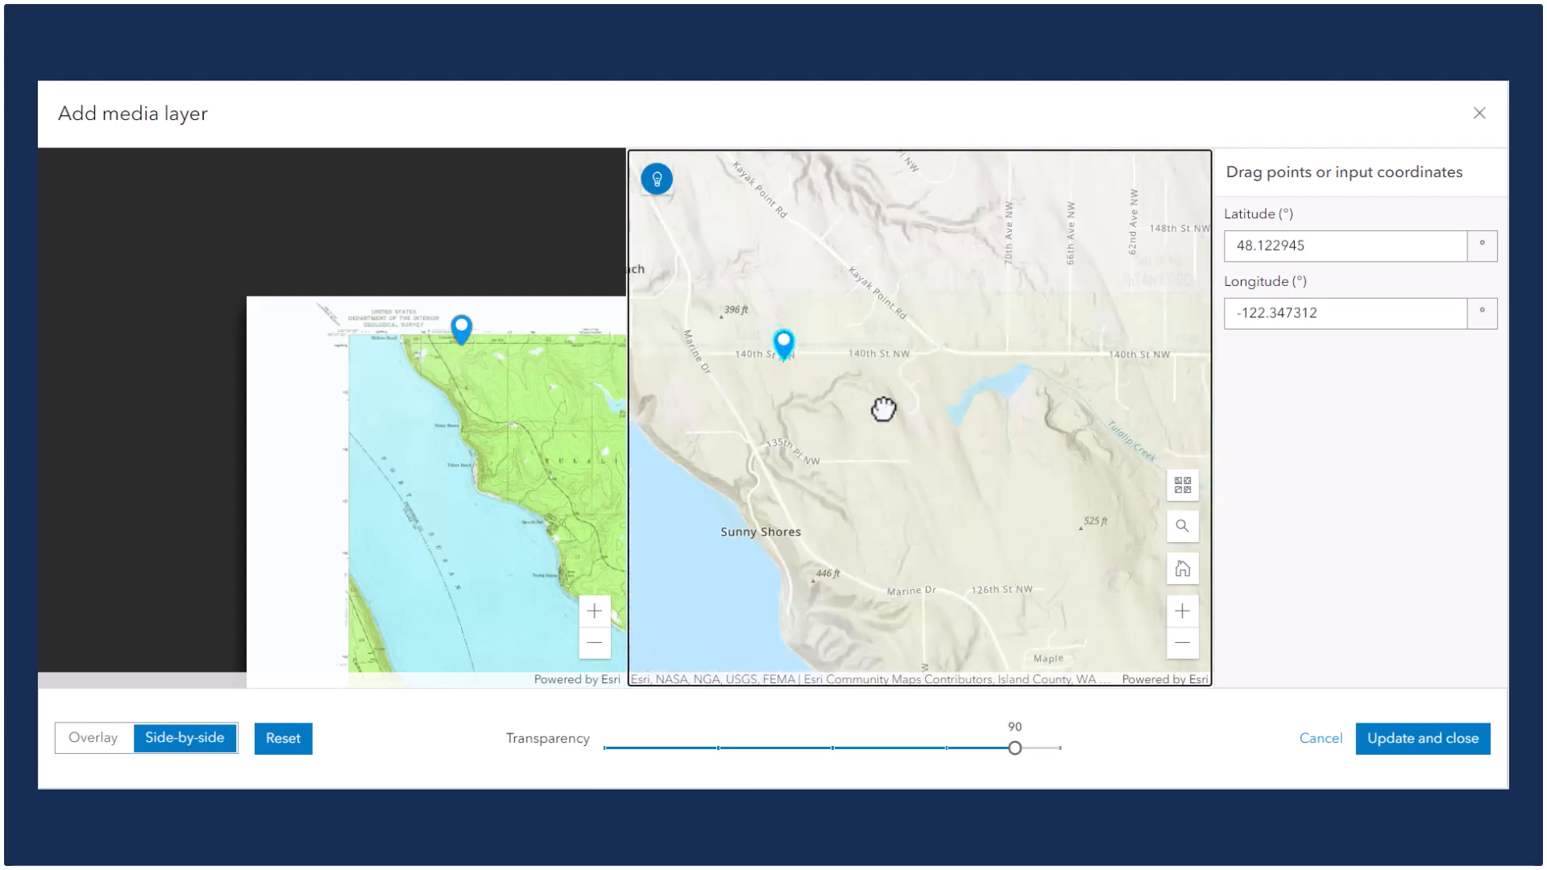
Place the image's lower-left control point at the piles on Hat Island's southwest shore.
{"action": "scroll", "coordinate": [886, 412], "scroll_direction": "down", "scroll_amount": 1}
{"action": "scroll", "coordinate": [891, 427], "scroll_direction": "down", "scroll_amount": 2}
{"action": "scroll", "coordinate": [483, 491], "scroll_direction": "down", "scroll_amount": 2}
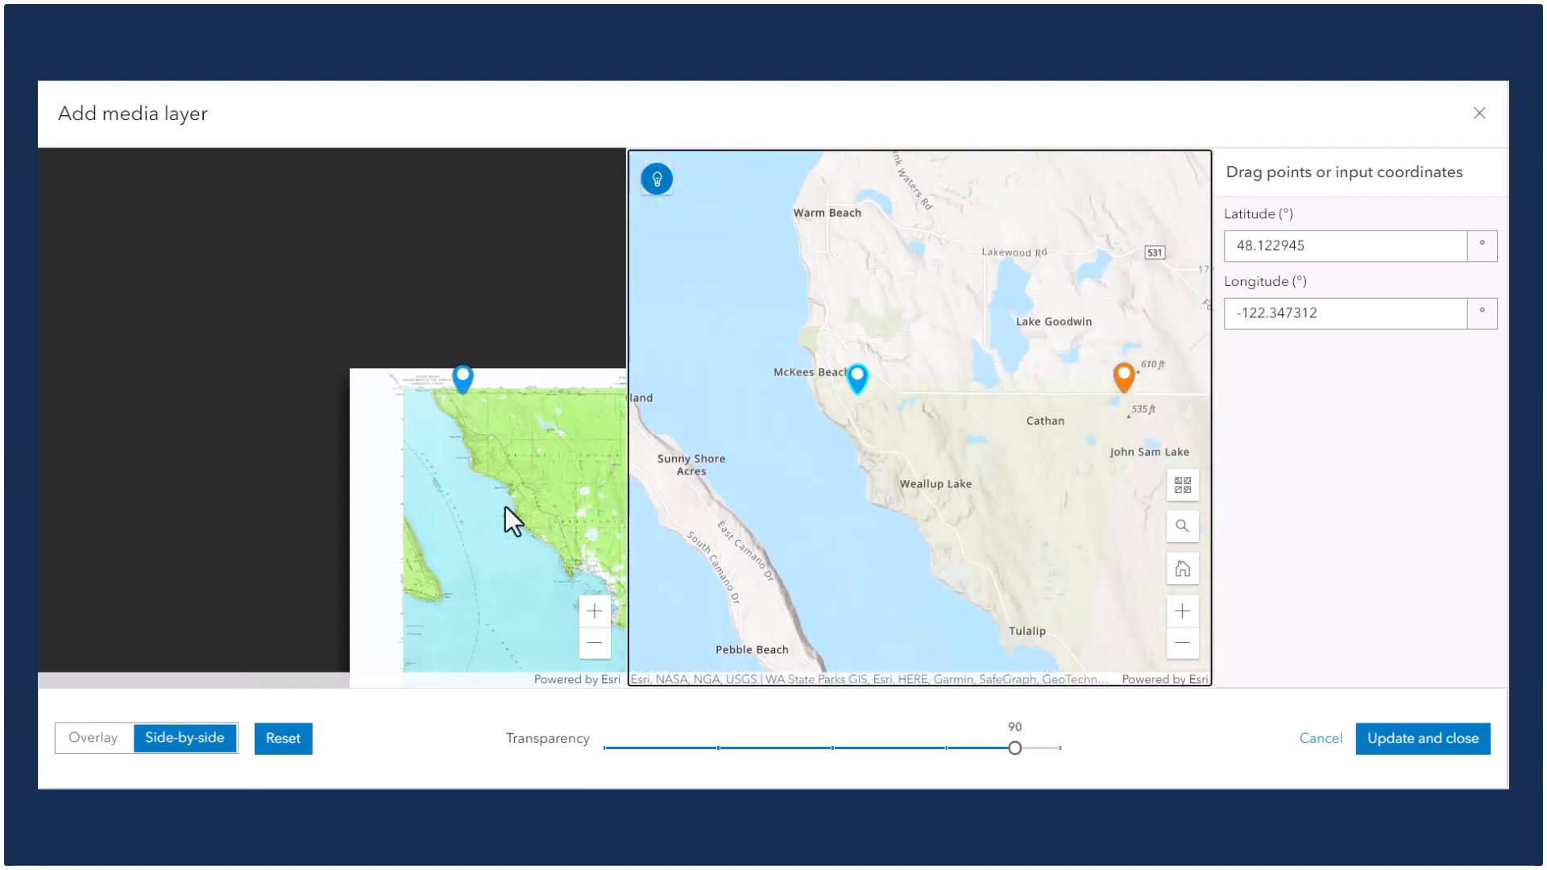
{"action": "left_click", "coordinate": [332, 356]}
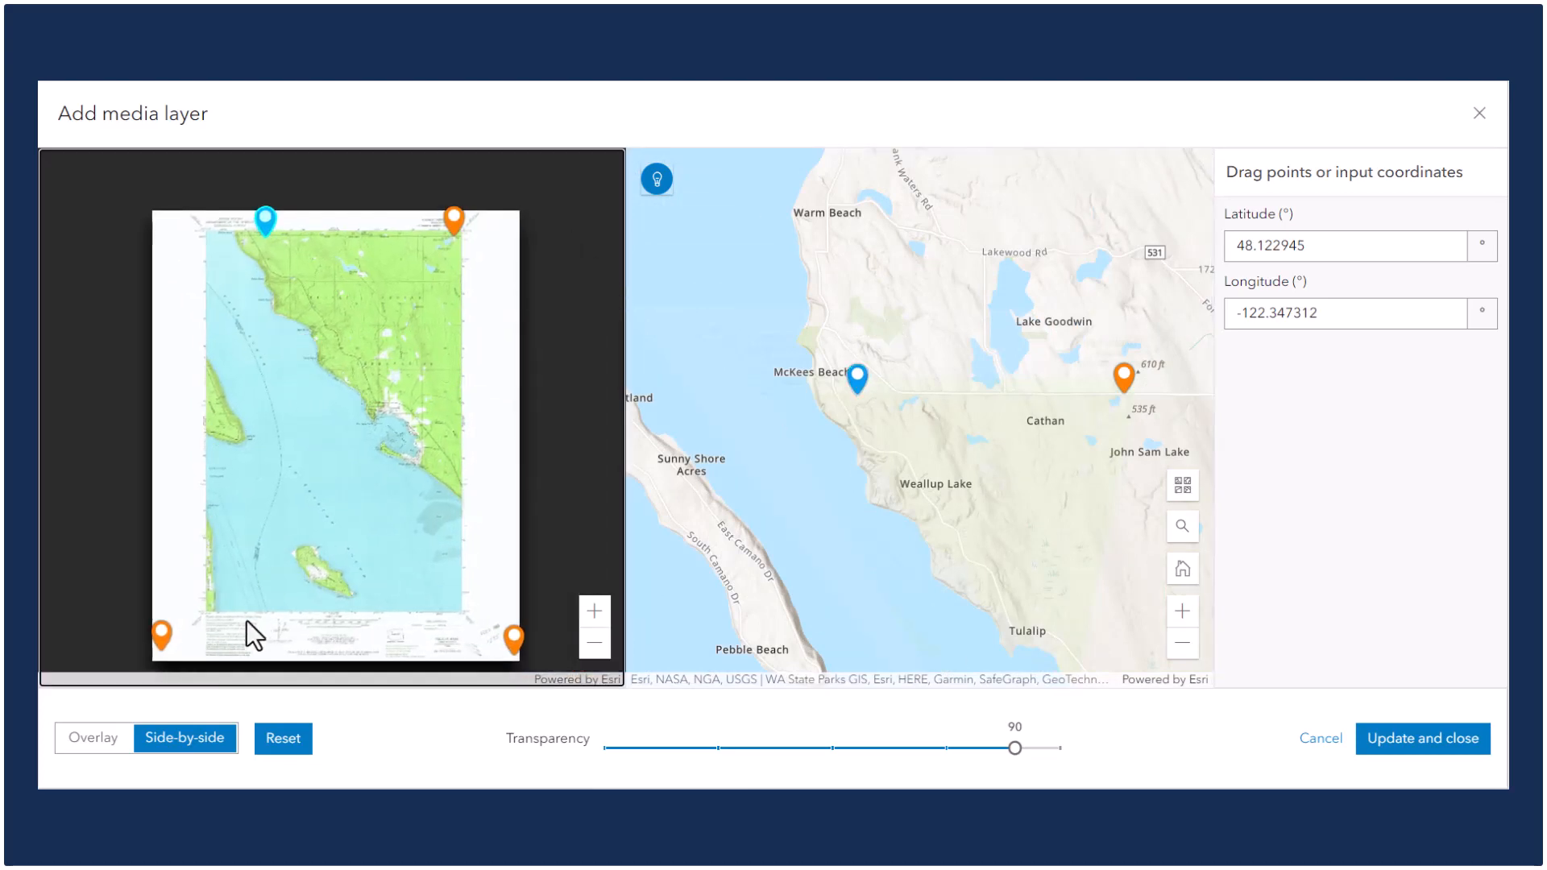
{"action": "scroll", "coordinate": [214, 641], "scroll_direction": "up", "scroll_amount": 2}
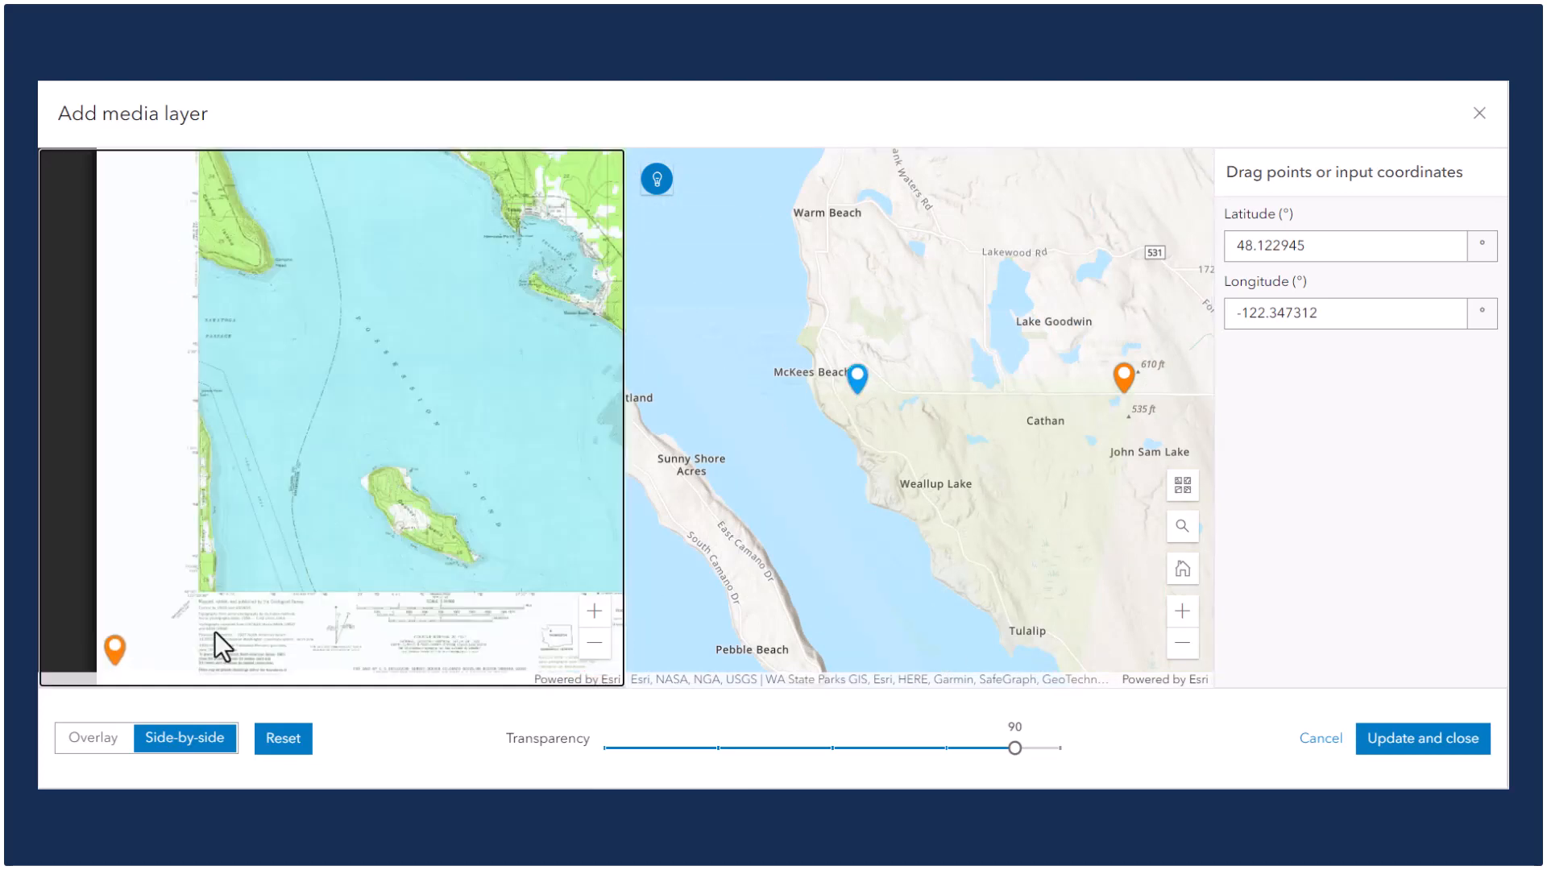
{"action": "left_click_drag", "start_coordinate": [214, 640], "coordinate": [387, 425]}
{"action": "left_click", "coordinate": [118, 552]}
{"action": "scroll", "coordinate": [448, 471], "scroll_direction": "up", "scroll_amount": 4}
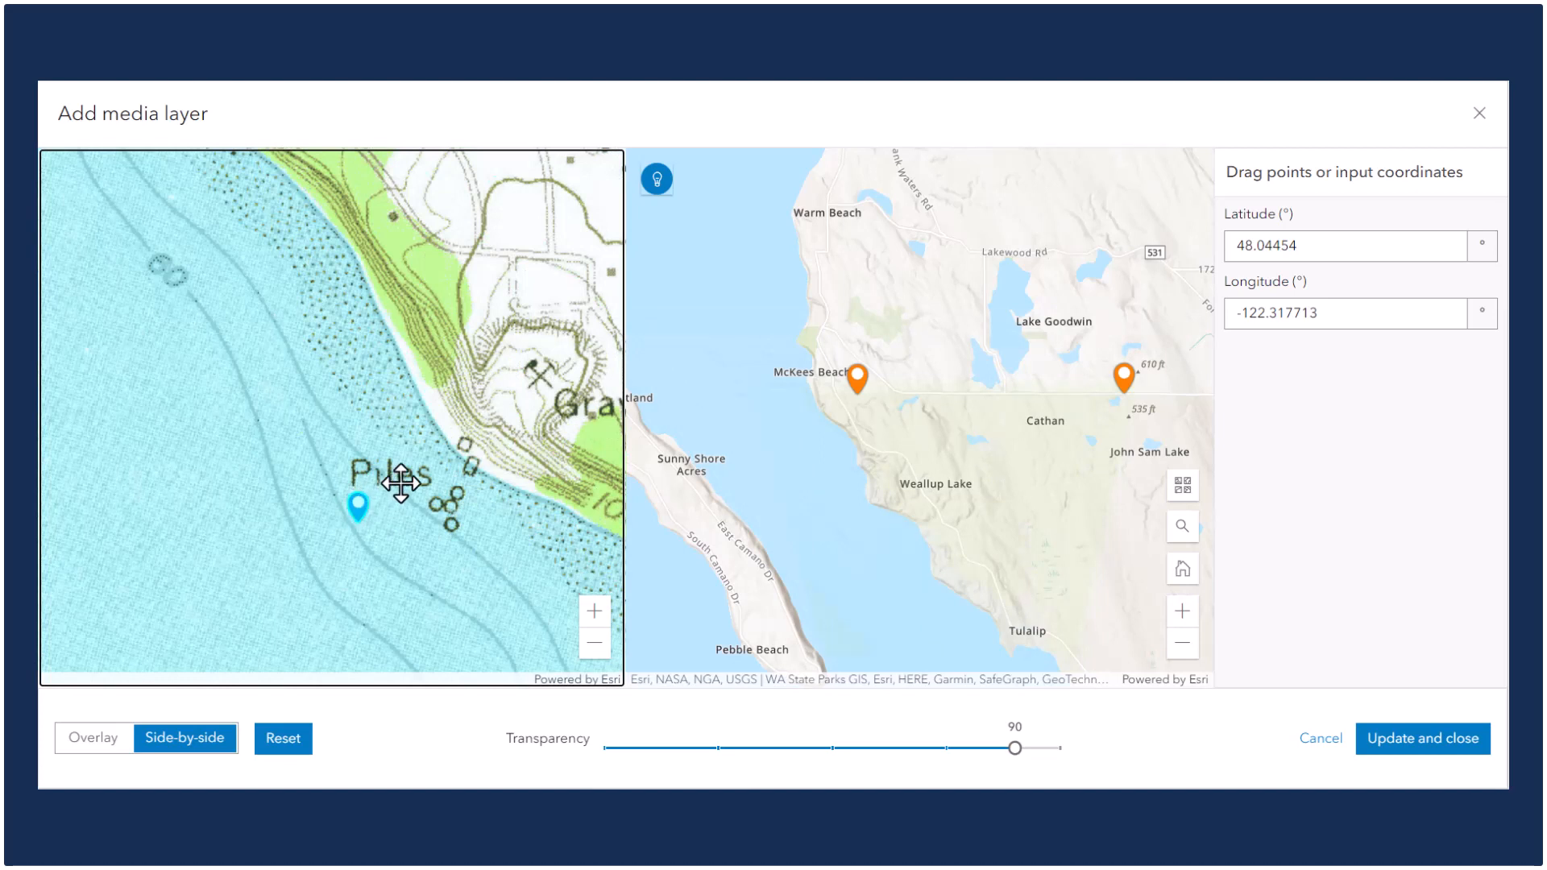
{"action": "left_click_drag", "start_coordinate": [360, 504], "coordinate": [475, 454]}
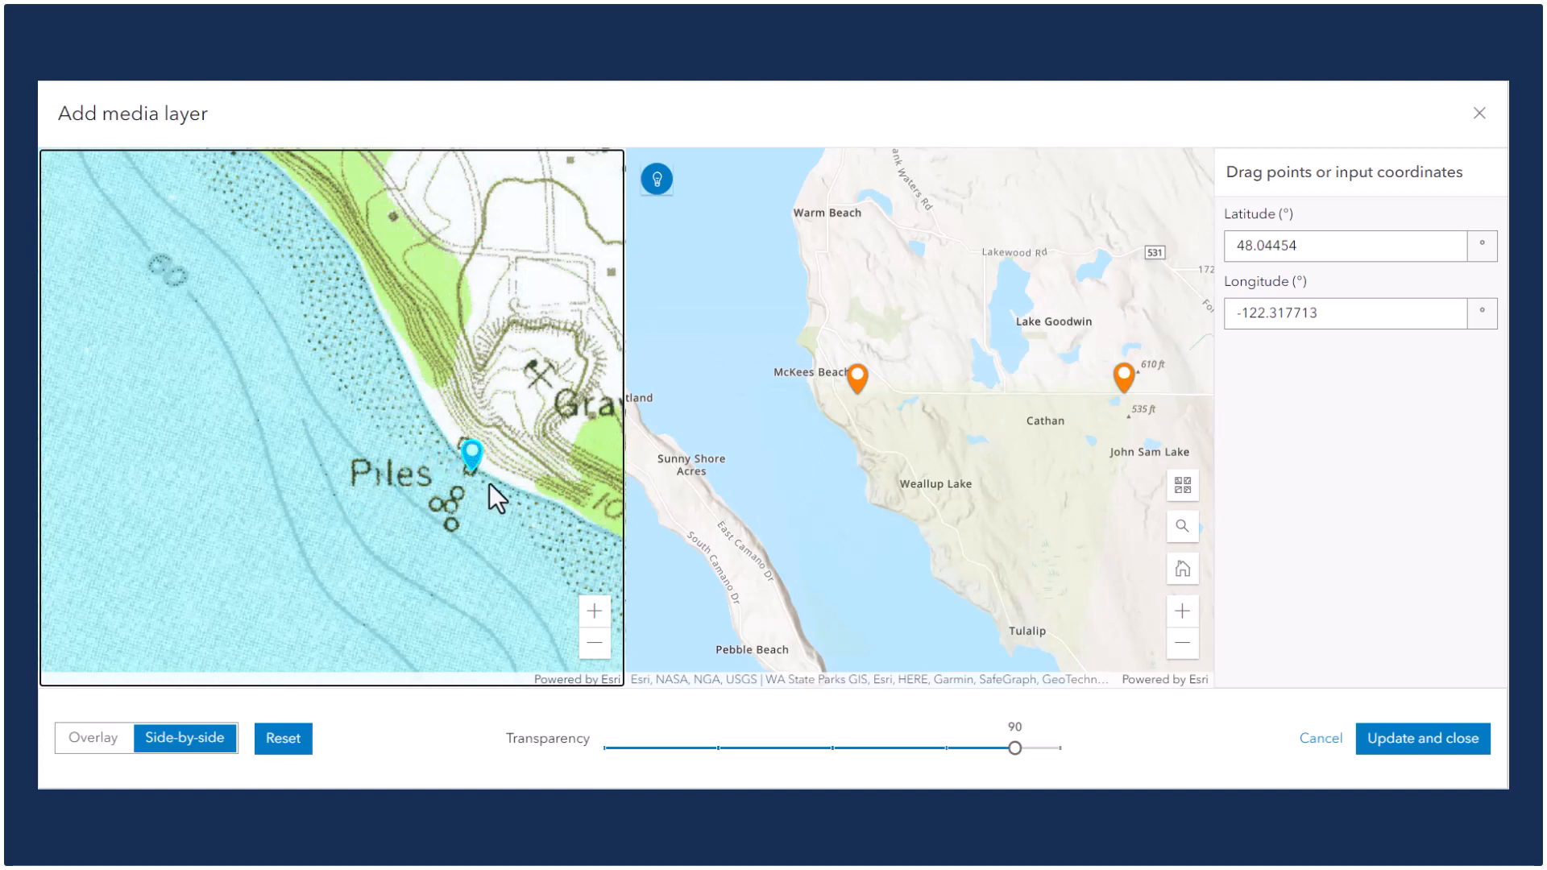
Move the map's lower-left control point onto Hat Island's southwest shore.
{"action": "scroll", "coordinate": [495, 481], "scroll_direction": "down", "scroll_amount": 5}
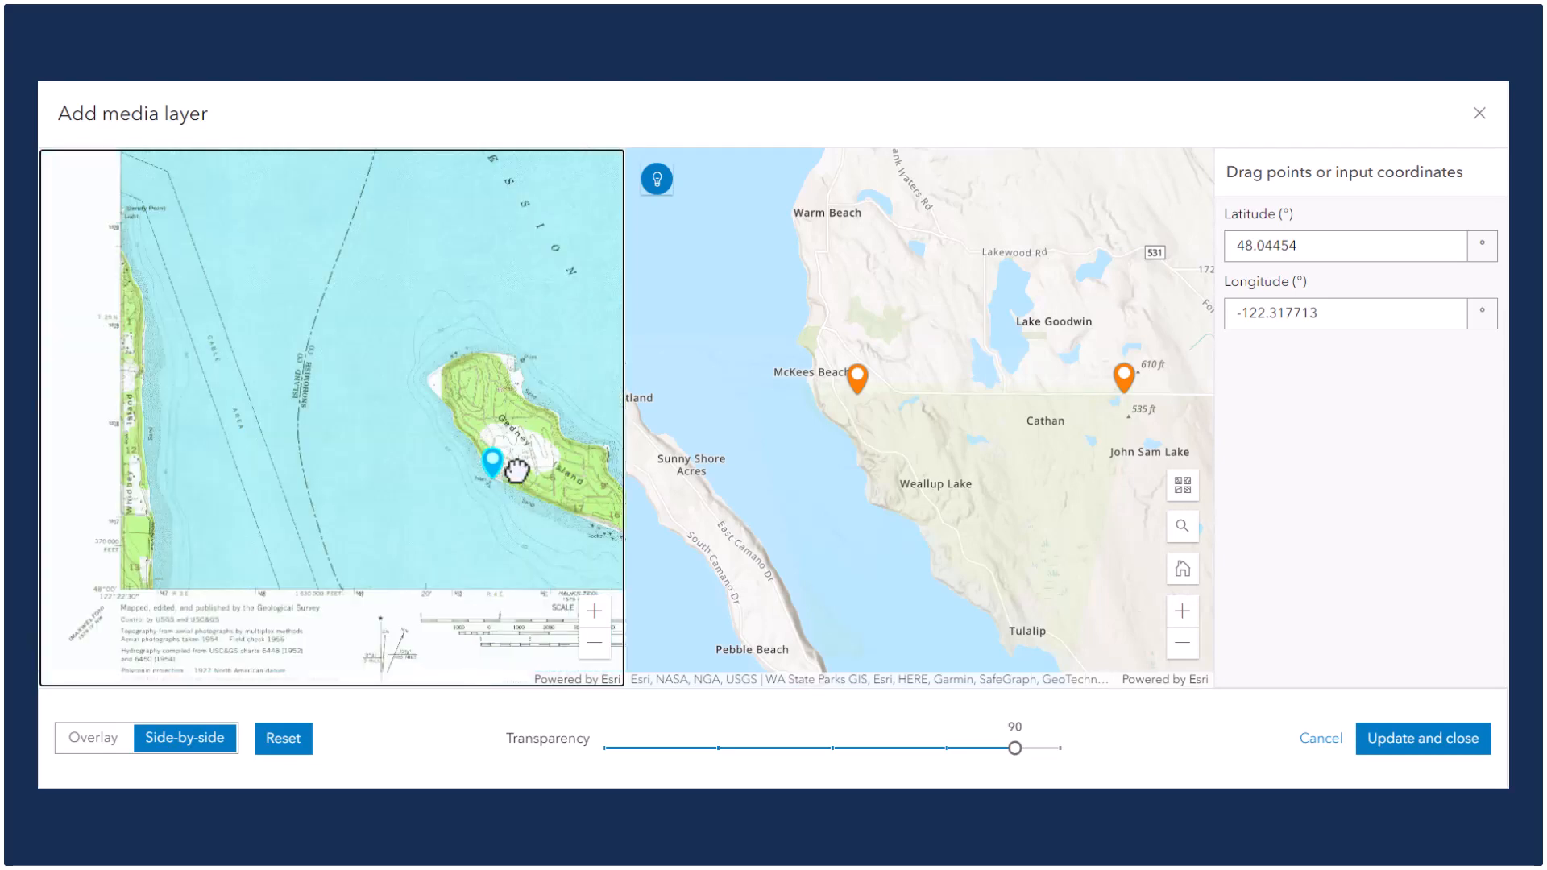
{"action": "scroll", "coordinate": [514, 466], "scroll_direction": "down", "scroll_amount": 2}
{"action": "left_click_drag", "start_coordinate": [434, 389], "coordinate": [342, 411]}
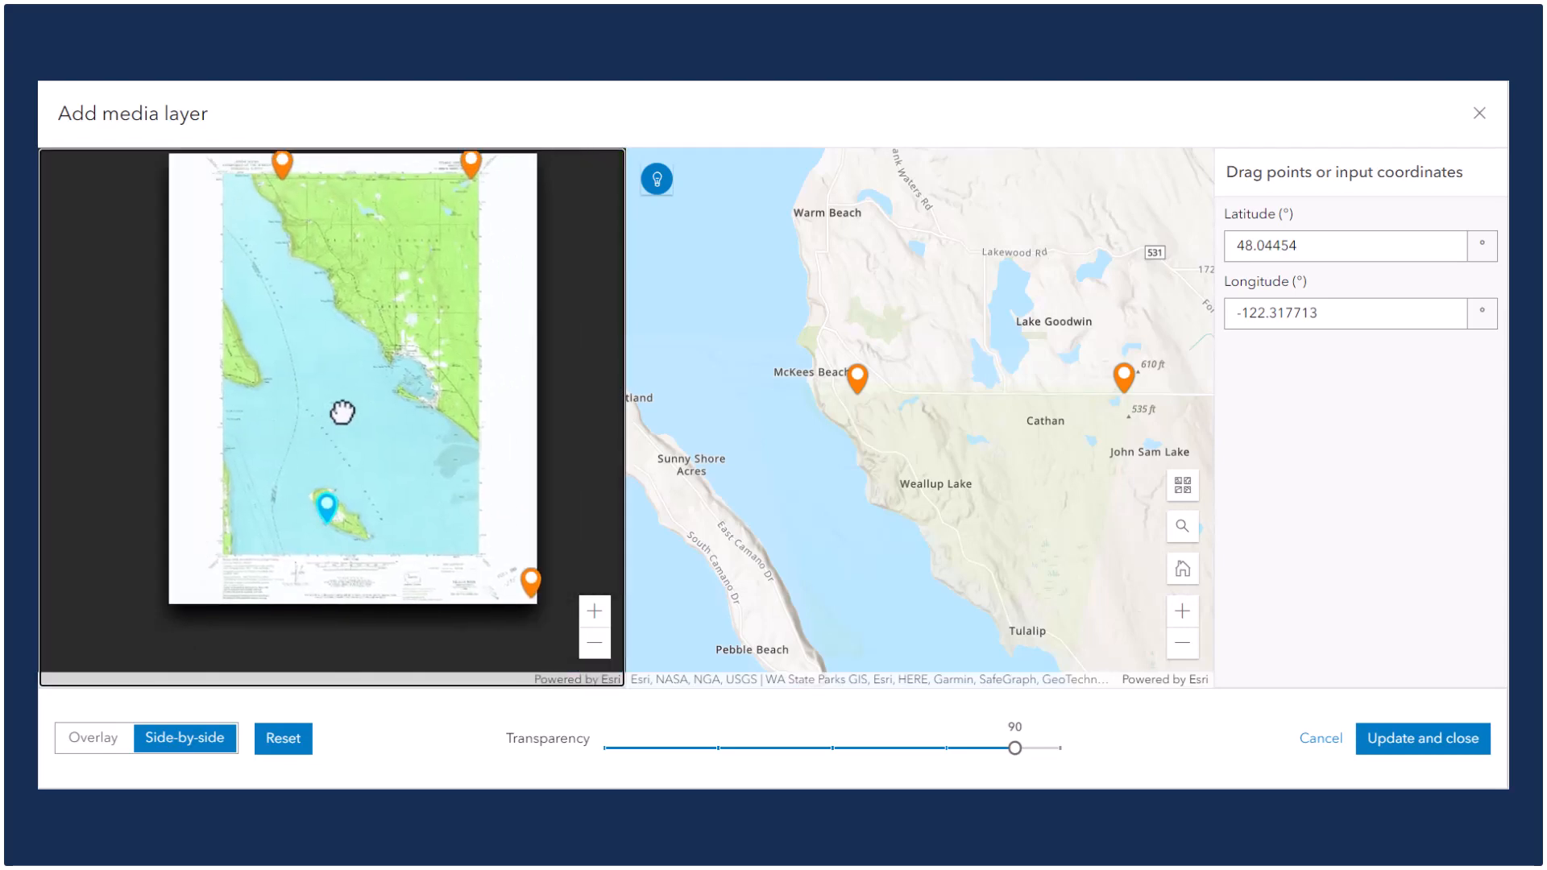
{"action": "left_click_drag", "start_coordinate": [837, 460], "coordinate": [801, 278]}
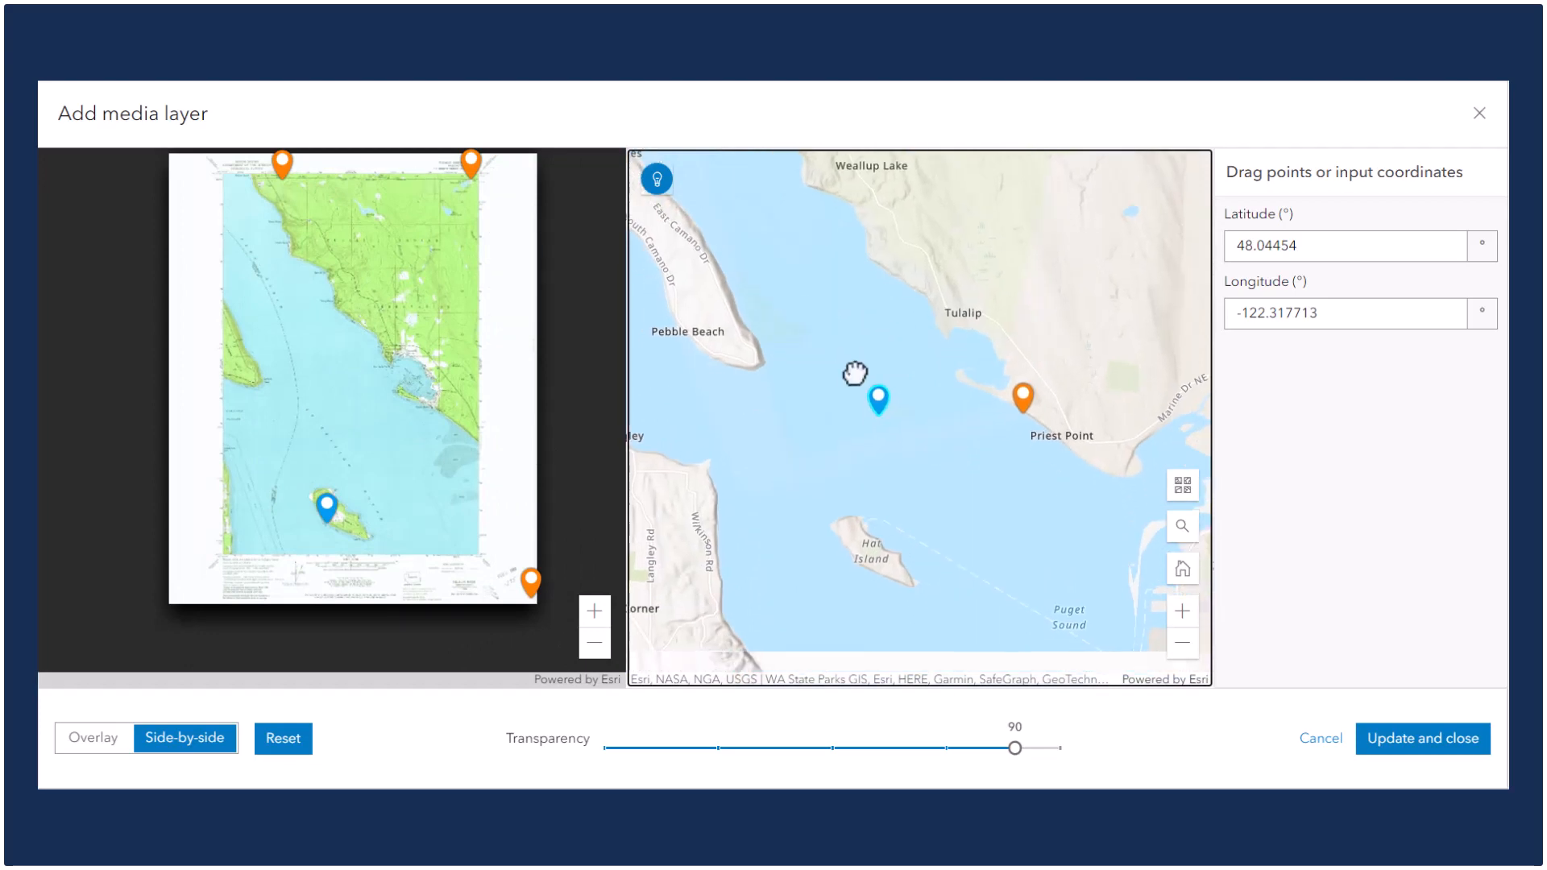
{"action": "left_click_drag", "start_coordinate": [876, 393], "coordinate": [854, 562]}
Switch the georeferencing map's basemap to Imagery.
{"action": "scroll", "coordinate": [855, 564], "scroll_direction": "up", "scroll_amount": 1}
{"action": "scroll", "coordinate": [854, 564], "scroll_direction": "up", "scroll_amount": 2}
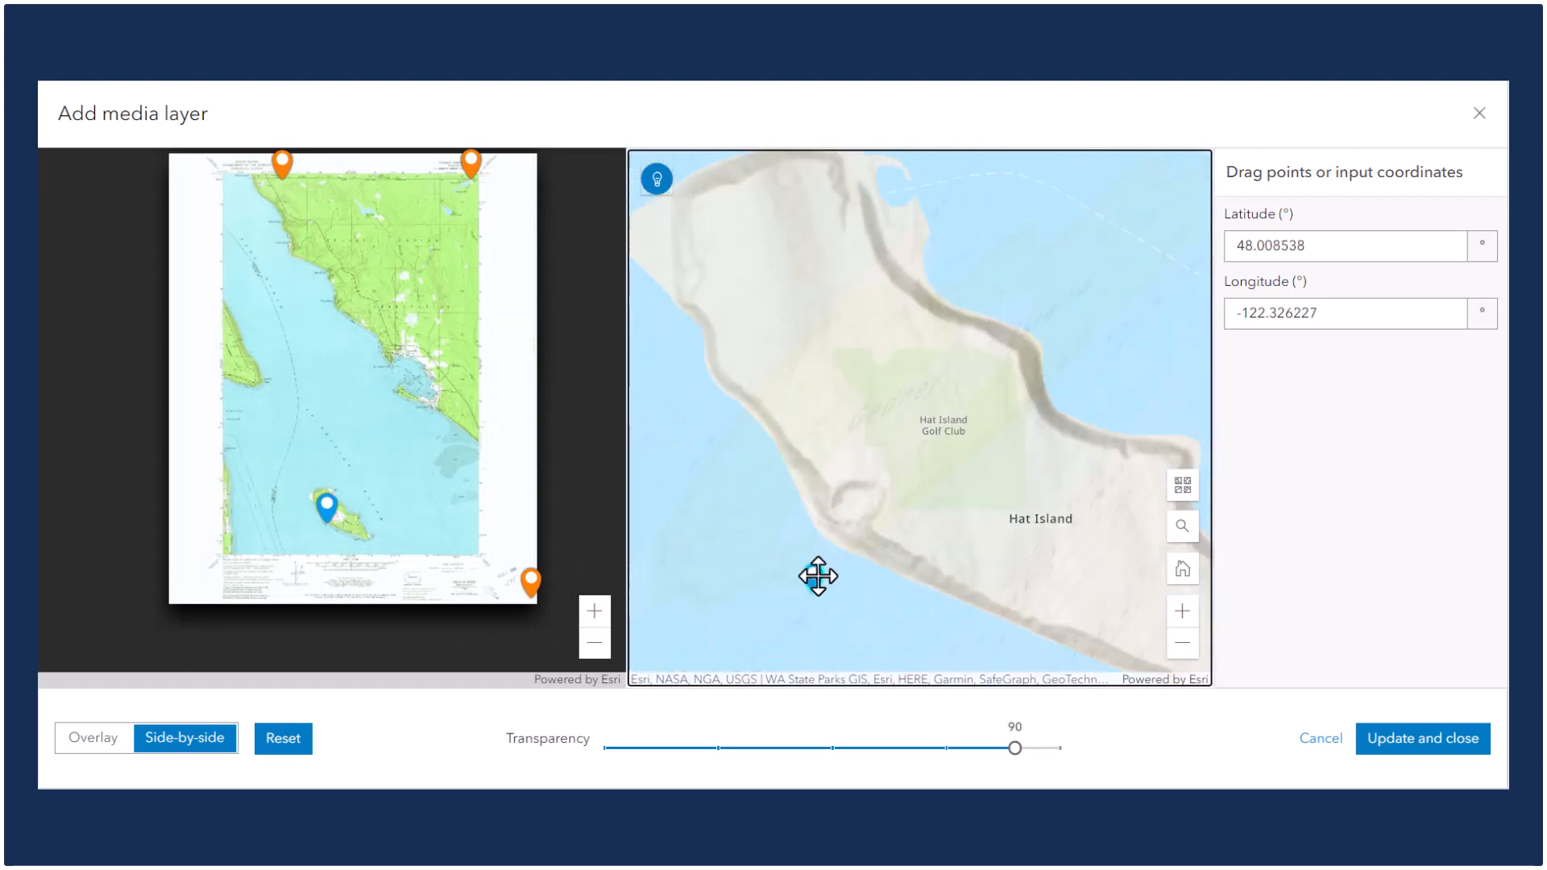
{"action": "scroll", "coordinate": [828, 564], "scroll_direction": "up", "scroll_amount": 1}
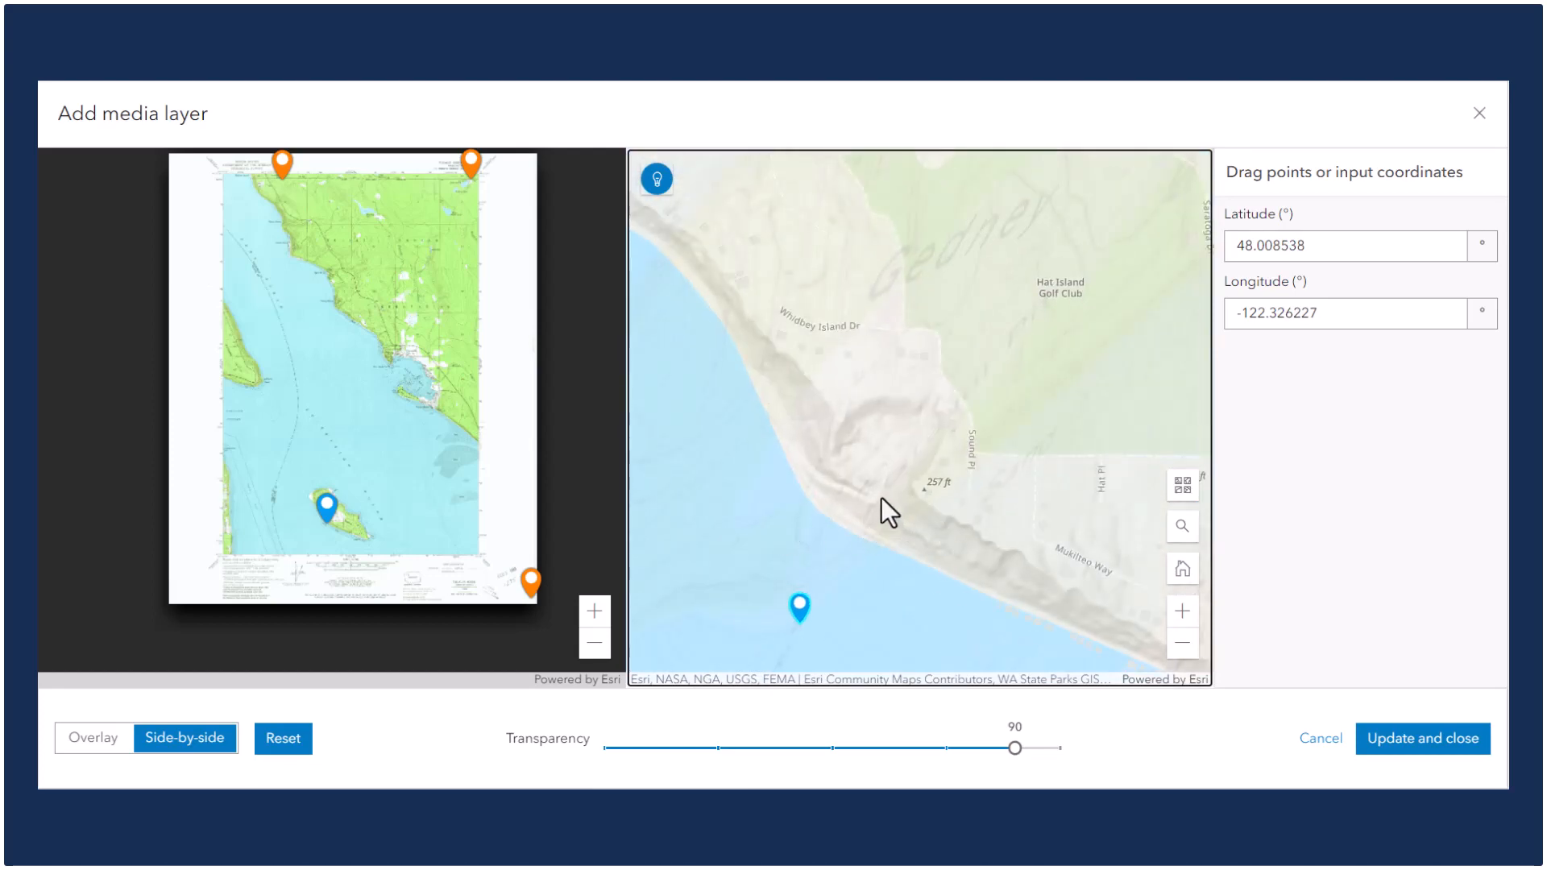
{"action": "left_click", "coordinate": [1183, 485]}
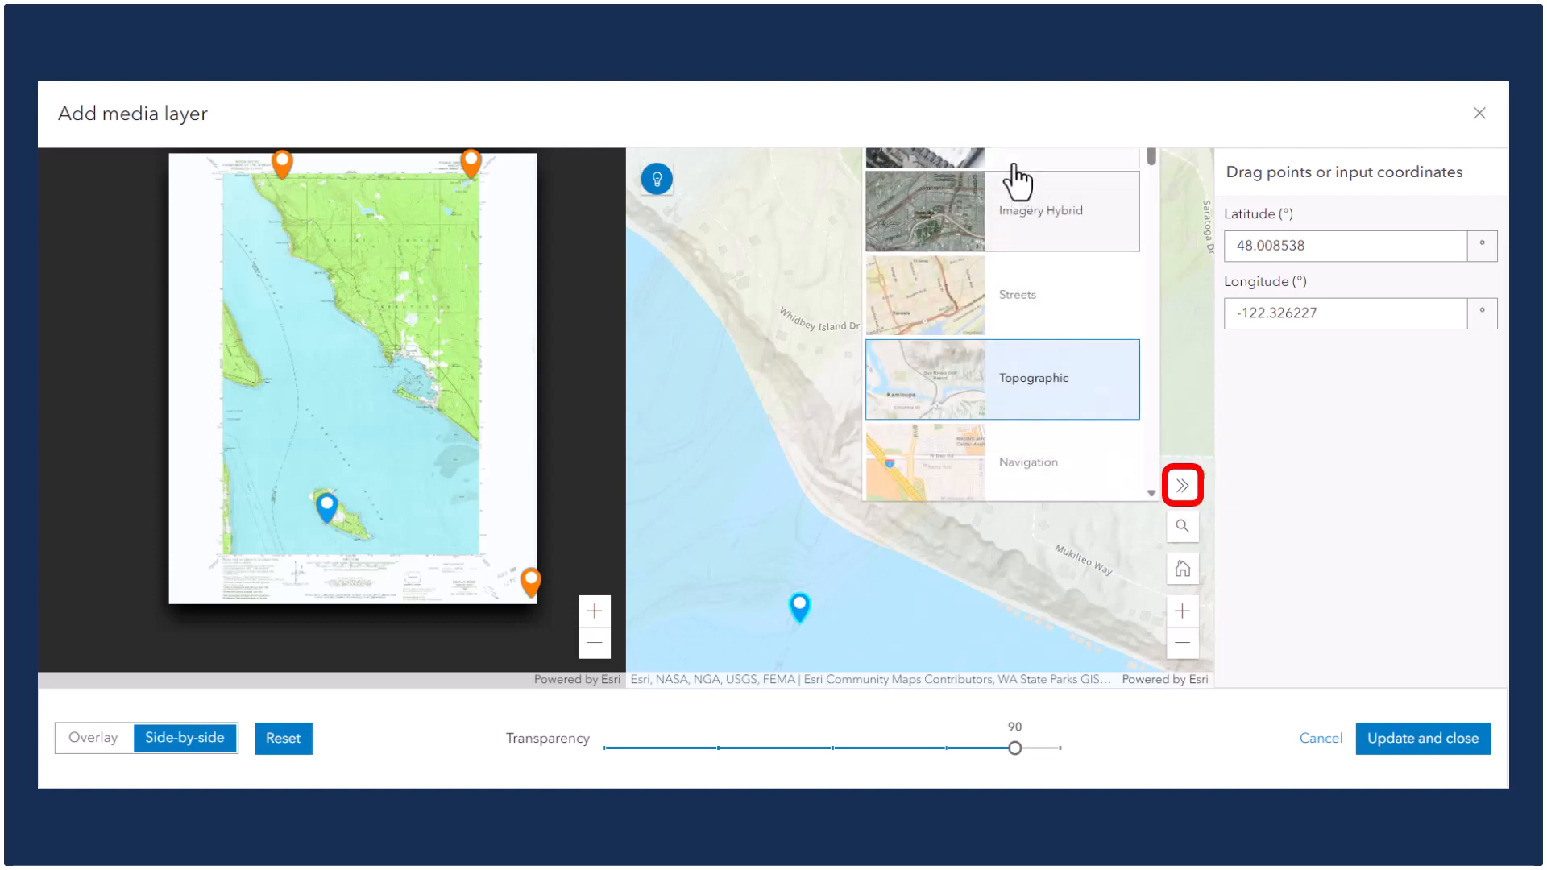
{"action": "left_click", "coordinate": [1016, 164]}
{"action": "left_click", "coordinate": [1192, 491]}
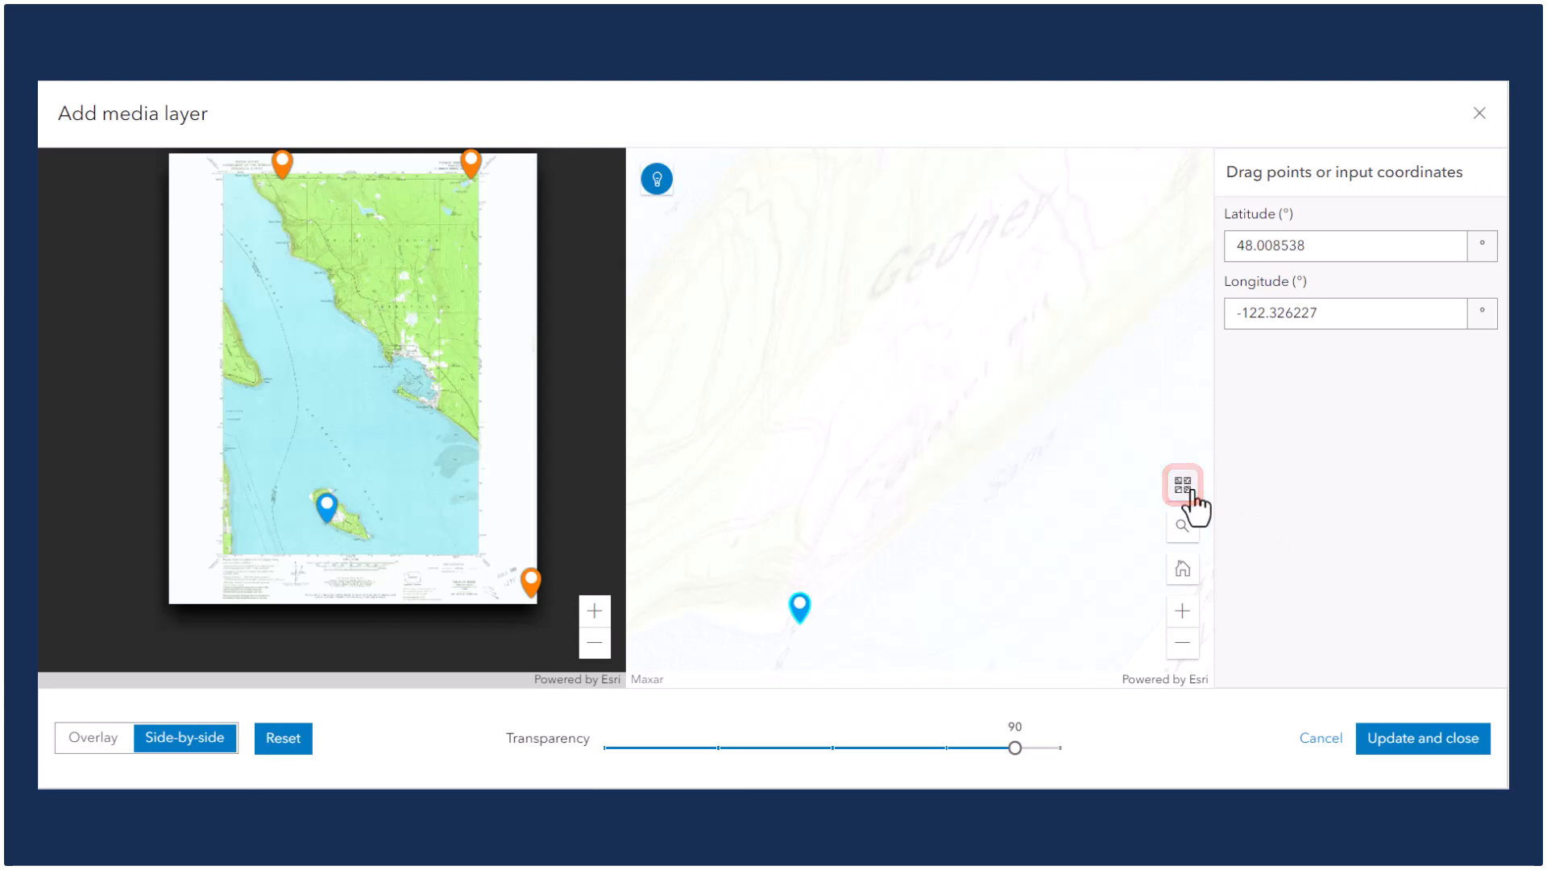
Position the map's lower-left control point on the pier remains off Hat Island's shore.
{"action": "left_click_drag", "start_coordinate": [802, 611], "coordinate": [818, 519]}
{"action": "scroll", "coordinate": [825, 543], "scroll_direction": "up", "scroll_amount": 3}
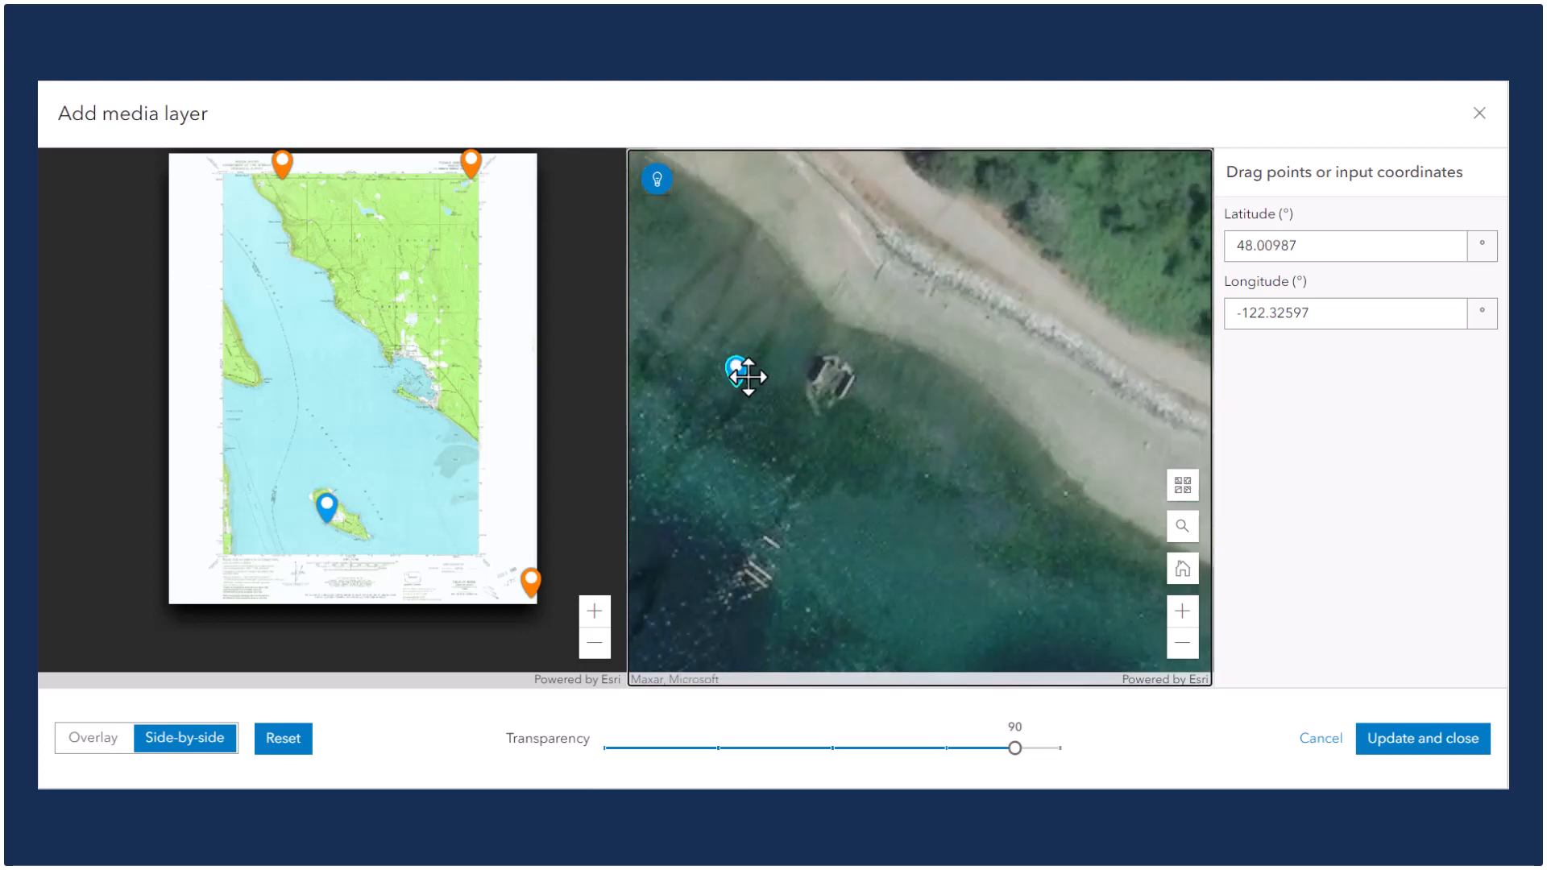
{"action": "left_click_drag", "start_coordinate": [736, 372], "coordinate": [836, 372]}
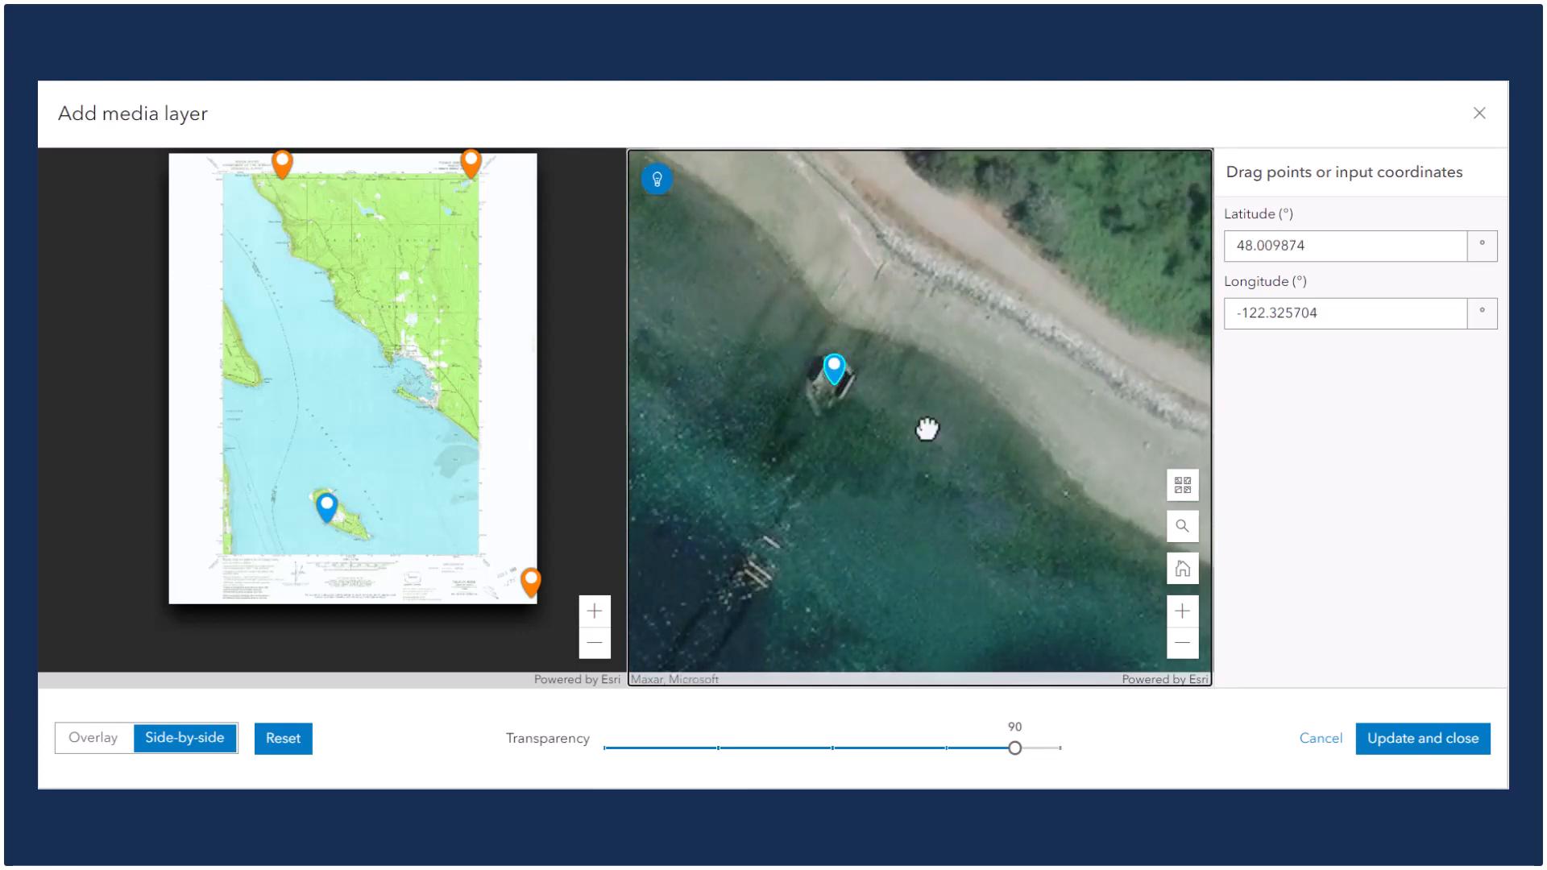
Place the image's lower-right control point at the road junction just above Mission Beach.
{"action": "scroll", "coordinate": [951, 407], "scroll_direction": "down", "scroll_amount": 5}
{"action": "scroll", "coordinate": [1021, 342], "scroll_direction": "down", "scroll_amount": 5}
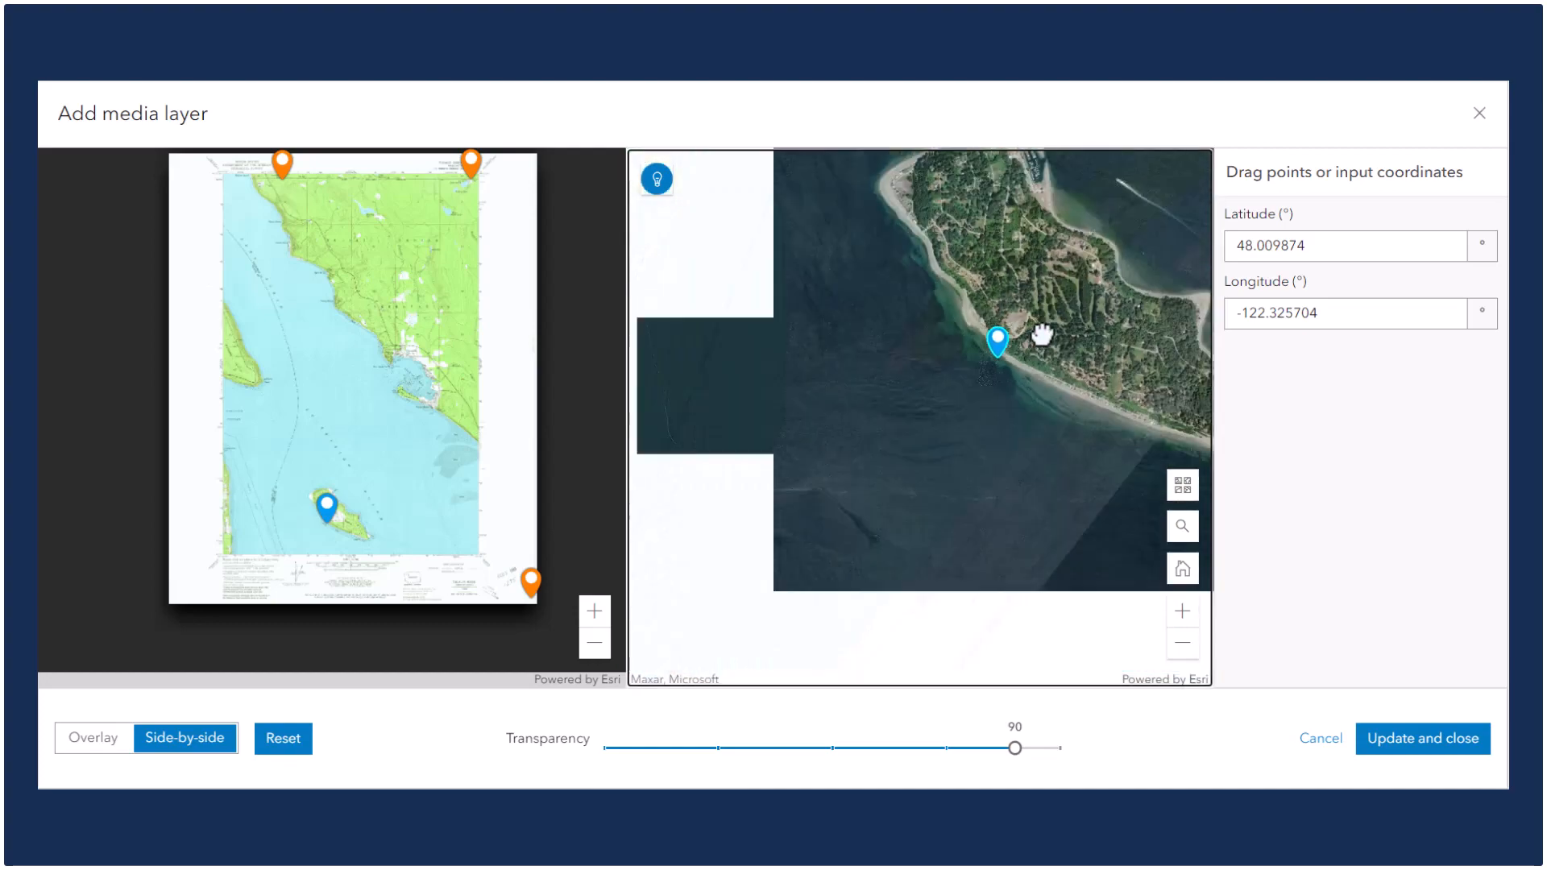
{"action": "left_click_drag", "start_coordinate": [1105, 262], "coordinate": [1018, 330]}
{"action": "left_click_drag", "start_coordinate": [989, 380], "coordinate": [934, 449]}
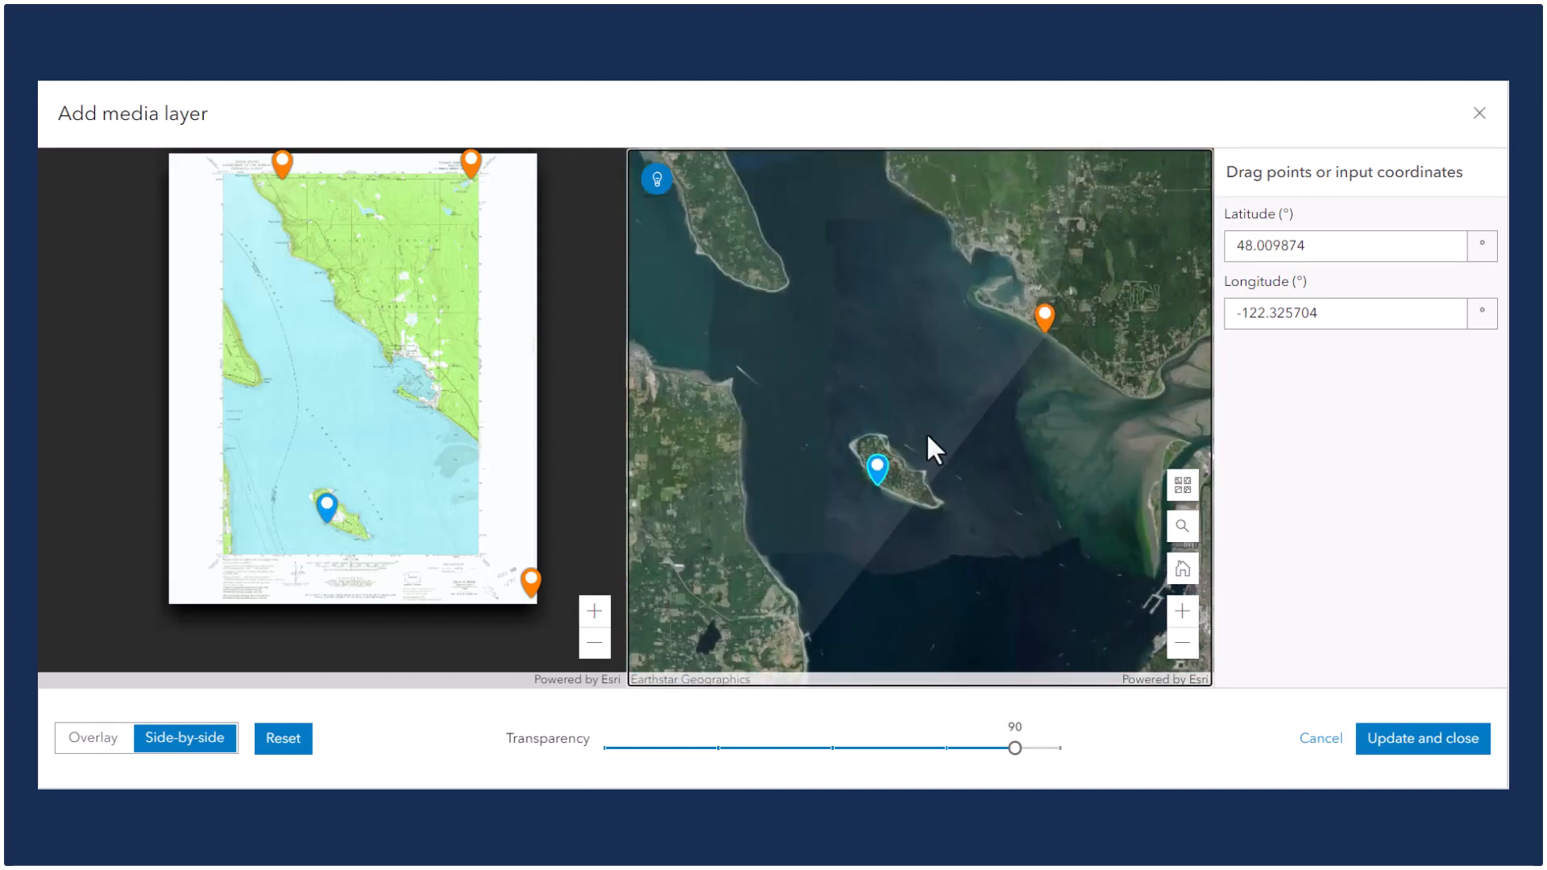
{"action": "left_click_drag", "start_coordinate": [533, 580], "coordinate": [427, 406]}
{"action": "scroll", "coordinate": [427, 406], "scroll_direction": "up", "scroll_amount": 5}
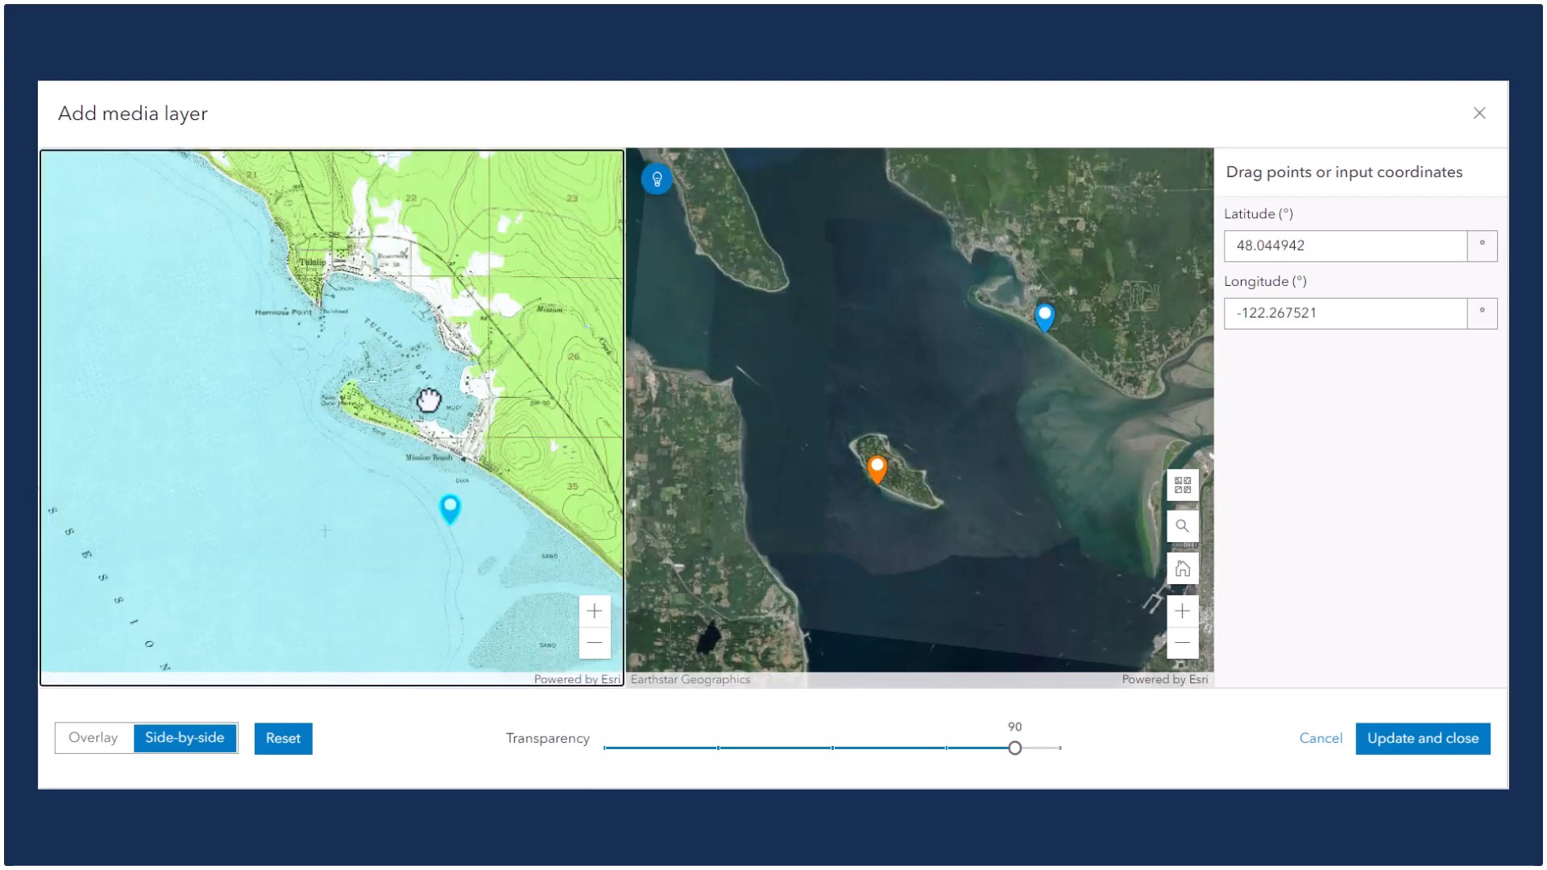
{"action": "left_click_drag", "start_coordinate": [483, 632], "coordinate": [514, 522]}
{"action": "scroll", "coordinate": [514, 522], "scroll_direction": "up", "scroll_amount": 5}
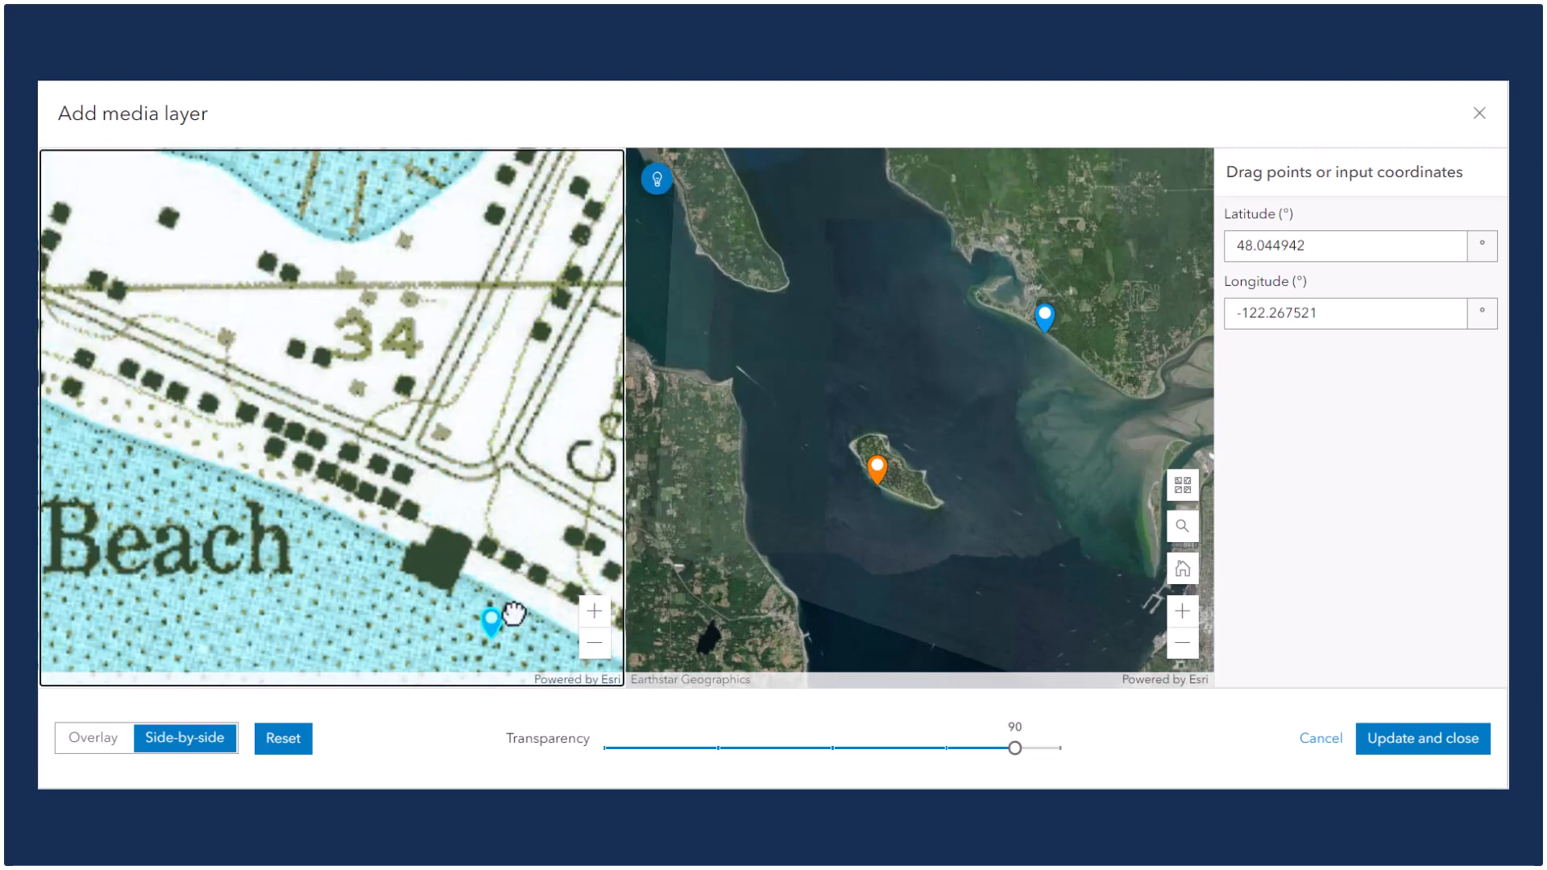
{"action": "left_click_drag", "start_coordinate": [493, 622], "coordinate": [513, 449]}
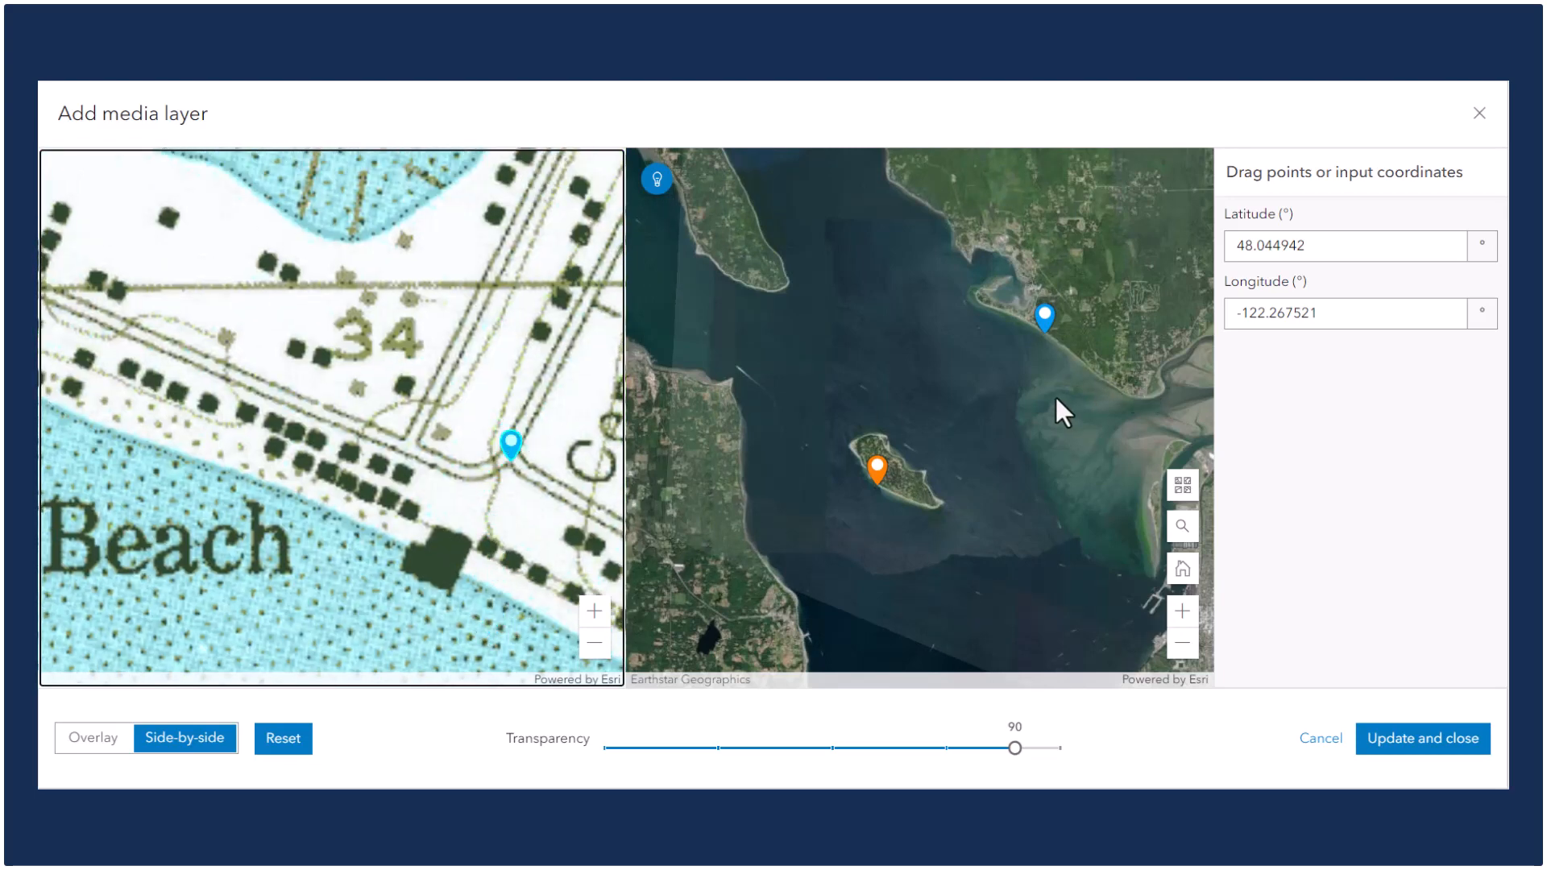
Move the map's lower-right control point onto the matching Mission Beach road junction and apply the placement.
{"action": "left_click_drag", "start_coordinate": [1041, 320], "coordinate": [1041, 317]}
{"action": "scroll", "coordinate": [1035, 314], "scroll_direction": "up", "scroll_amount": 2}
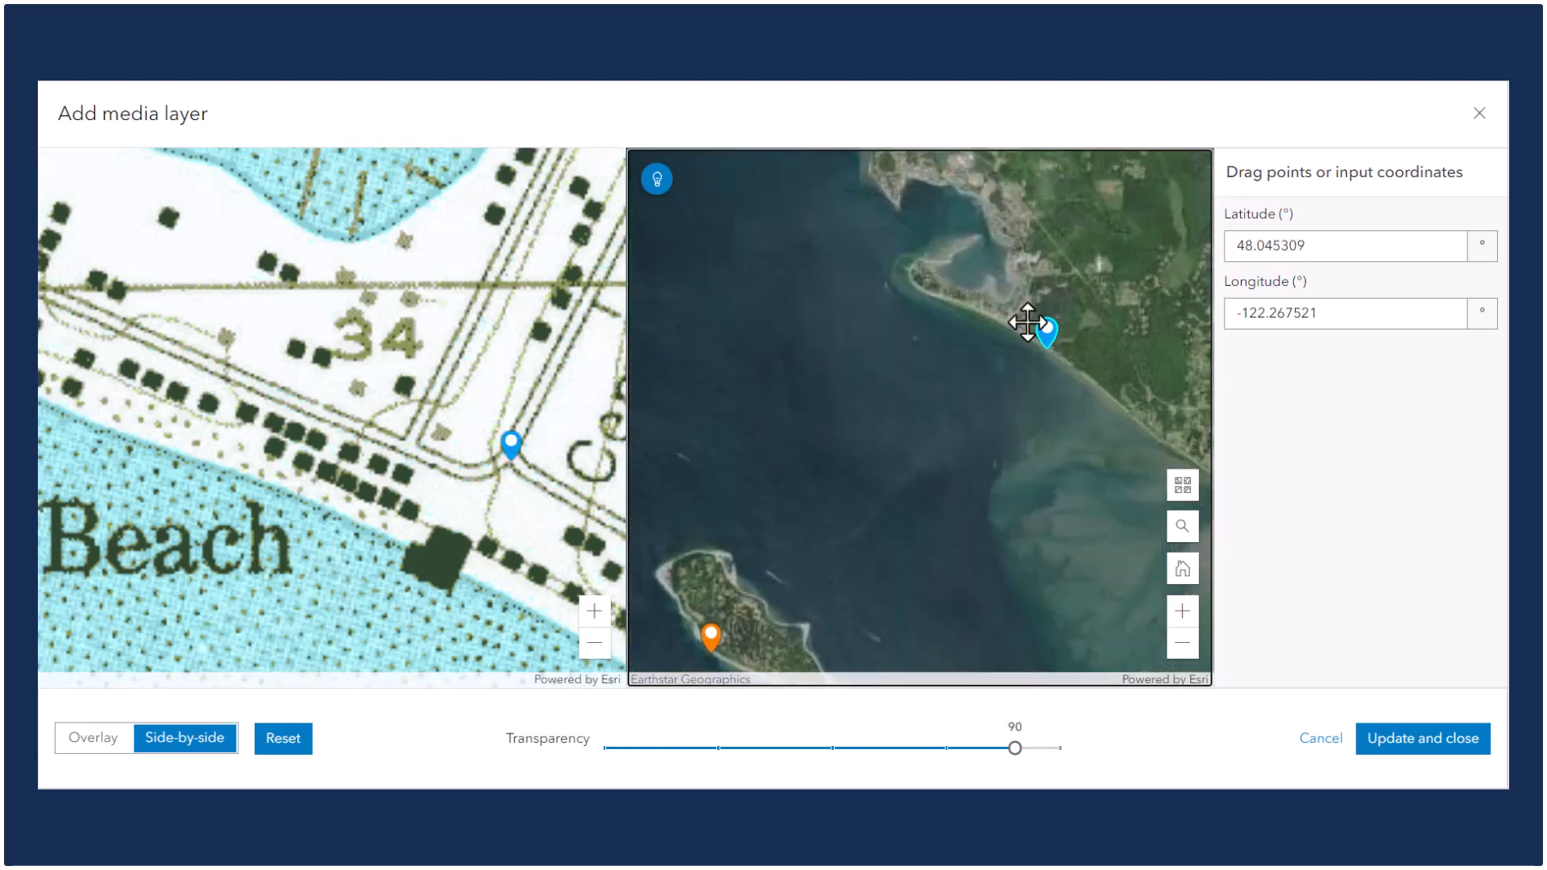
{"action": "scroll", "coordinate": [1017, 323], "scroll_direction": "up", "scroll_amount": 2}
{"action": "scroll", "coordinate": [1009, 334], "scroll_direction": "up", "scroll_amount": 2}
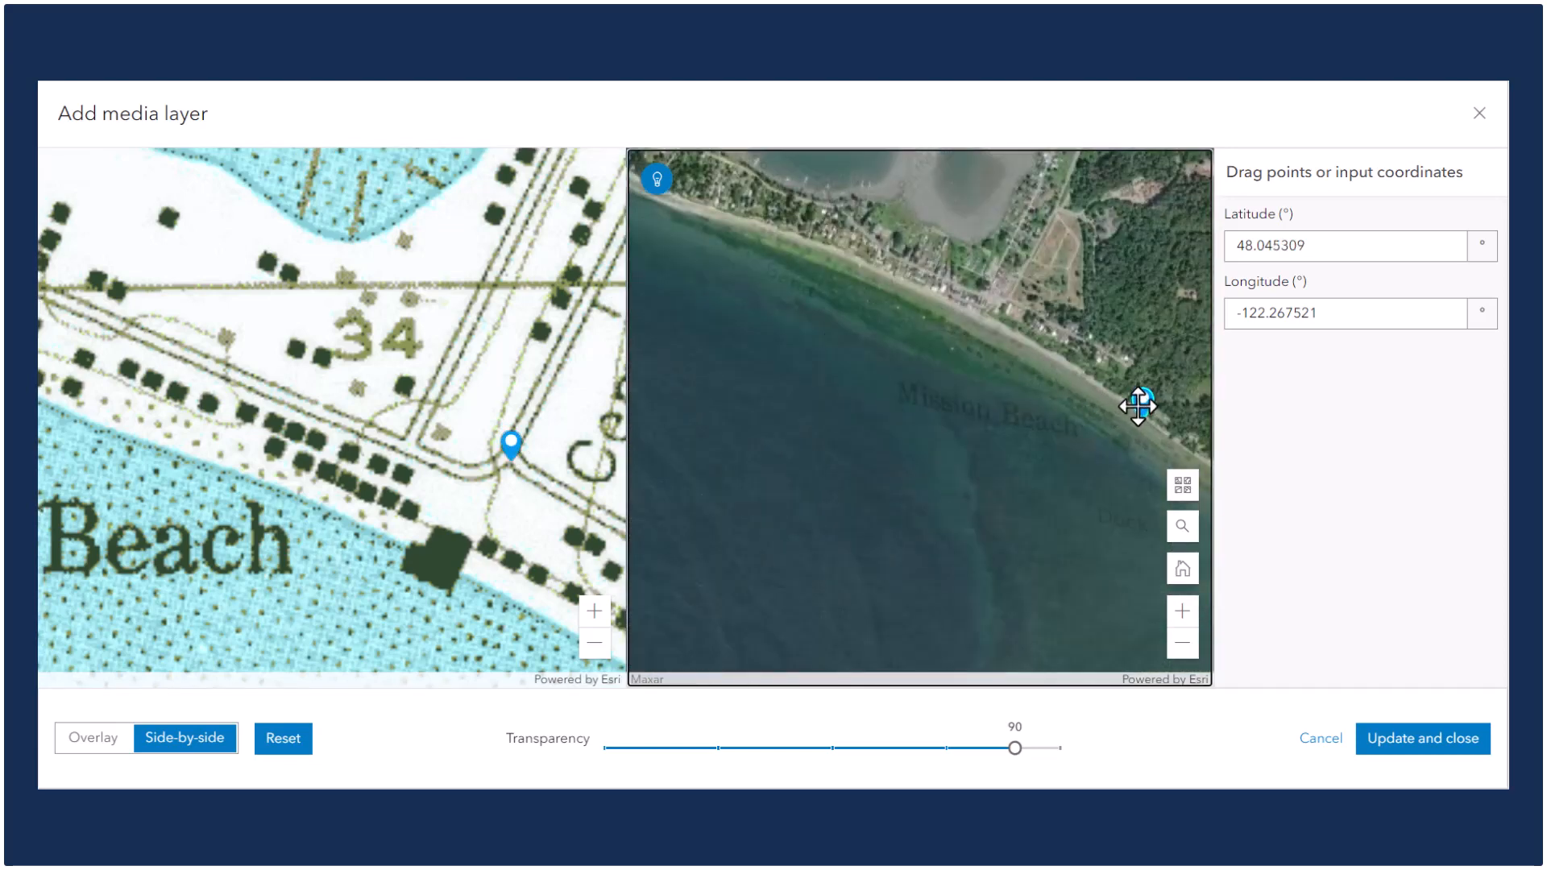
{"action": "left_click_drag", "start_coordinate": [1143, 404], "coordinate": [1055, 374]}
{"action": "scroll", "coordinate": [1012, 328], "scroll_direction": "up", "scroll_amount": 2}
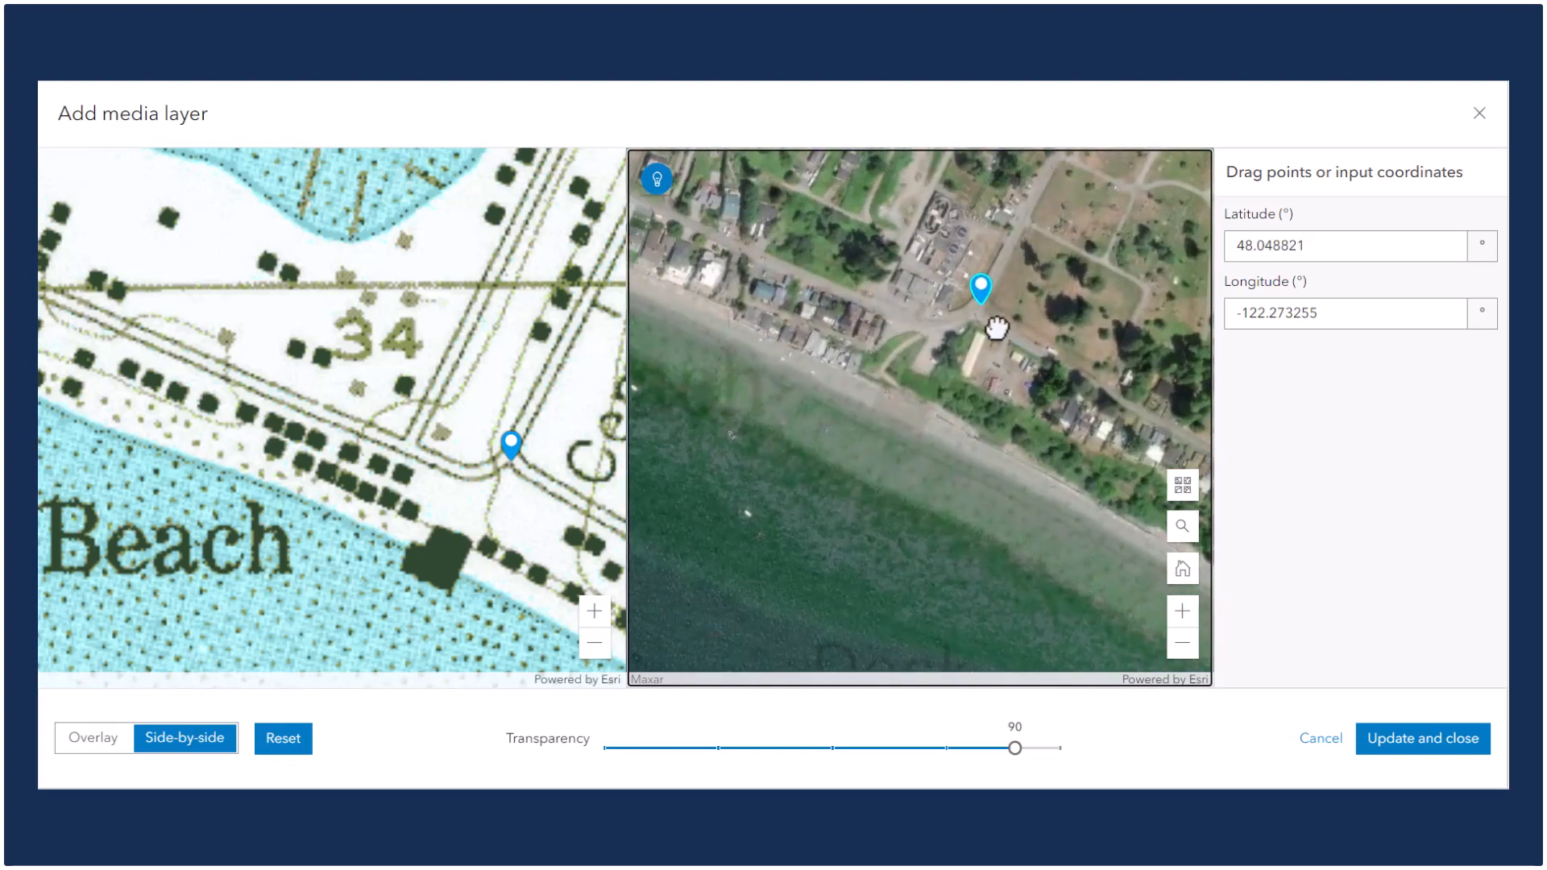
{"action": "left_click_drag", "start_coordinate": [979, 295], "coordinate": [979, 303]}
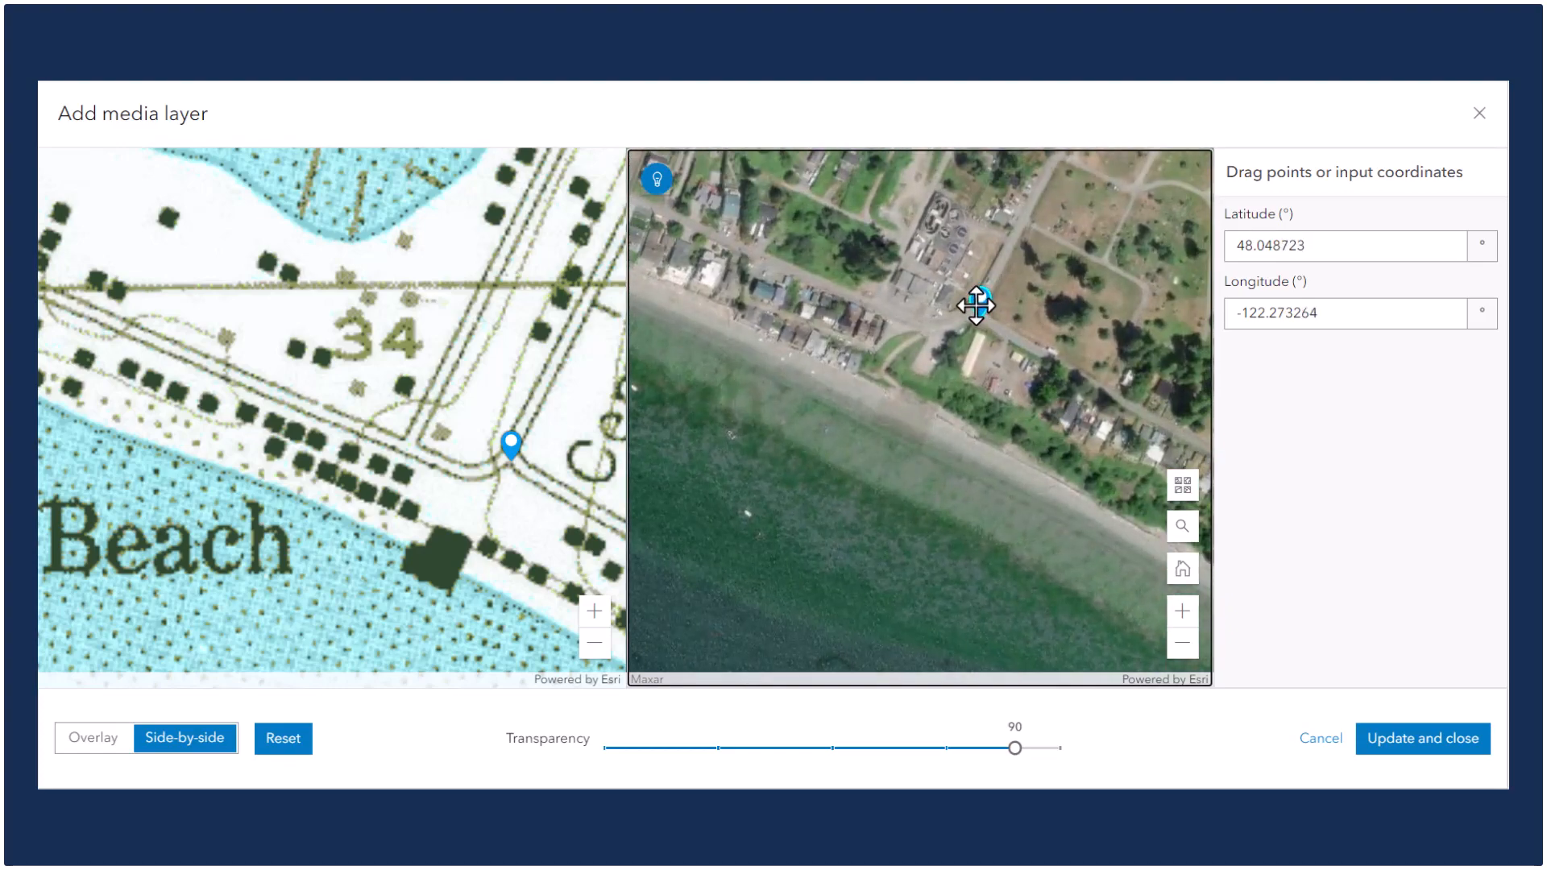
{"action": "left_click", "coordinate": [1438, 748]}
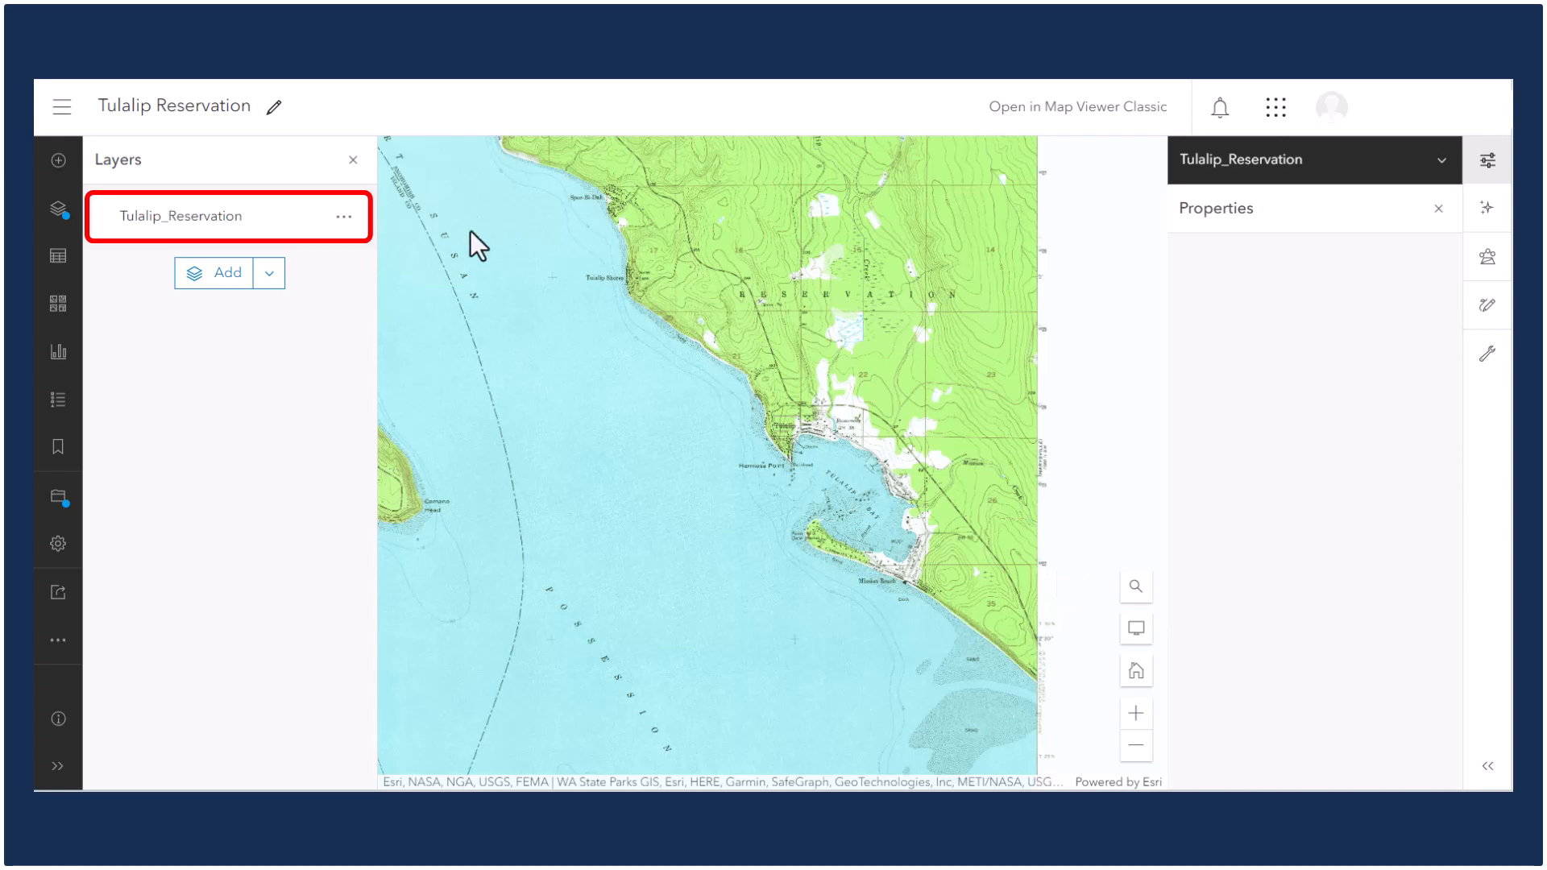
Set the Tulalip_Reservation layer's blending to Multiply and its transparency to 25%.
{"action": "left_click", "coordinate": [225, 227]}
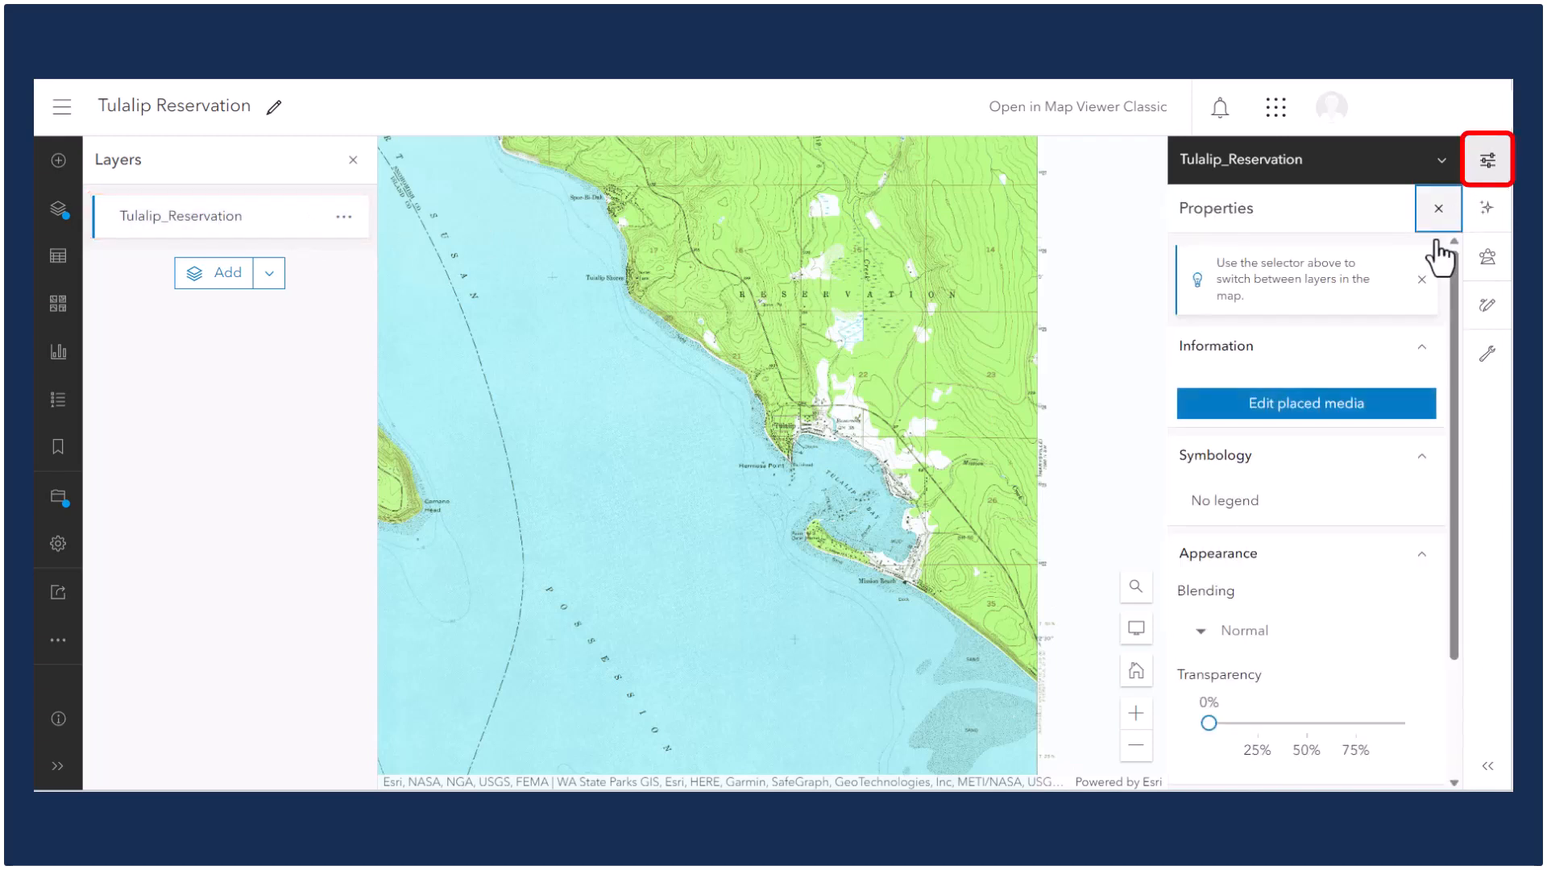
{"action": "scroll", "coordinate": [1345, 373], "scroll_direction": "down", "scroll_amount": 1}
{"action": "scroll", "coordinate": [1345, 373], "scroll_direction": "down", "scroll_amount": 1}
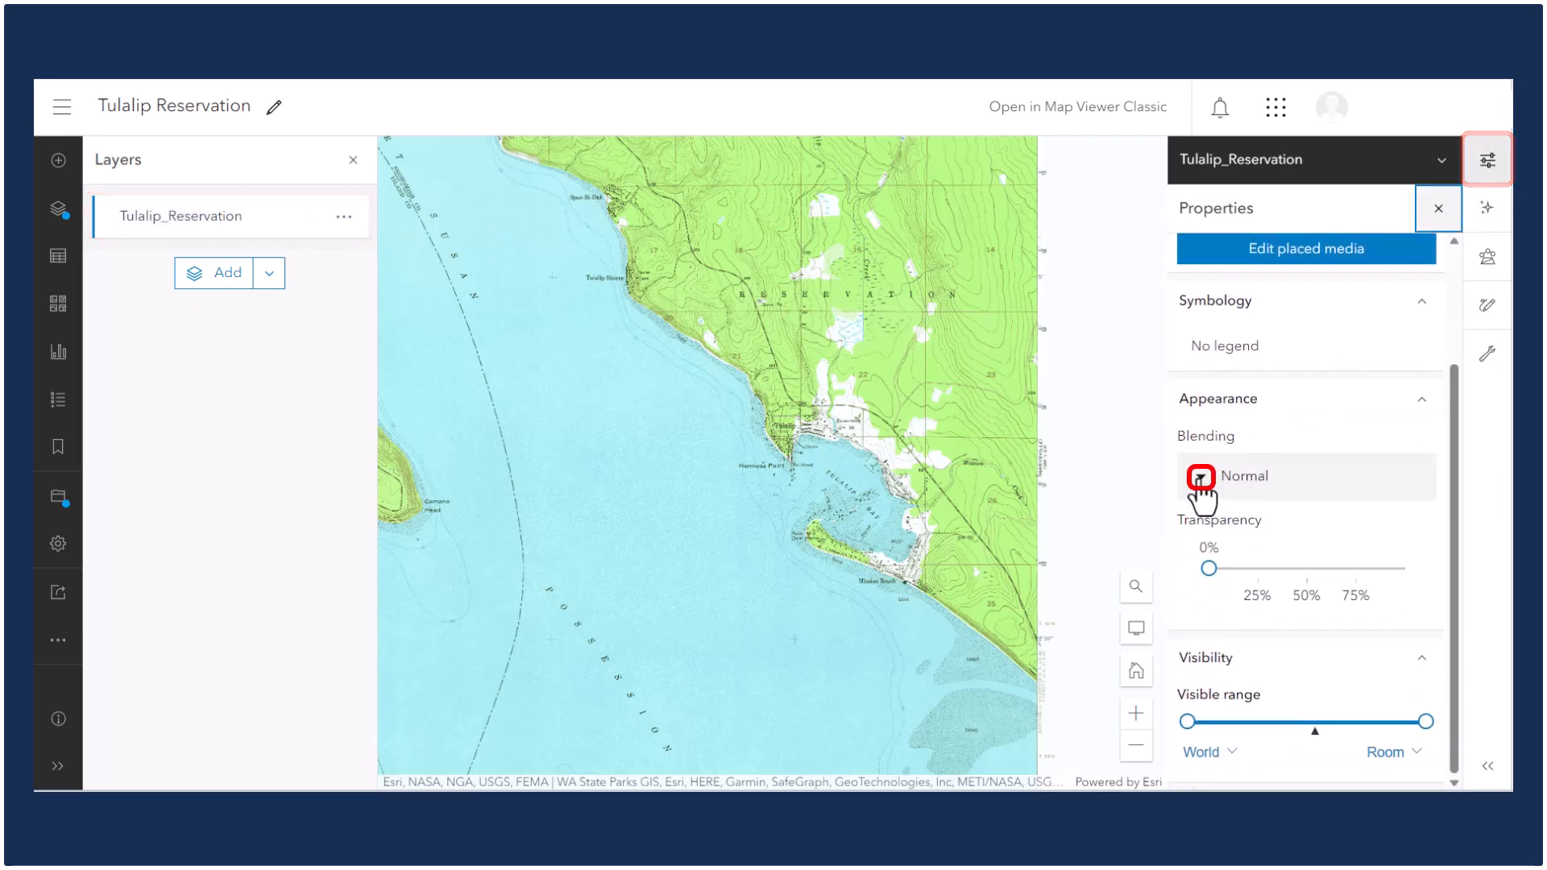
{"action": "left_click", "coordinate": [1245, 475]}
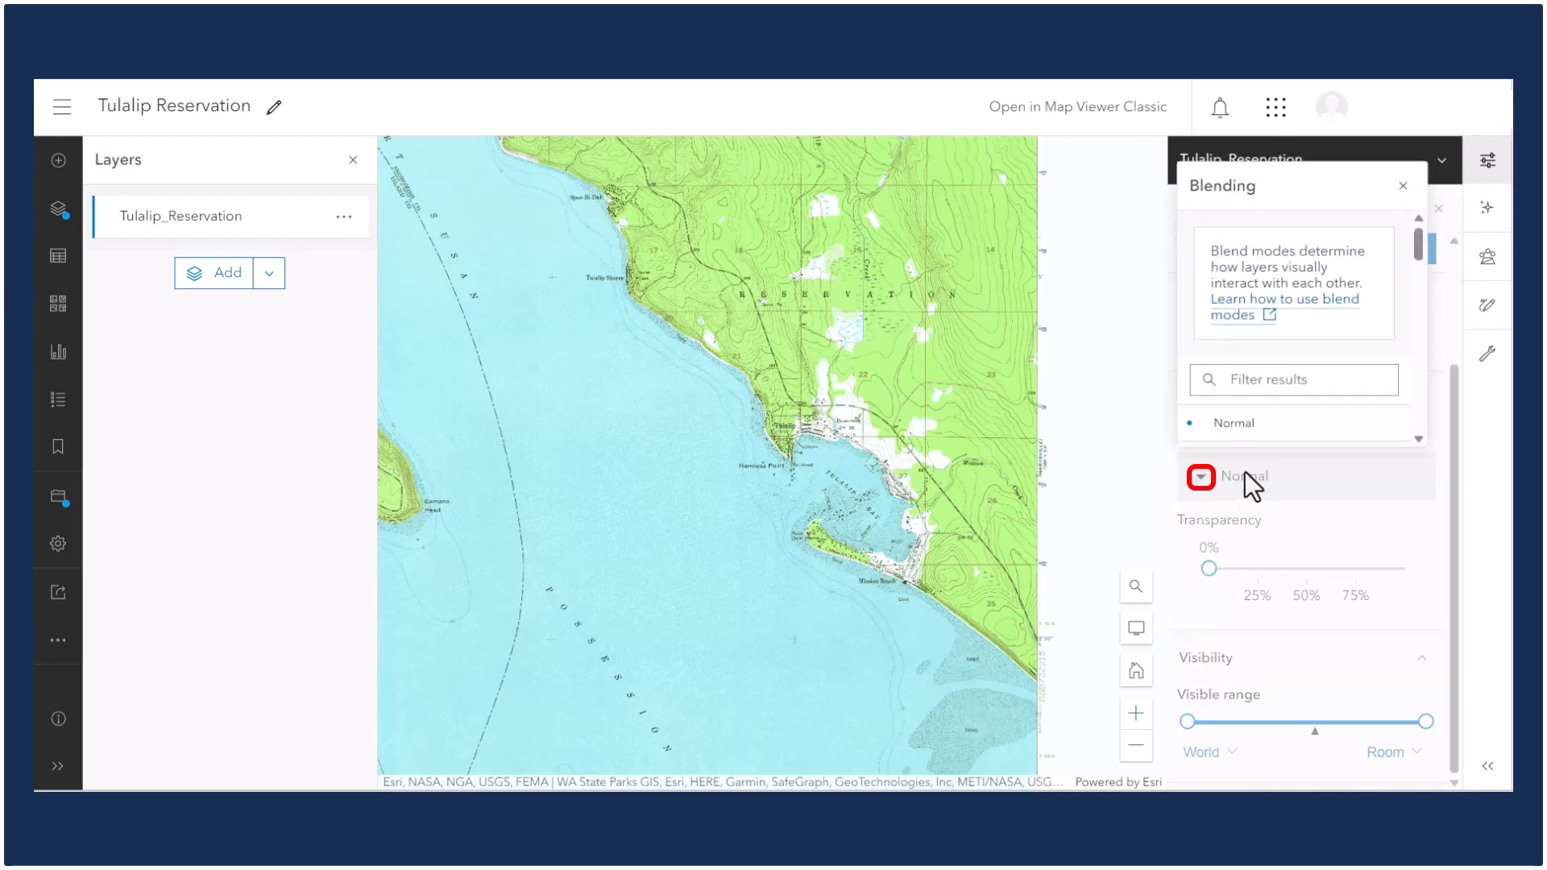
{"action": "left_click", "coordinate": [1282, 380]}
{"action": "scroll", "coordinate": [1281, 403], "scroll_direction": "down", "scroll_amount": 5}
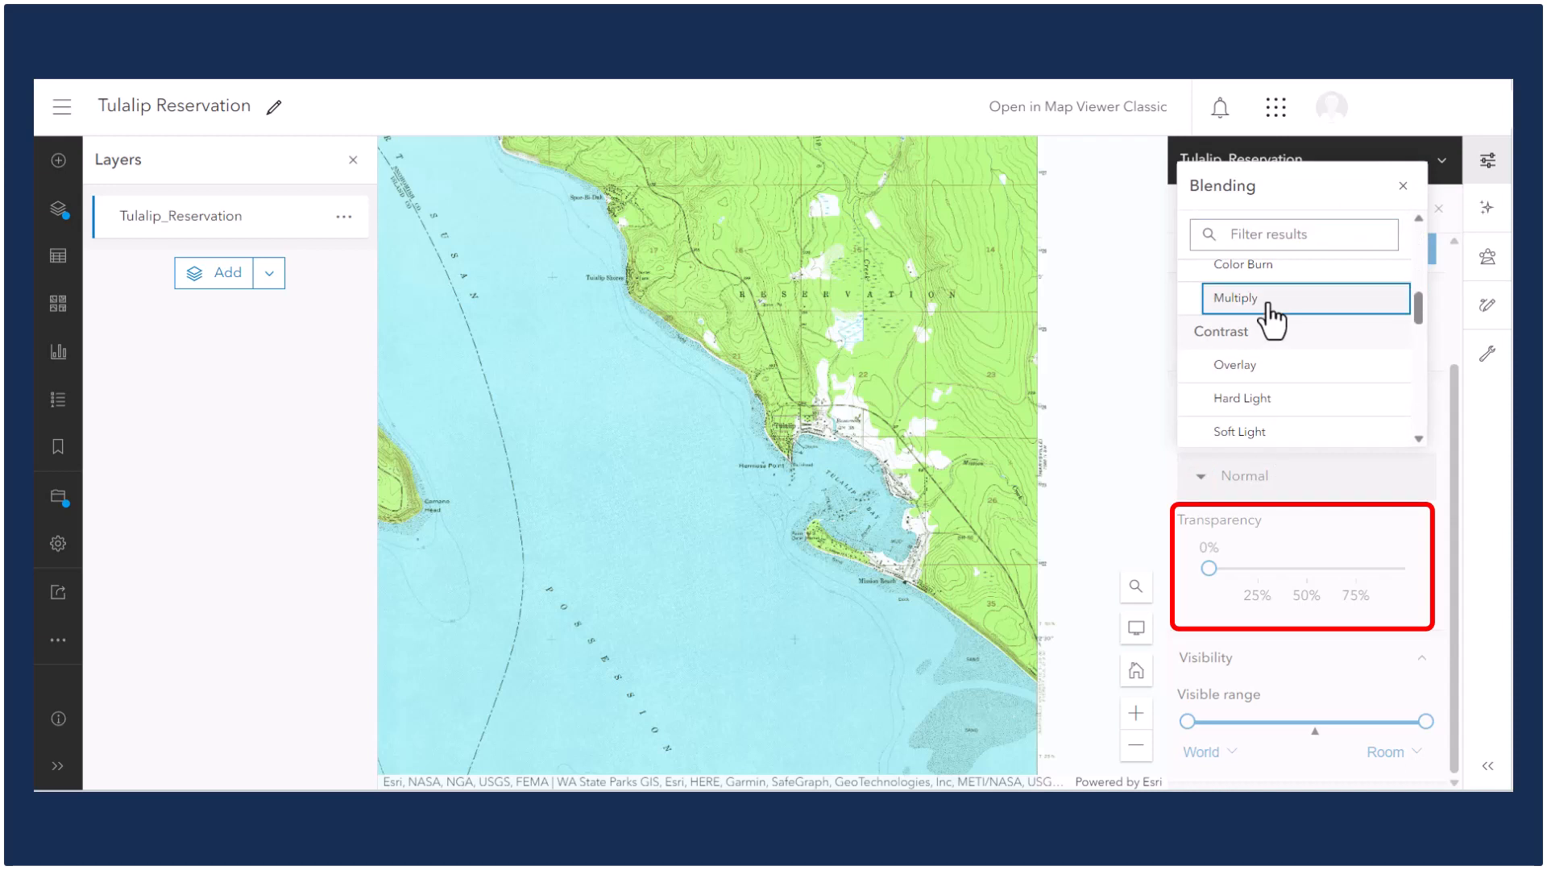
{"action": "left_click", "coordinate": [1263, 300]}
{"action": "left_click", "coordinate": [1403, 188]}
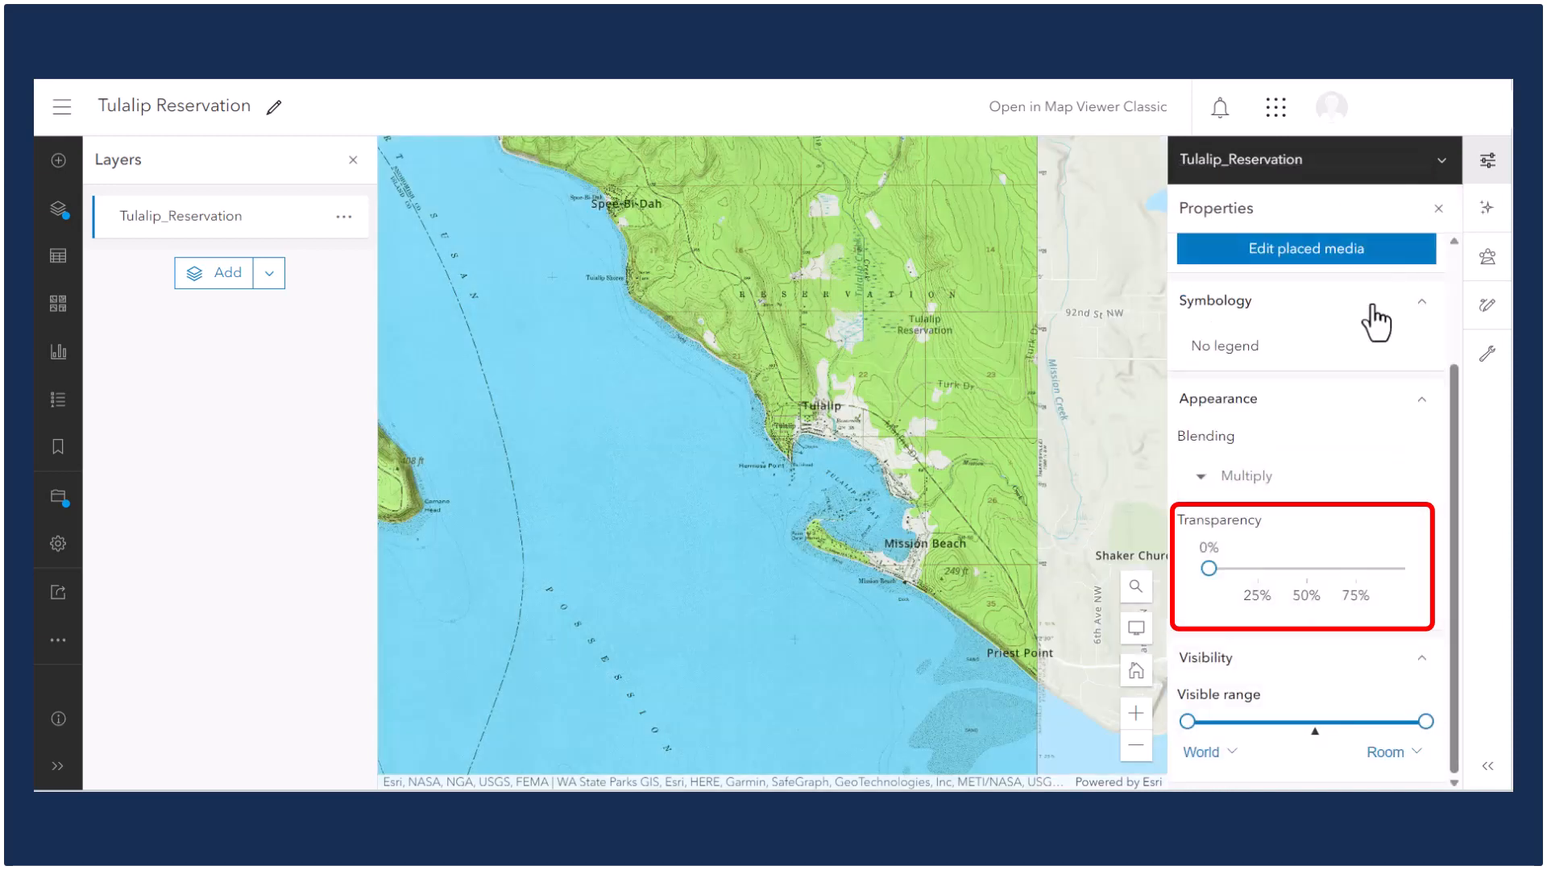
{"action": "left_click_drag", "start_coordinate": [1216, 573], "coordinate": [1259, 569]}
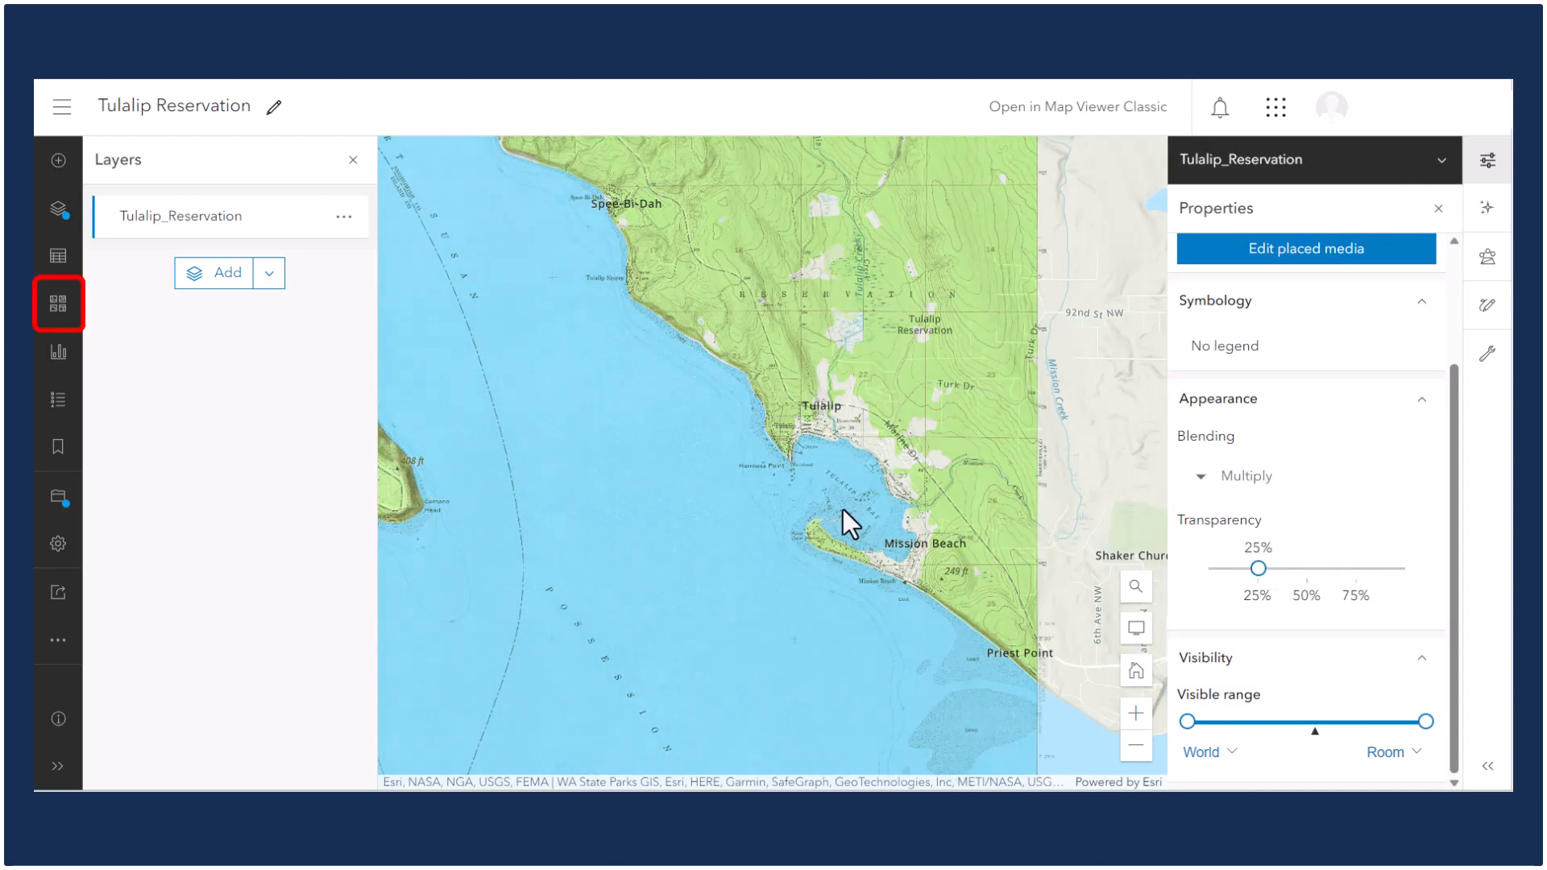
Change the web map's basemap to Terrain with Labels.
{"action": "left_click", "coordinate": [66, 305]}
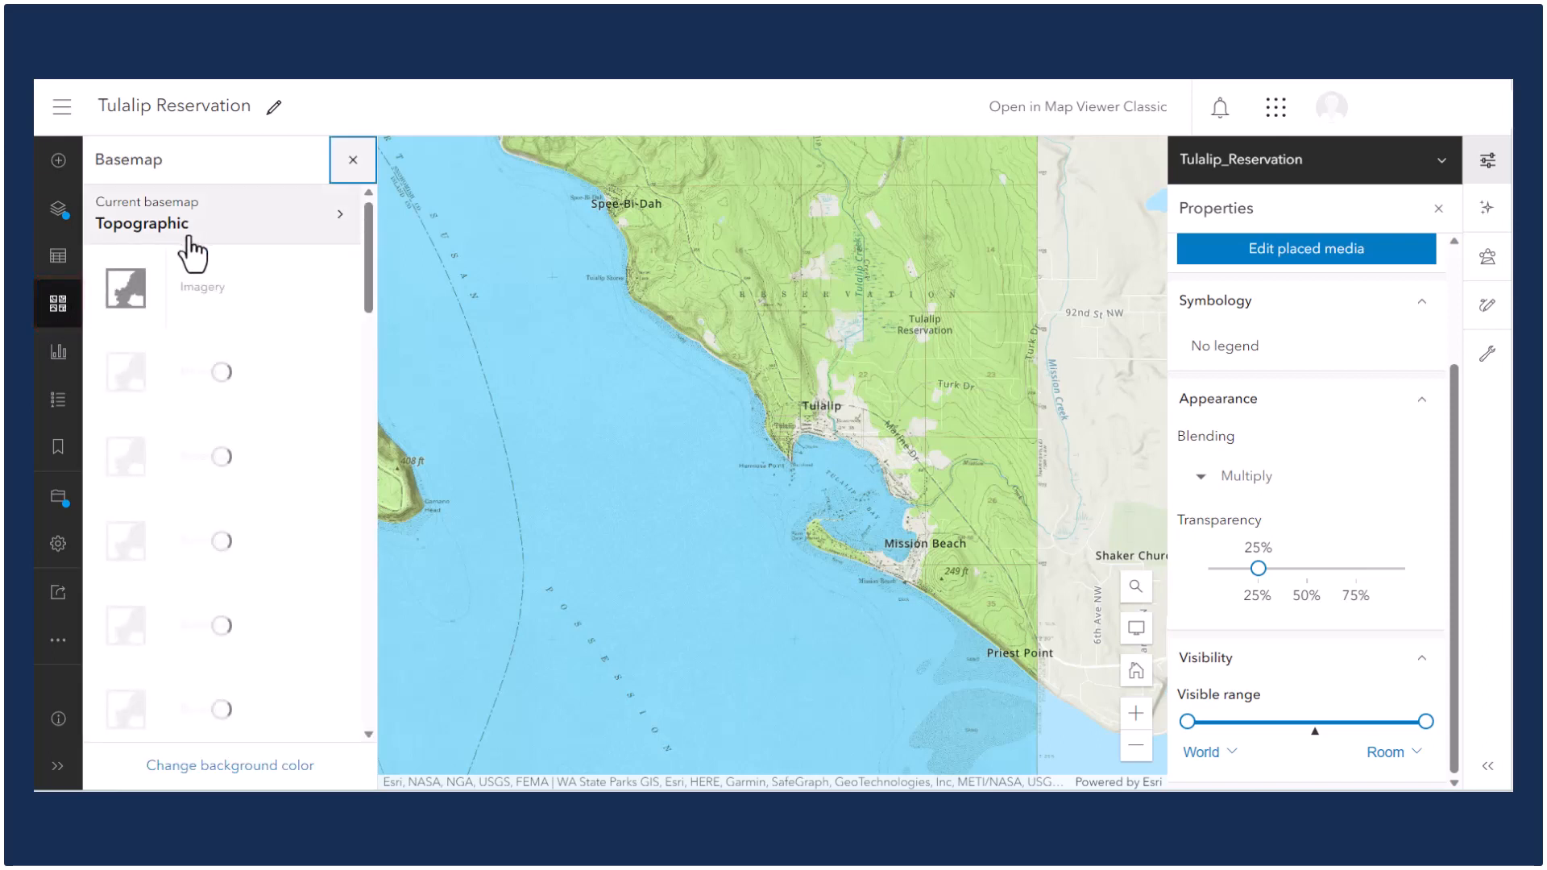
{"action": "scroll", "coordinate": [206, 298], "scroll_direction": "down", "scroll_amount": 4}
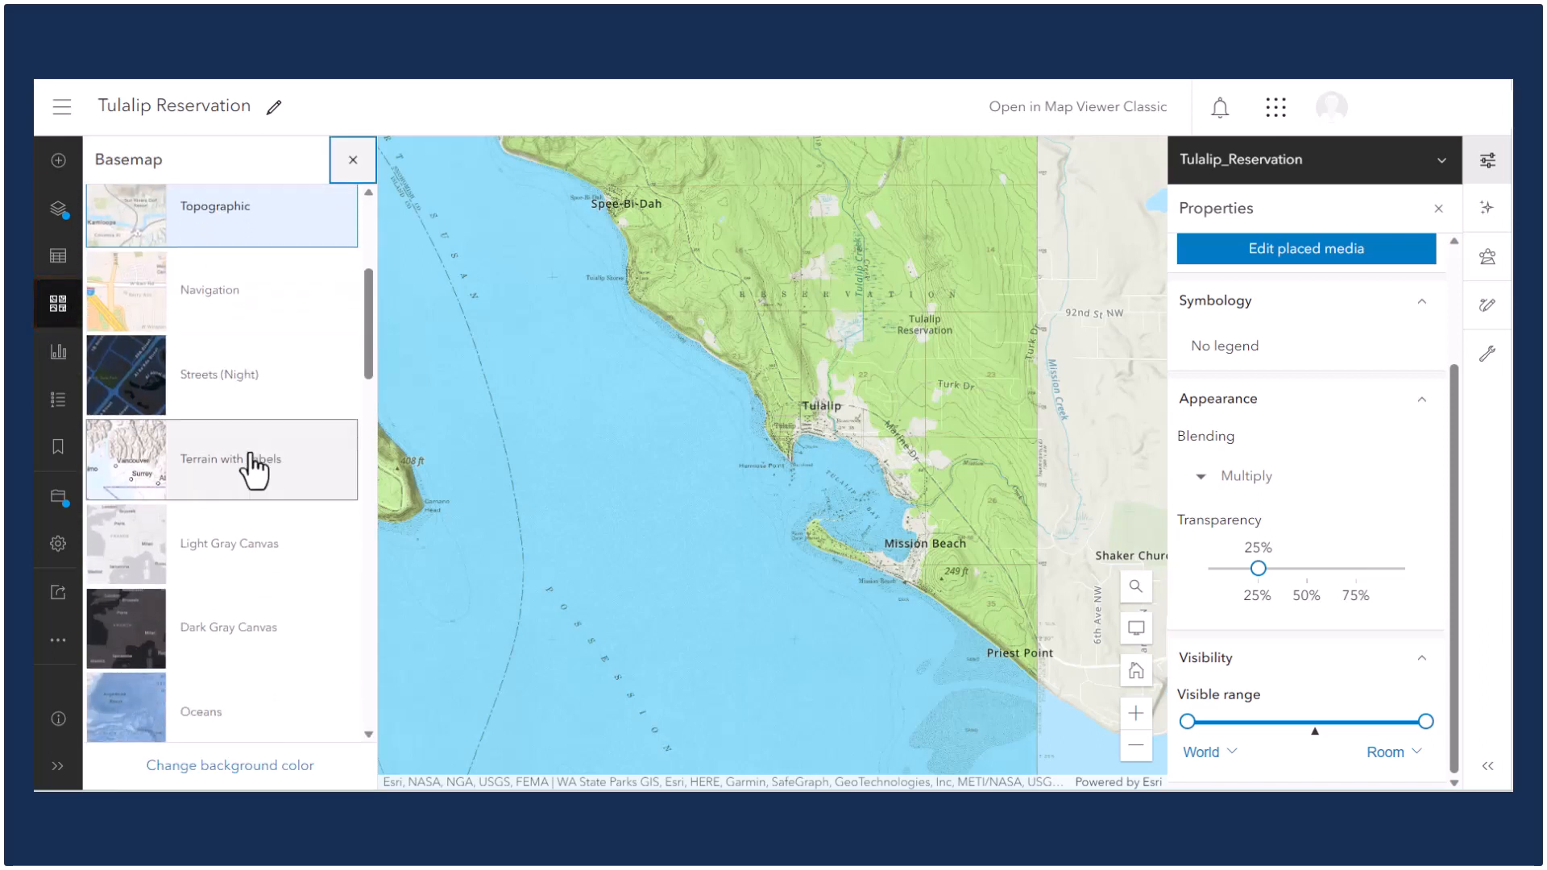
{"action": "left_click", "coordinate": [256, 467]}
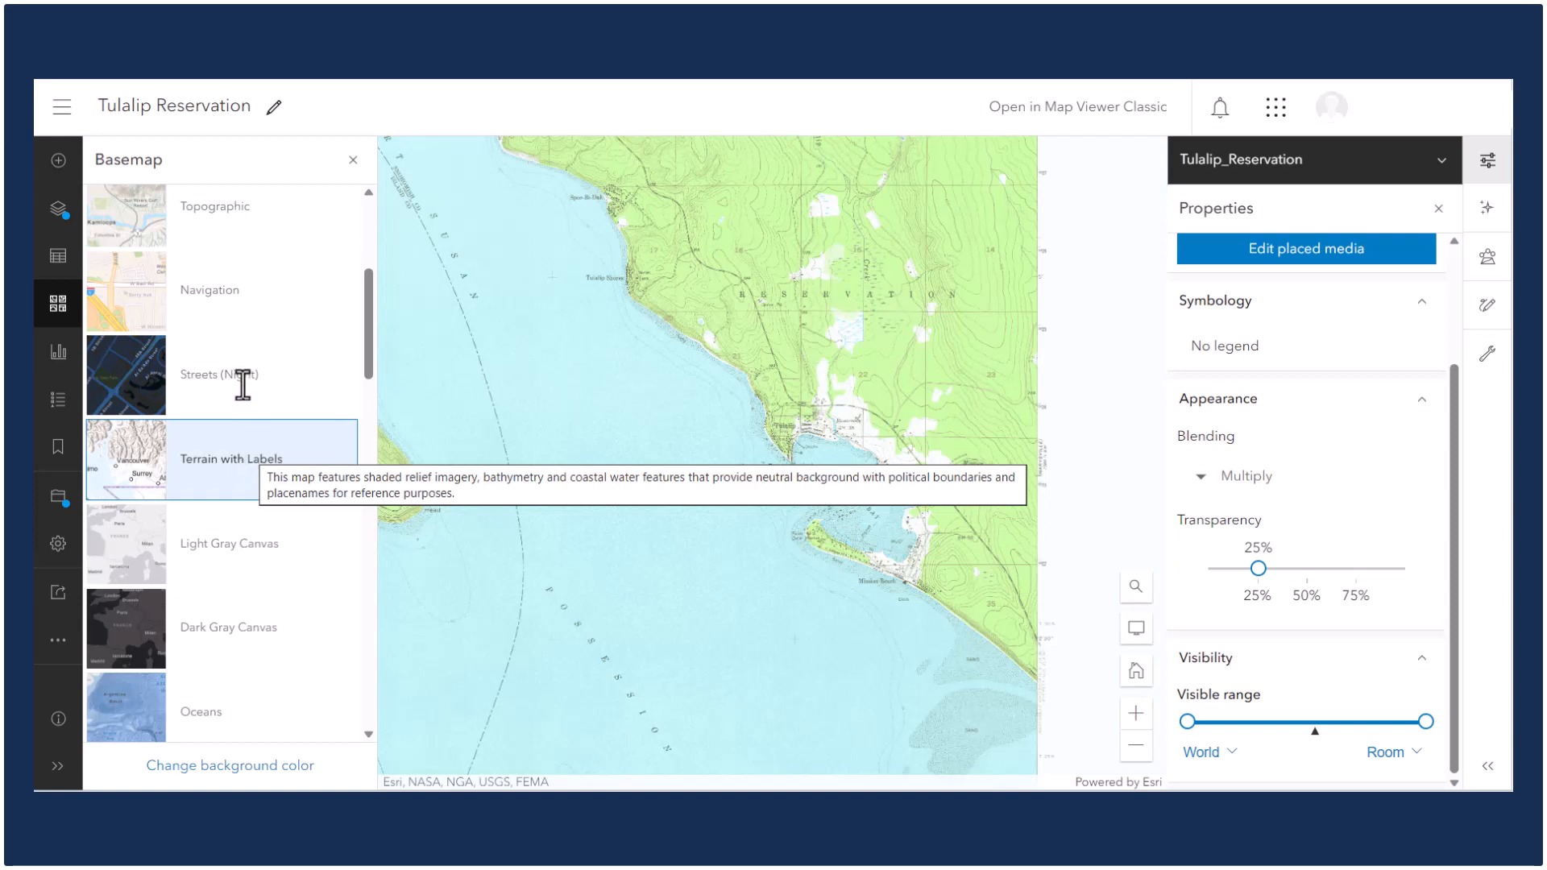
Open the Terrain with Labels basemap's layer list.
{"action": "scroll", "coordinate": [239, 379], "scroll_direction": "up", "scroll_amount": 3}
{"action": "scroll", "coordinate": [238, 380], "scroll_direction": "up", "scroll_amount": 1}
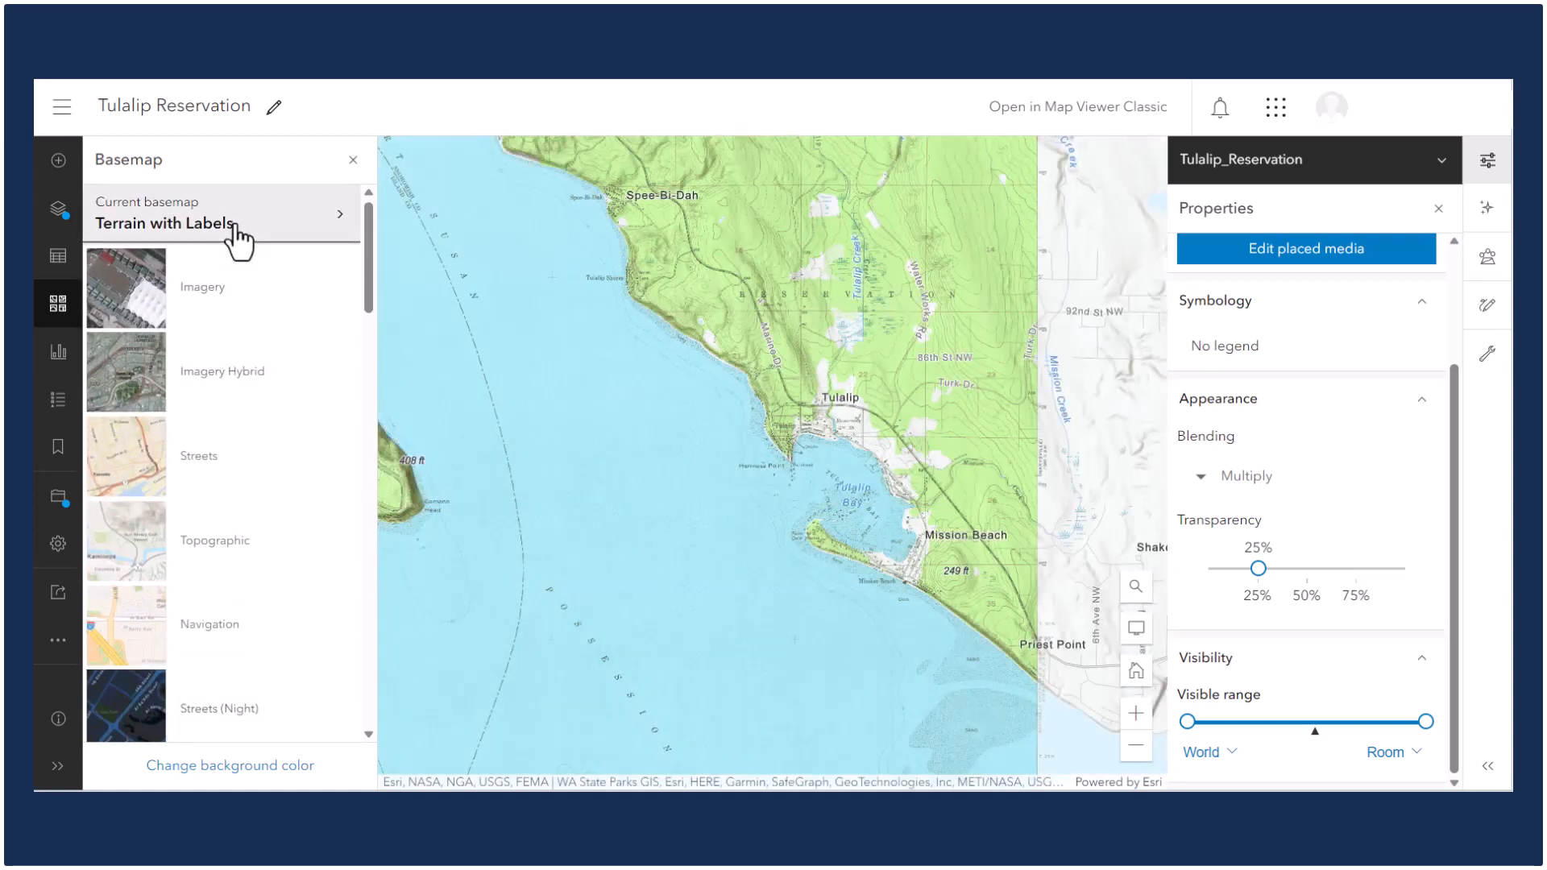
{"action": "left_click", "coordinate": [236, 229]}
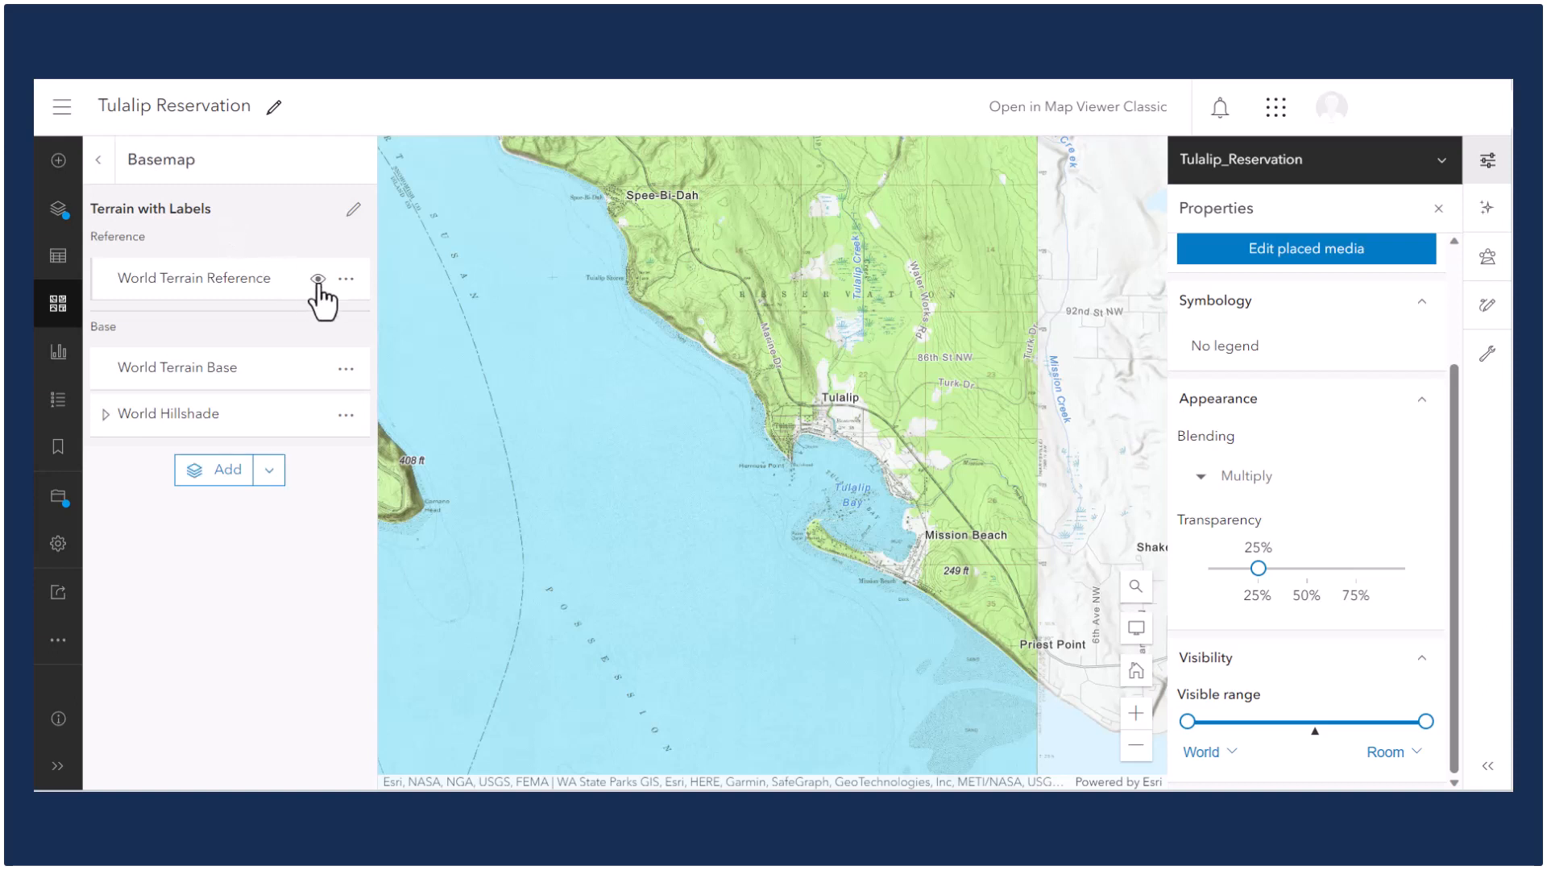
Hide the World Terrain Reference labels layer and close the basemap panel.
{"action": "left_click", "coordinate": [318, 282]}
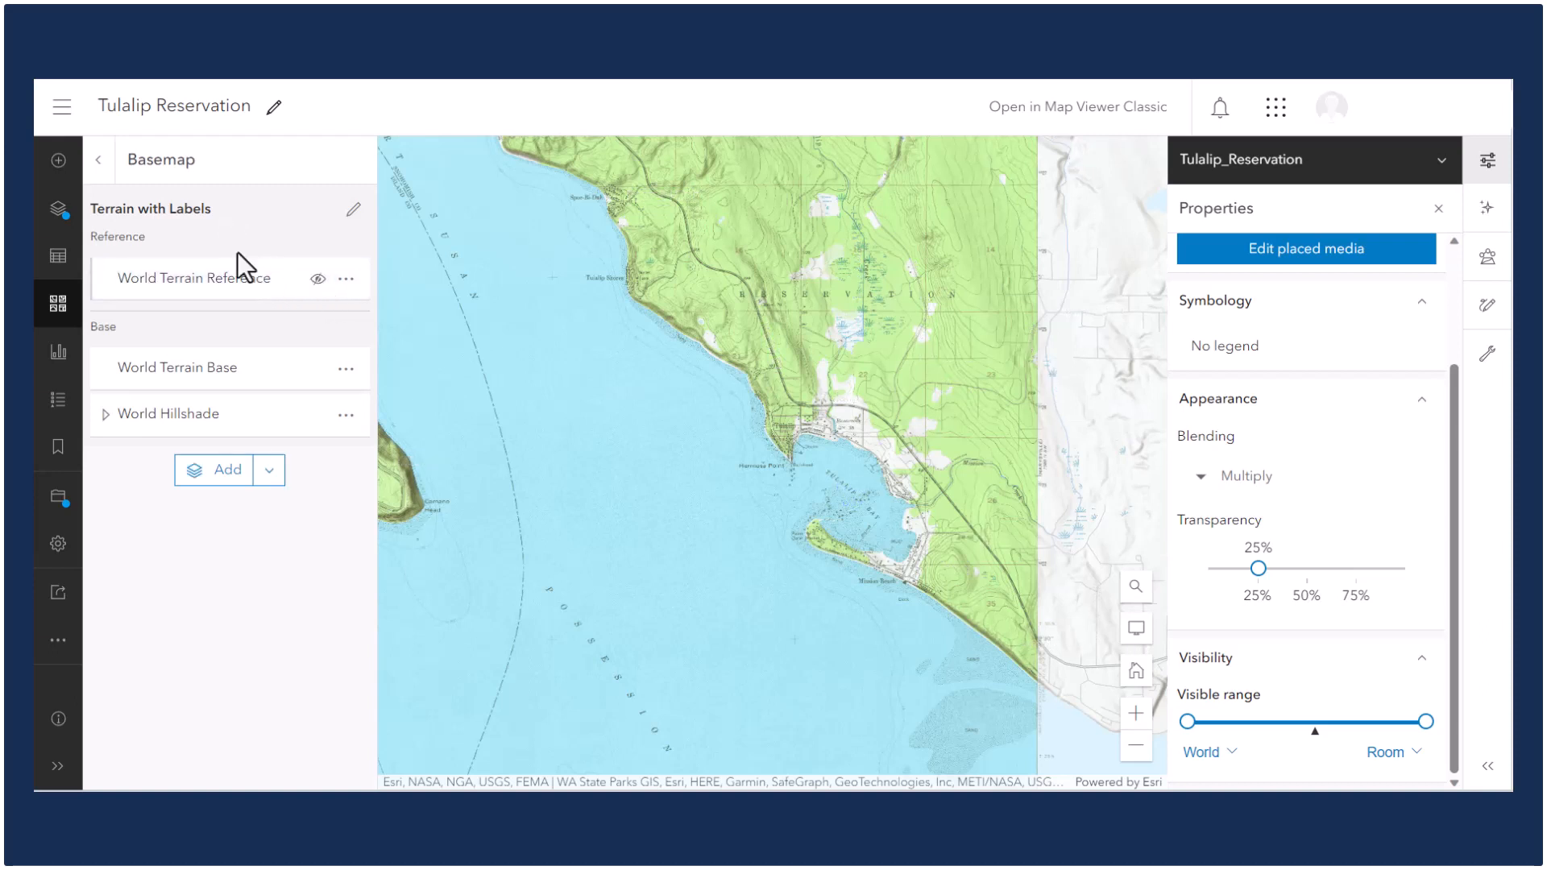
{"action": "left_click", "coordinate": [103, 161]}
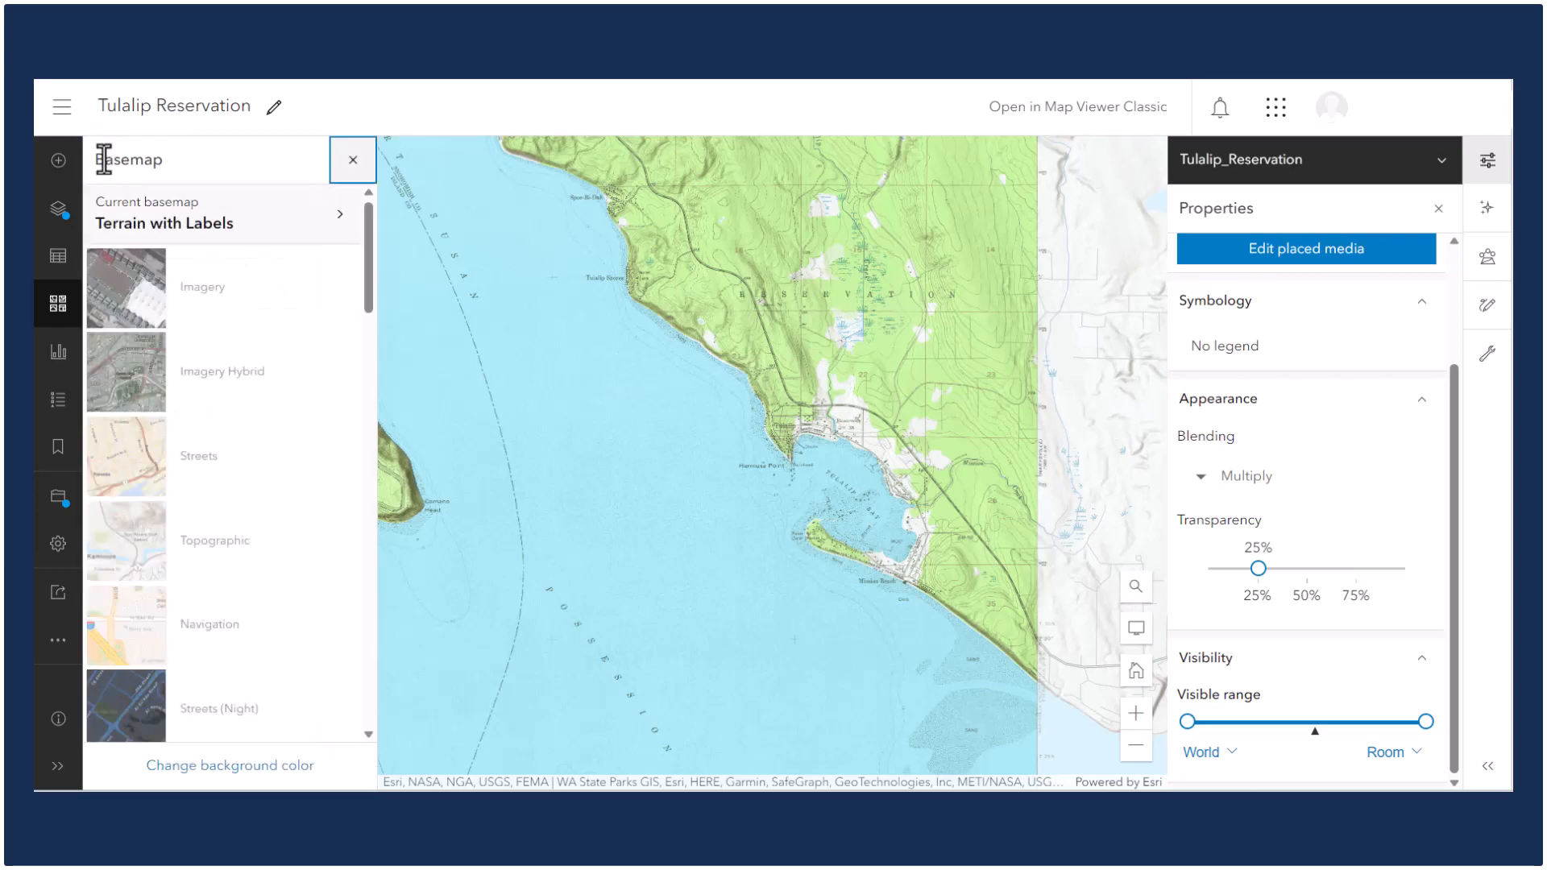
{"action": "left_click", "coordinate": [344, 161]}
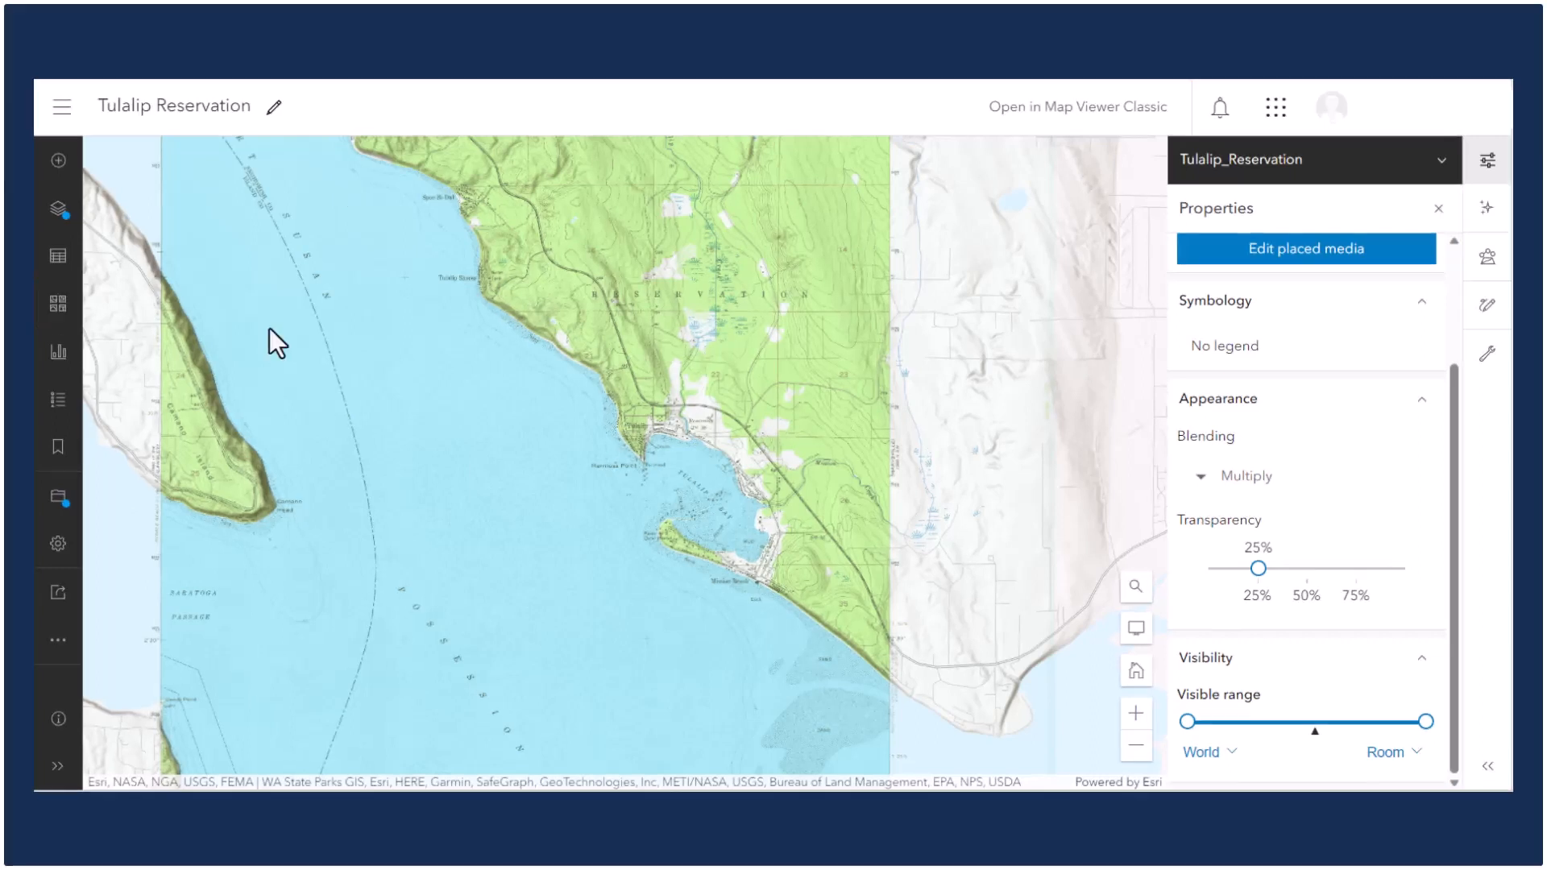
Search My organization layers for RDOF (Rural Digital Opportunity Fund) FCC Auction 904 and add the NBAM Org tile and feature layers.
{"action": "left_click", "coordinate": [61, 163]}
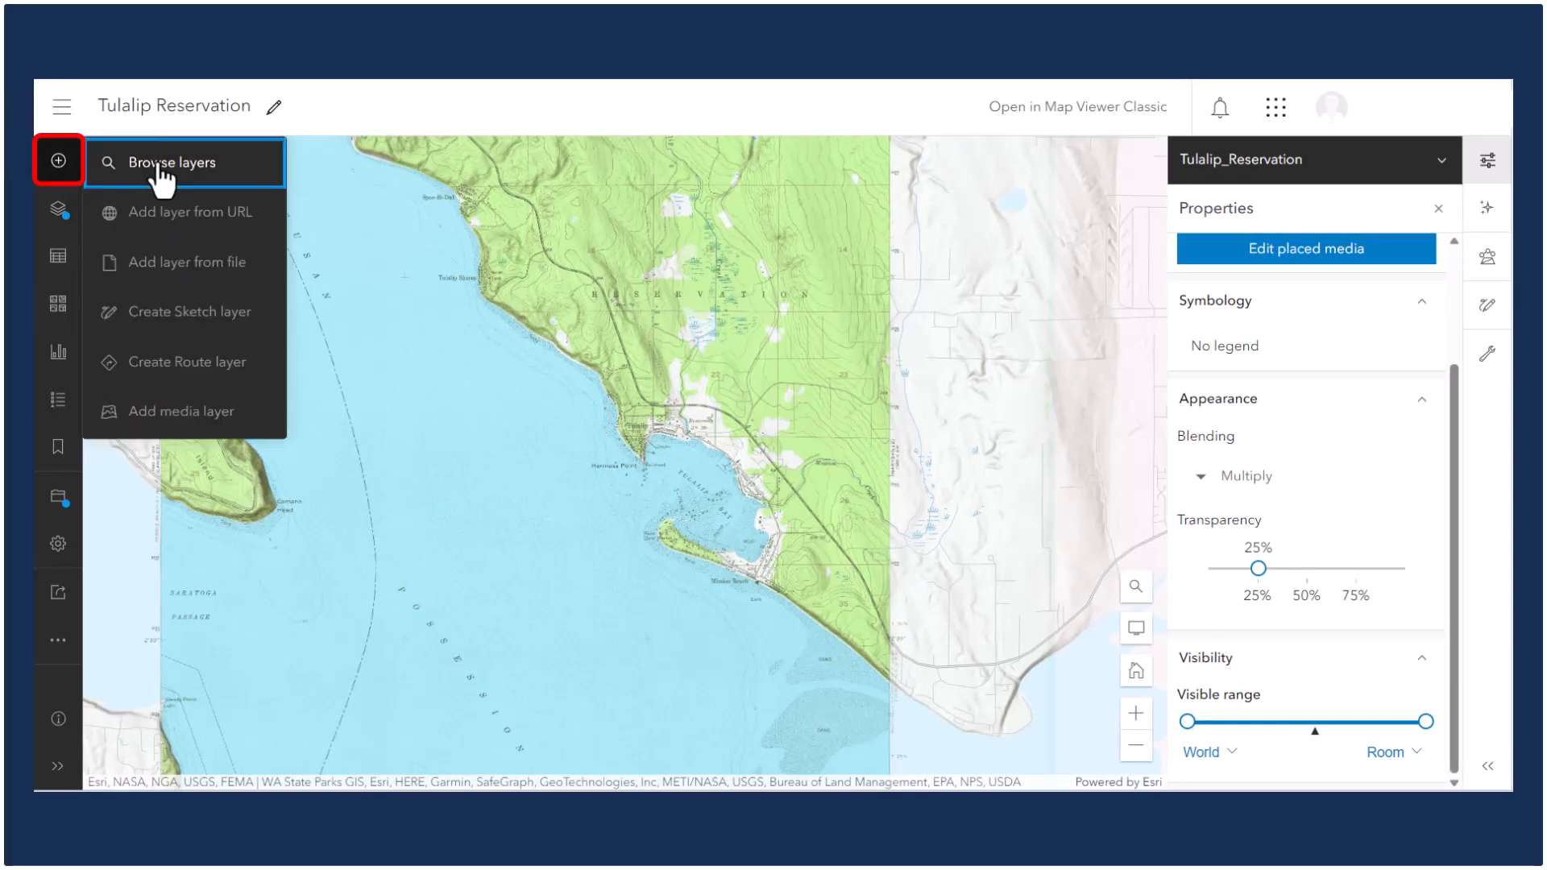
{"action": "left_click", "coordinate": [117, 165]}
{"action": "left_click", "coordinate": [235, 209]}
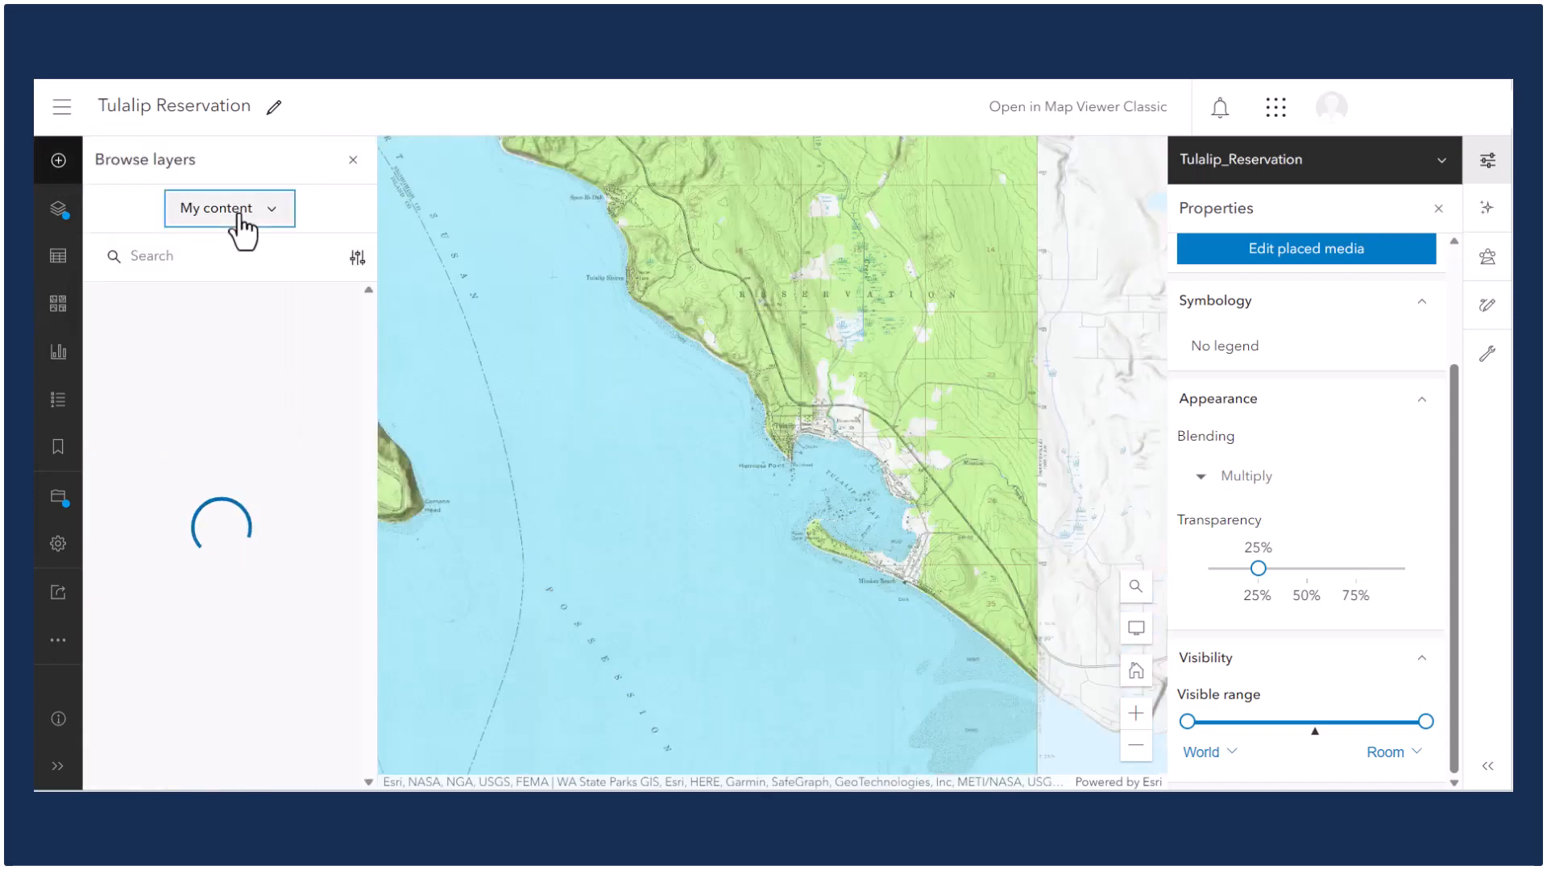
{"action": "left_click", "coordinate": [234, 362]}
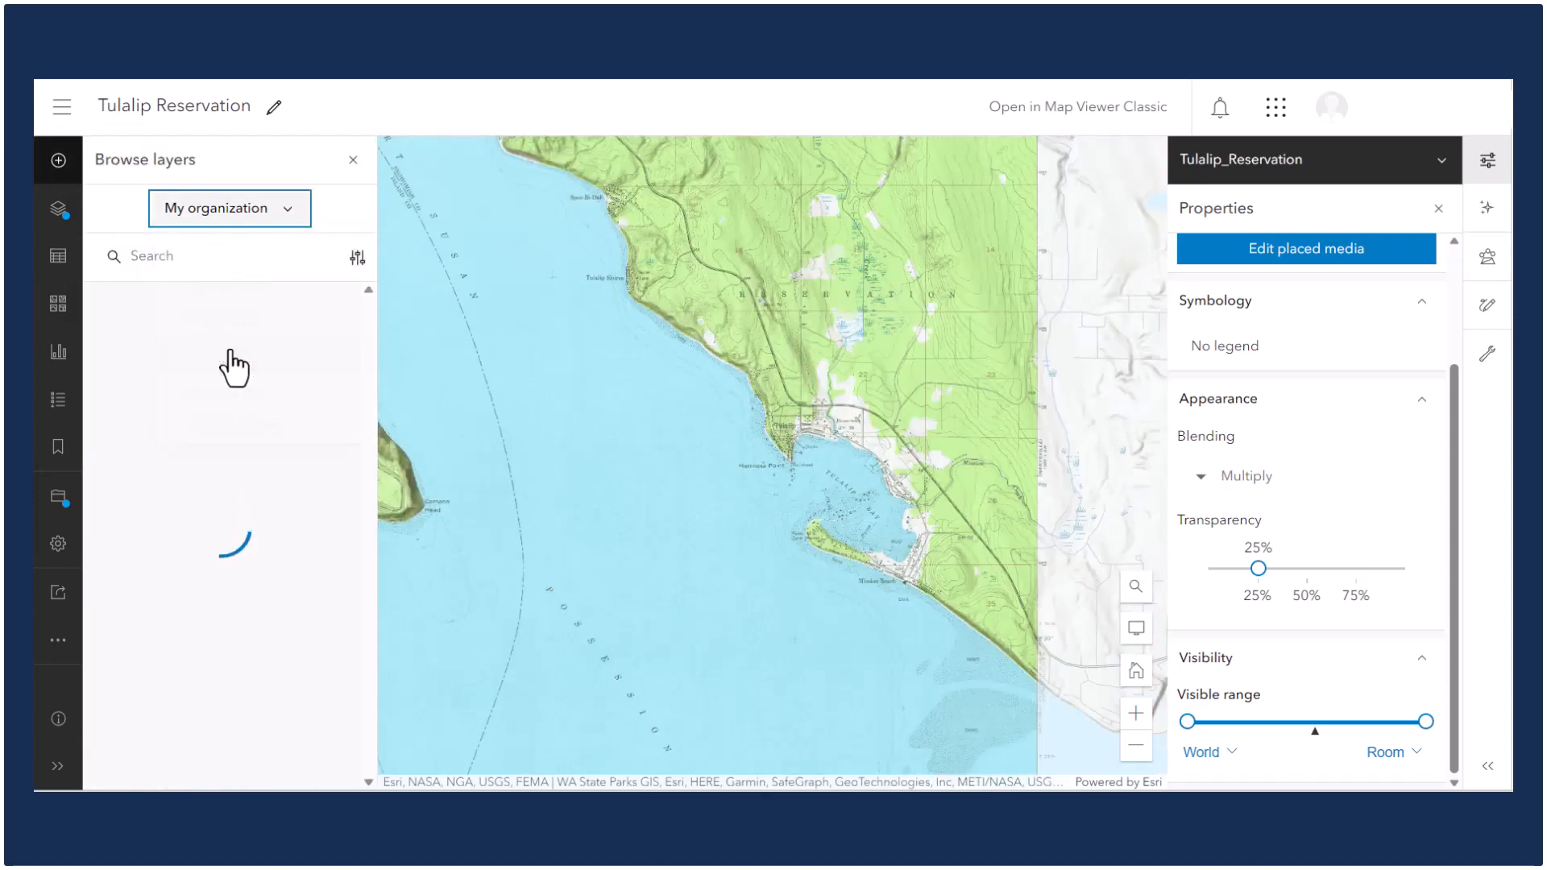
{"action": "left_click", "coordinate": [183, 258]}
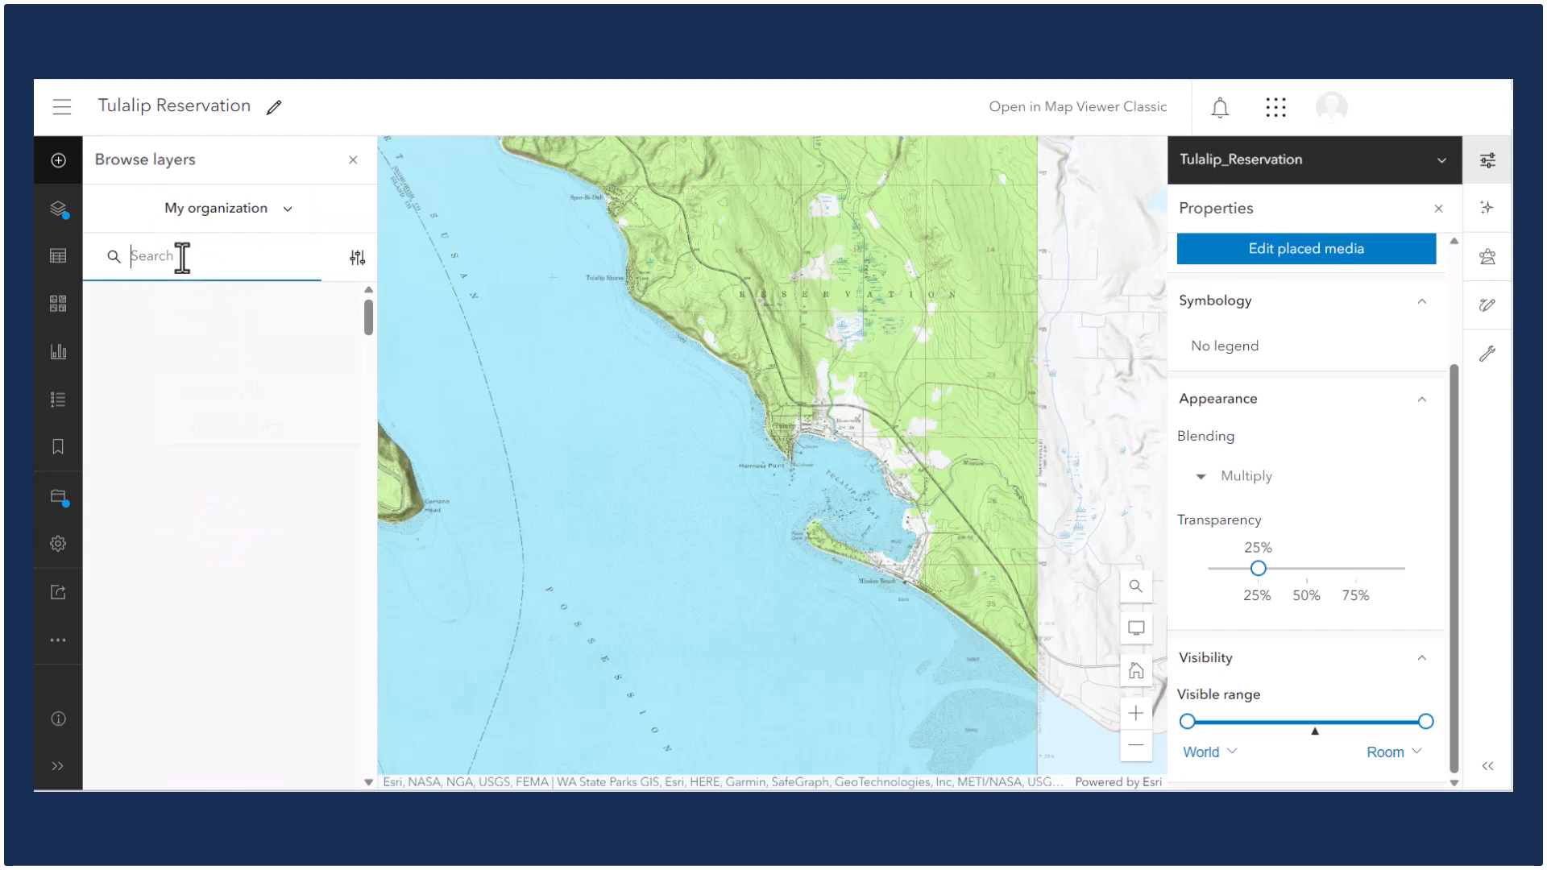
{"action": "key", "text": "ctrl+v"}
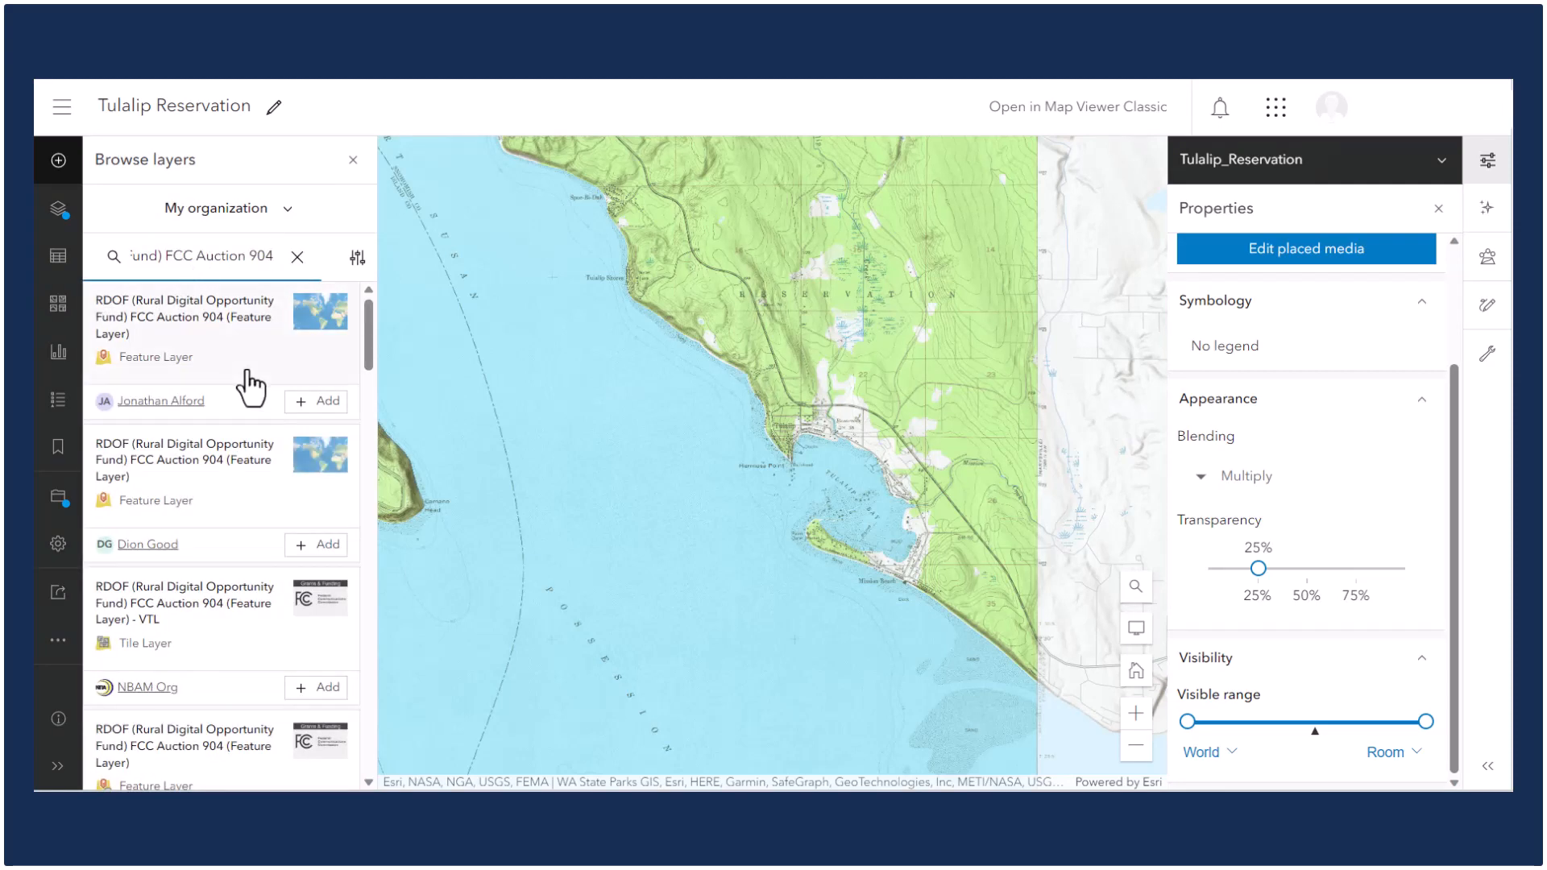
{"action": "scroll", "coordinate": [248, 382], "scroll_direction": "down", "scroll_amount": 3}
{"action": "left_click", "coordinate": [324, 537]}
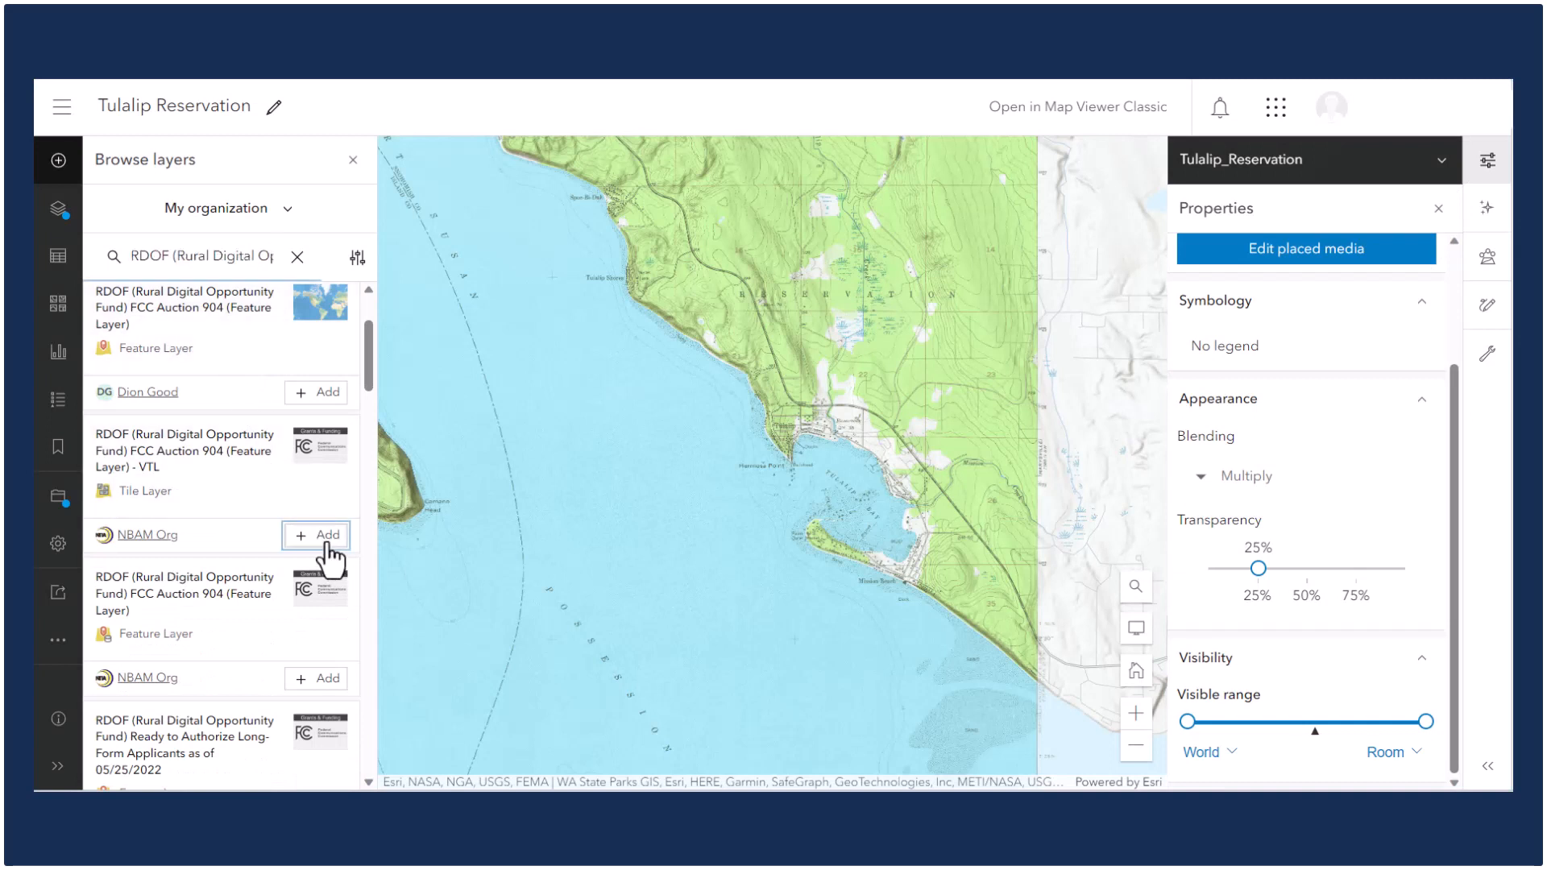
{"action": "left_click", "coordinate": [320, 681]}
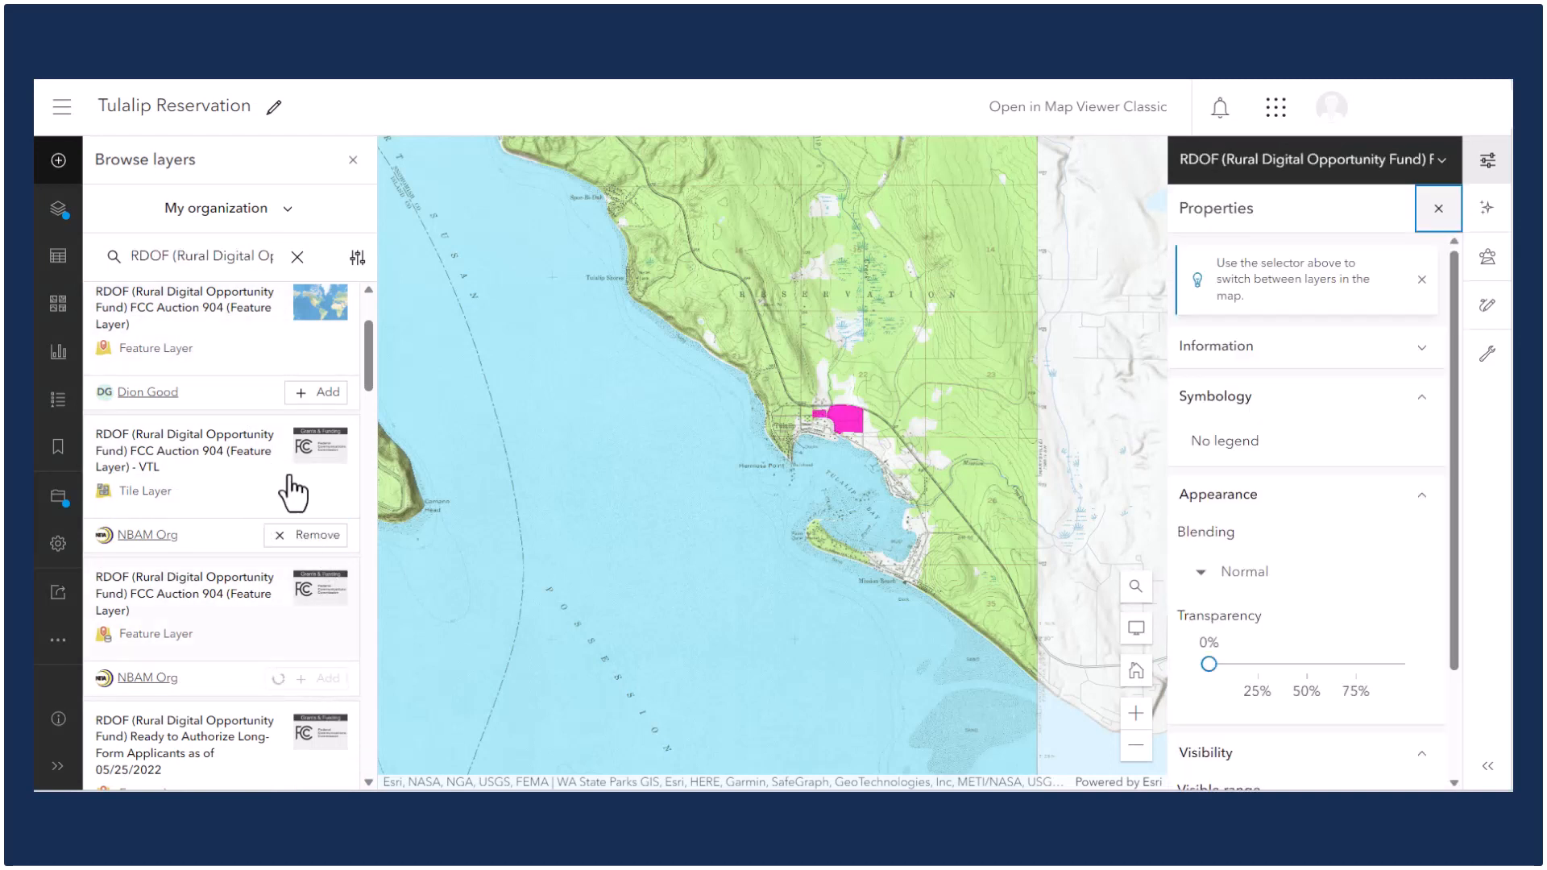
{"action": "left_click", "coordinate": [352, 161]}
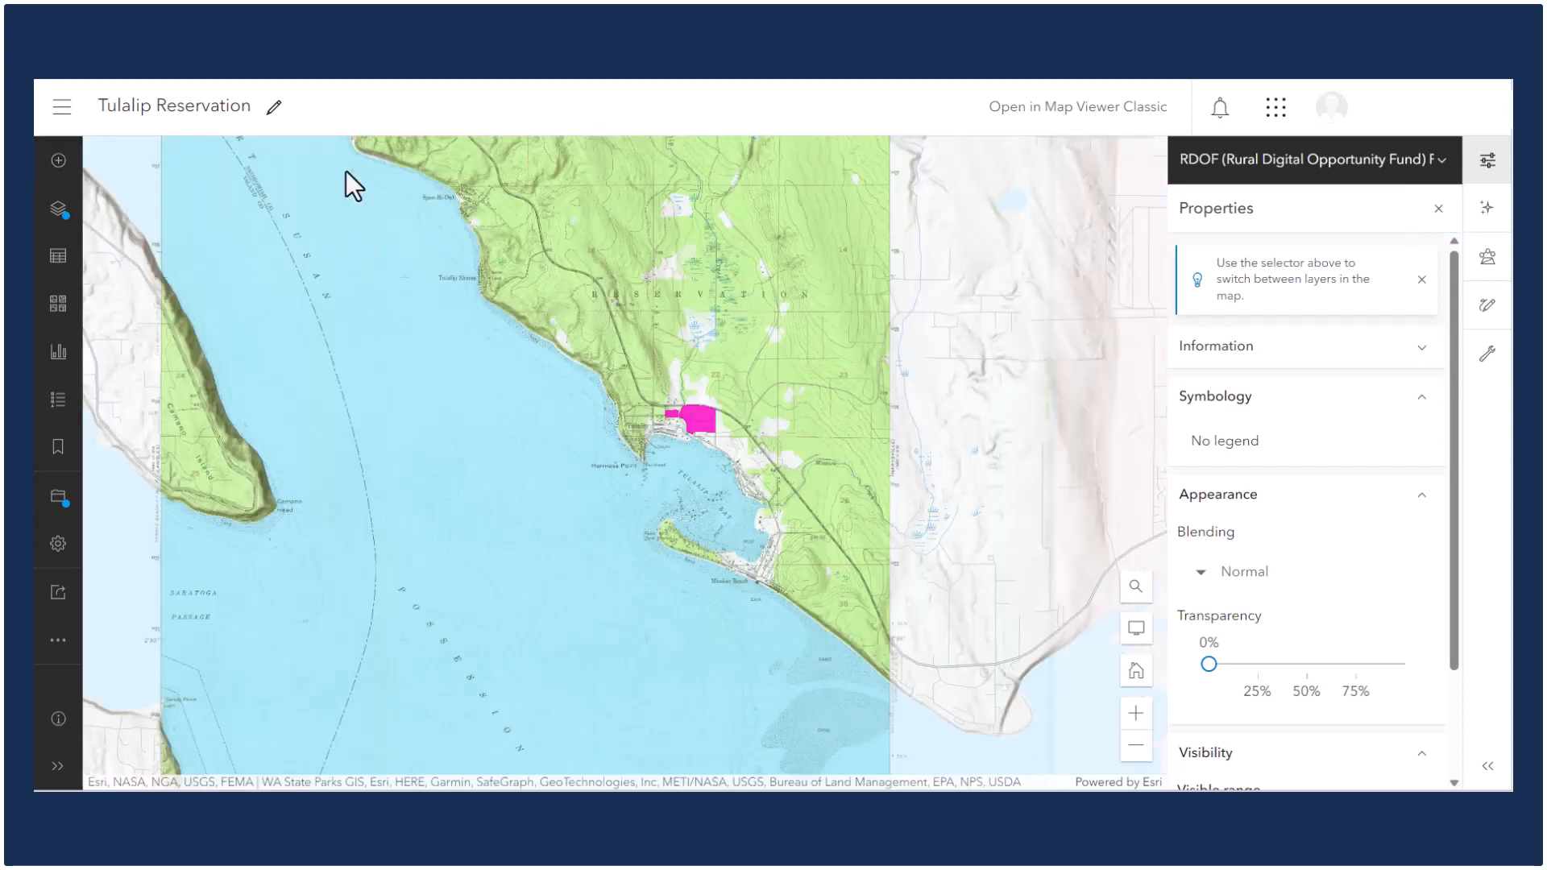
In the layer list, toggle the visibility of the two RDOF layers and select the pink polygon near Tulalip.
{"action": "left_click", "coordinate": [58, 209]}
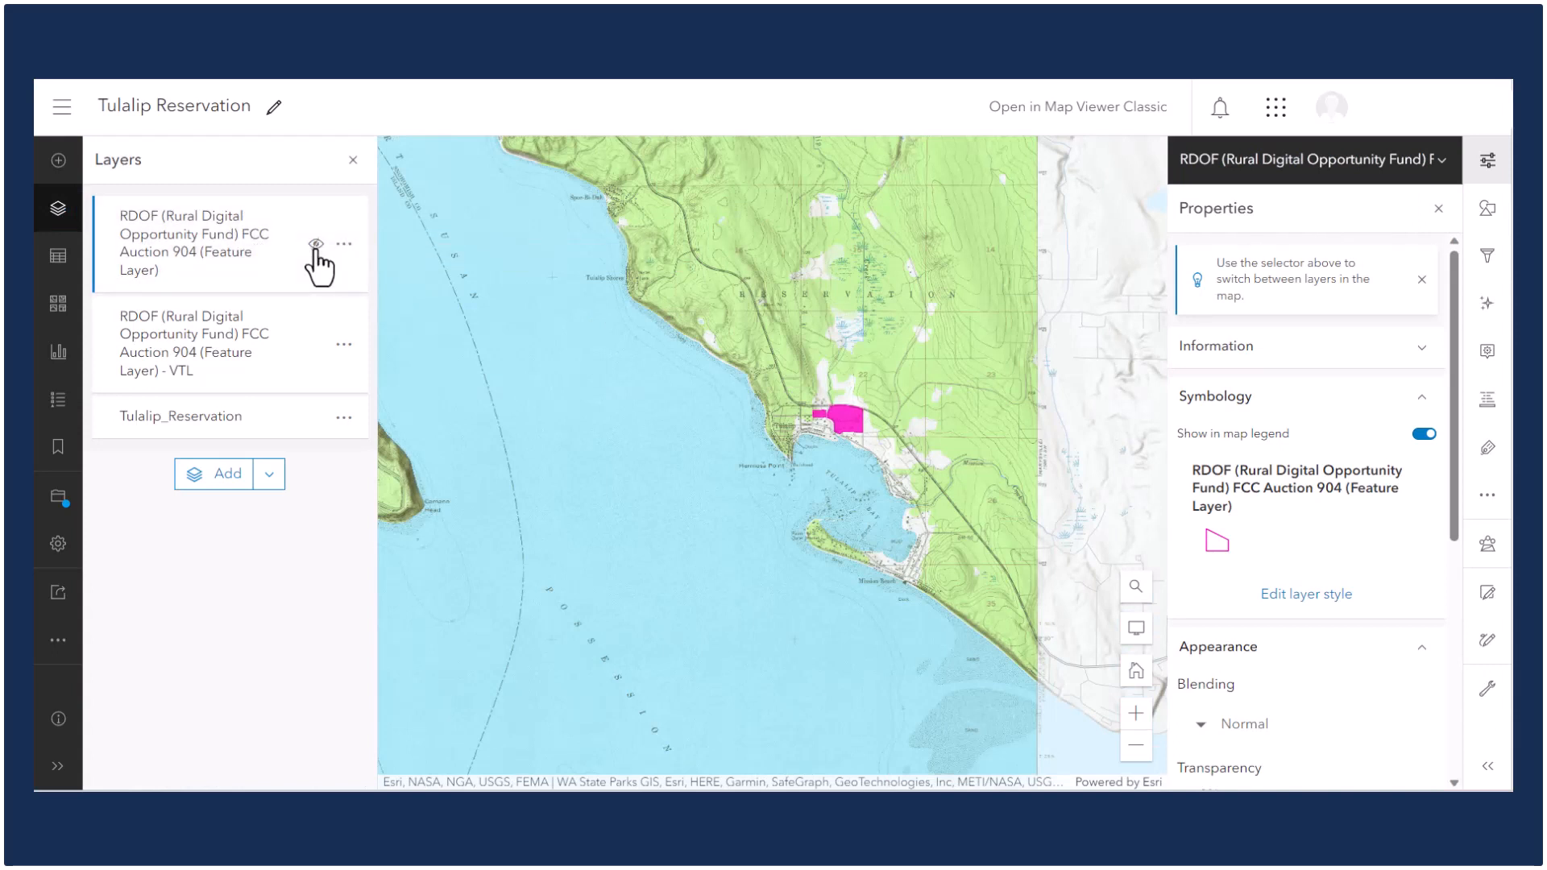
{"action": "left_click", "coordinate": [315, 354]}
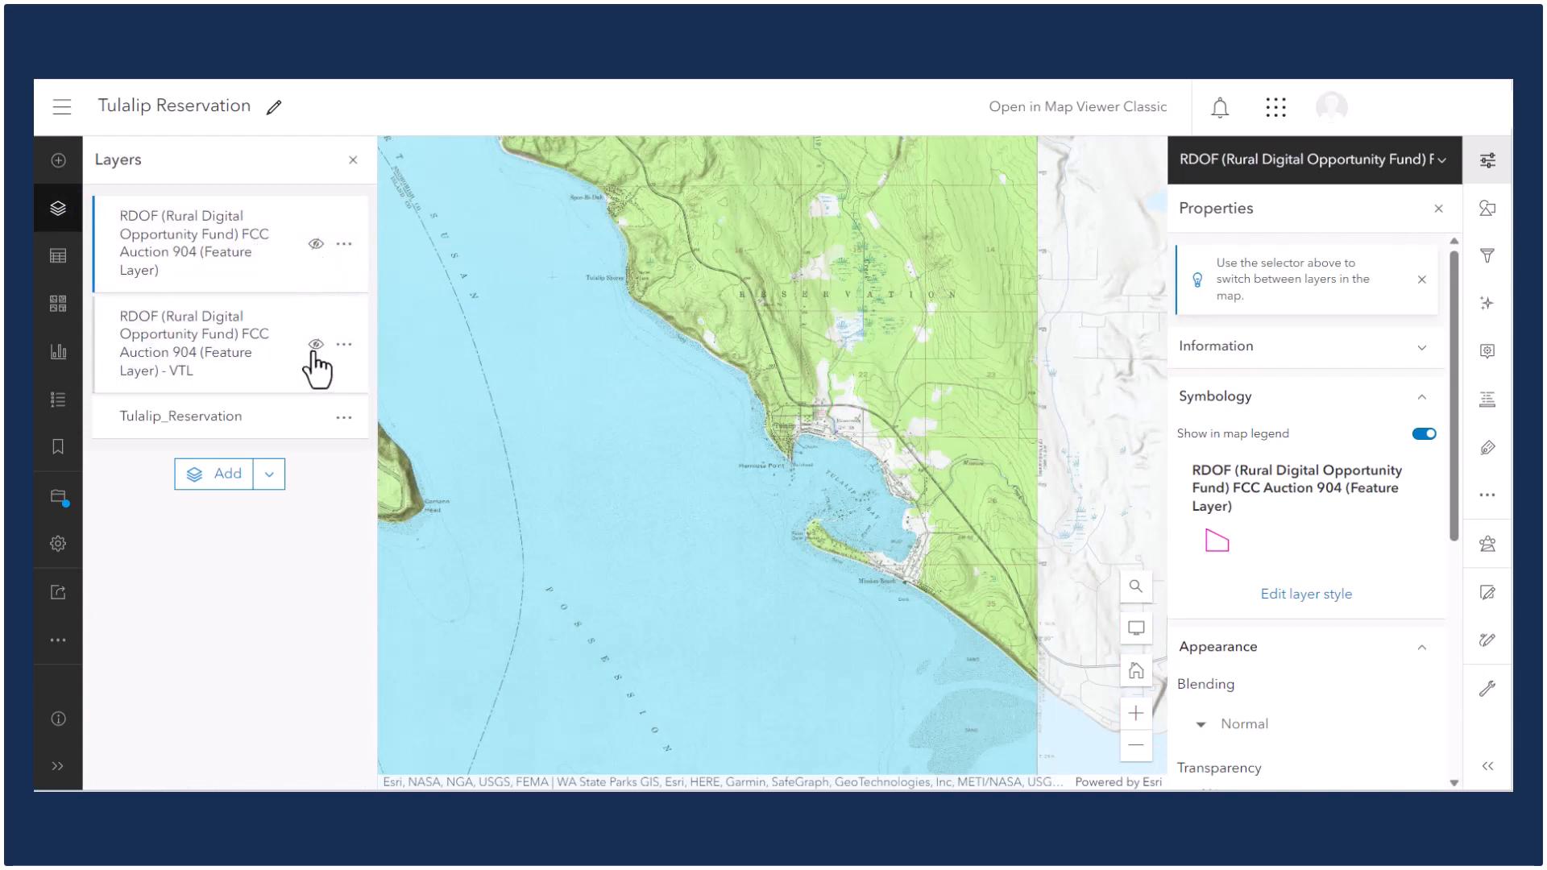
{"action": "left_click", "coordinate": [315, 355]}
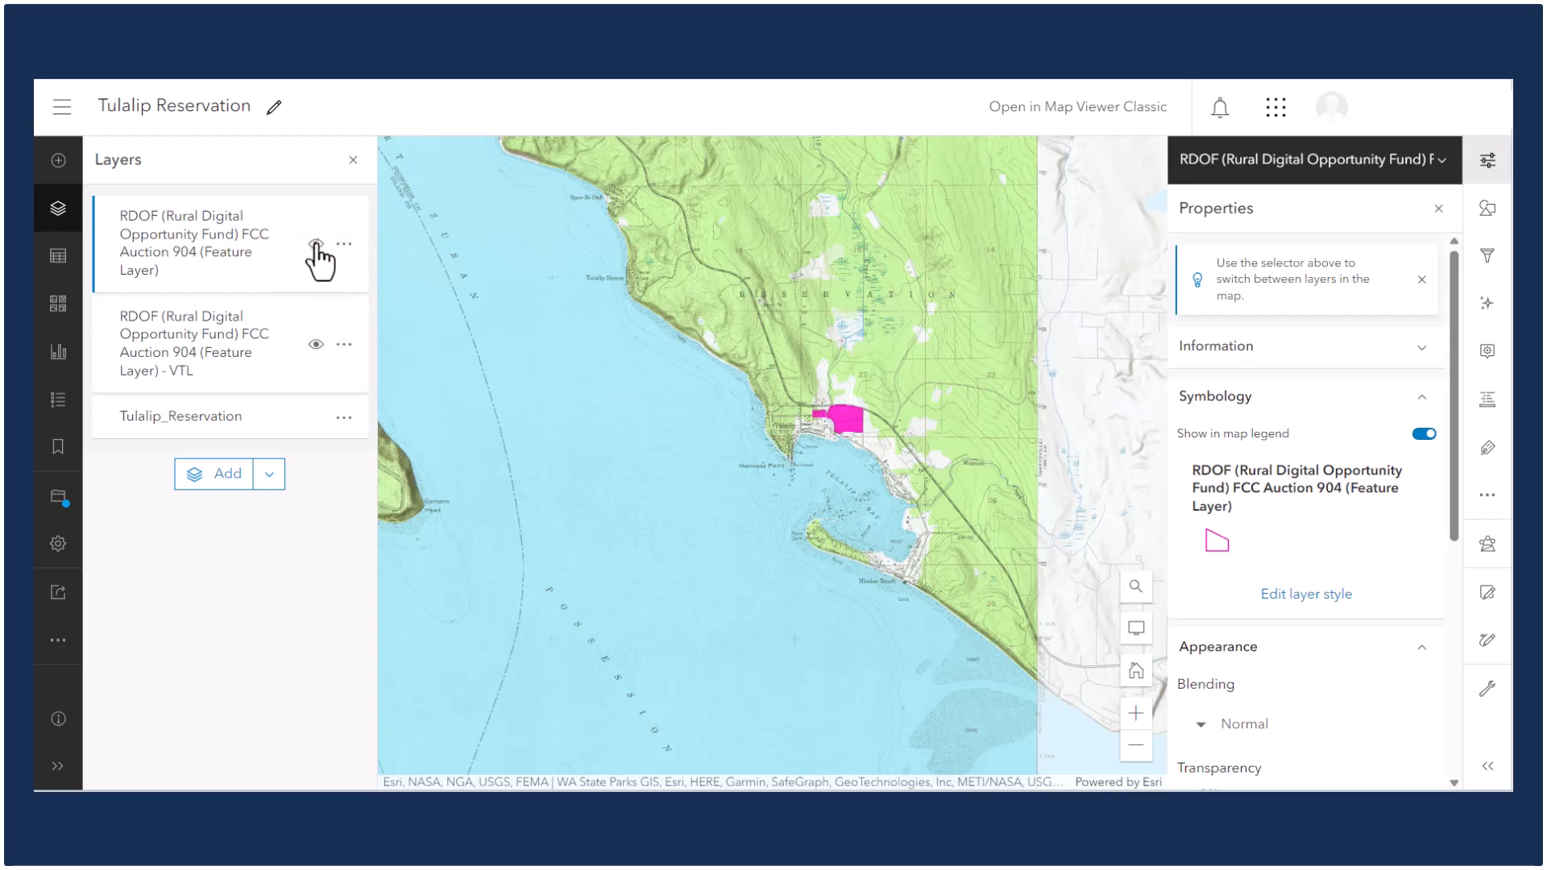
{"action": "left_click", "coordinate": [316, 244]}
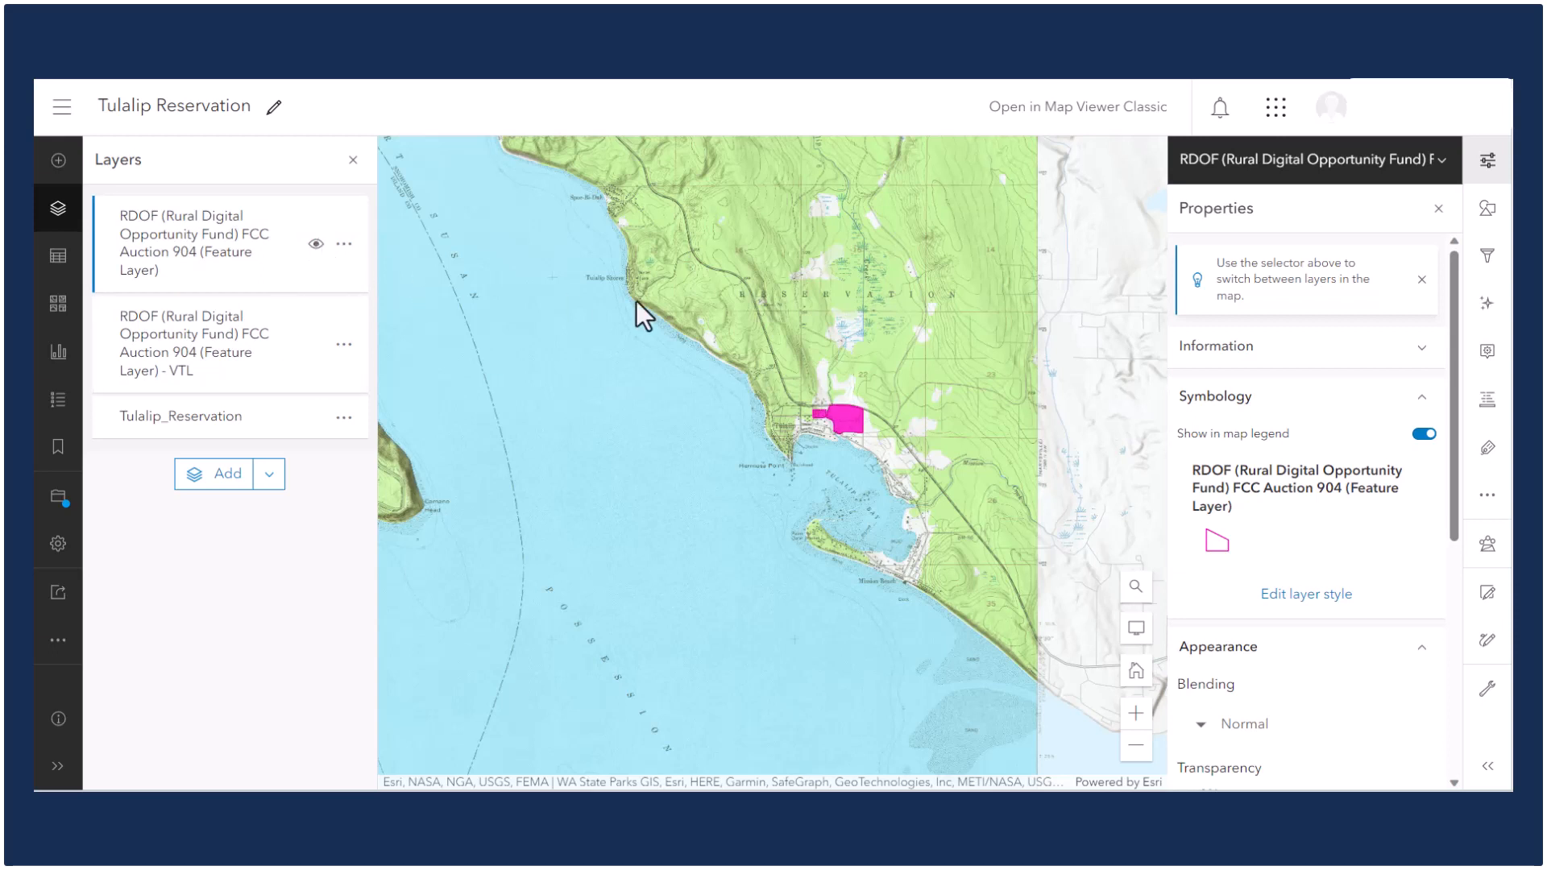
{"action": "left_click", "coordinate": [849, 420]}
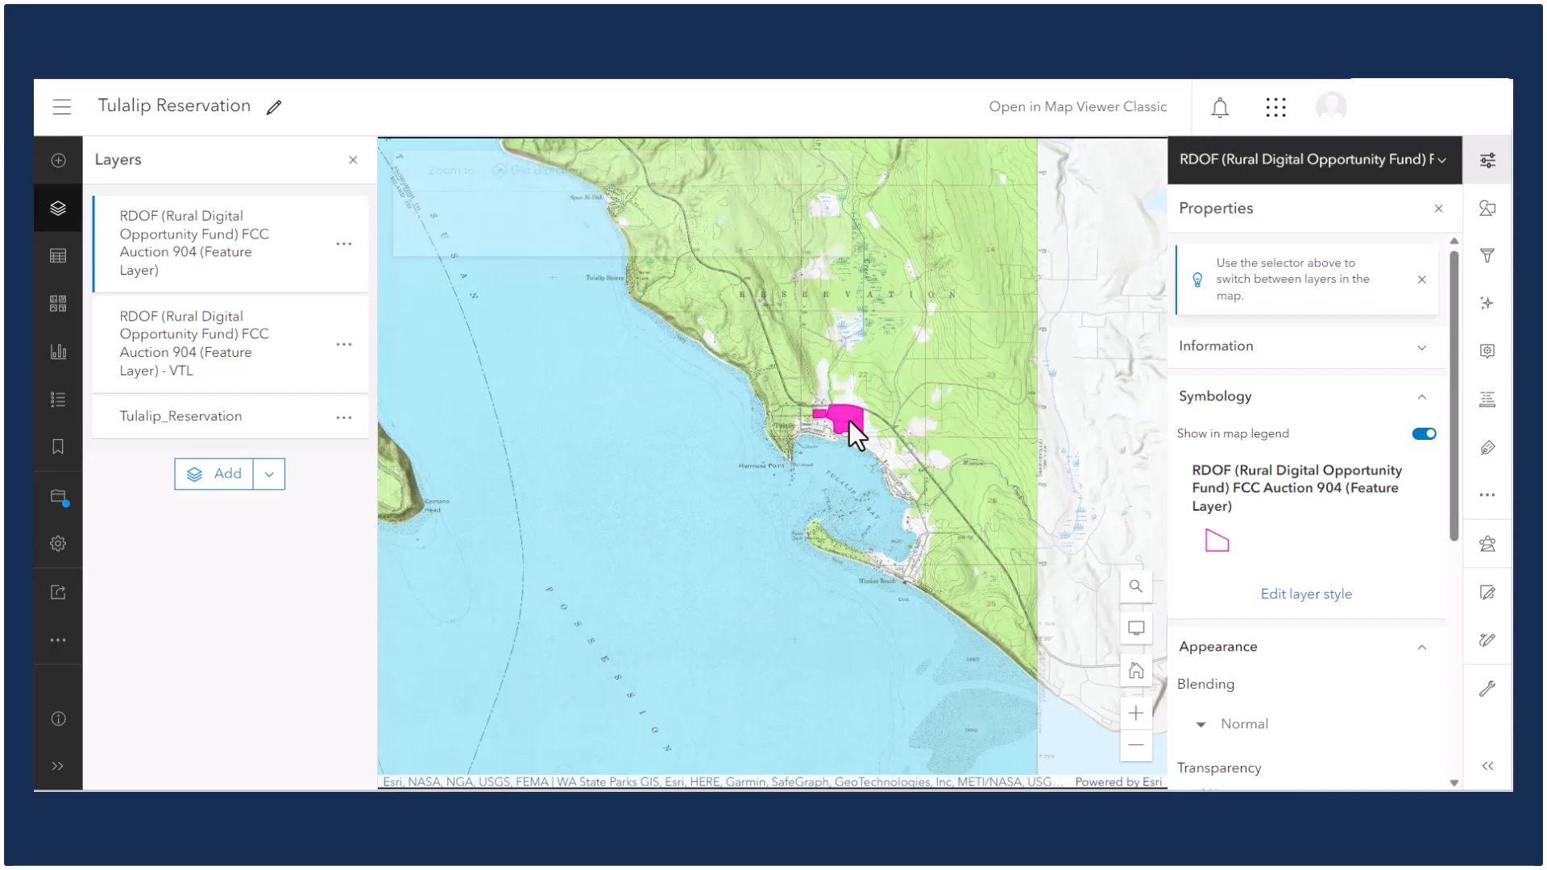
{"action": "left_click", "coordinate": [829, 213]}
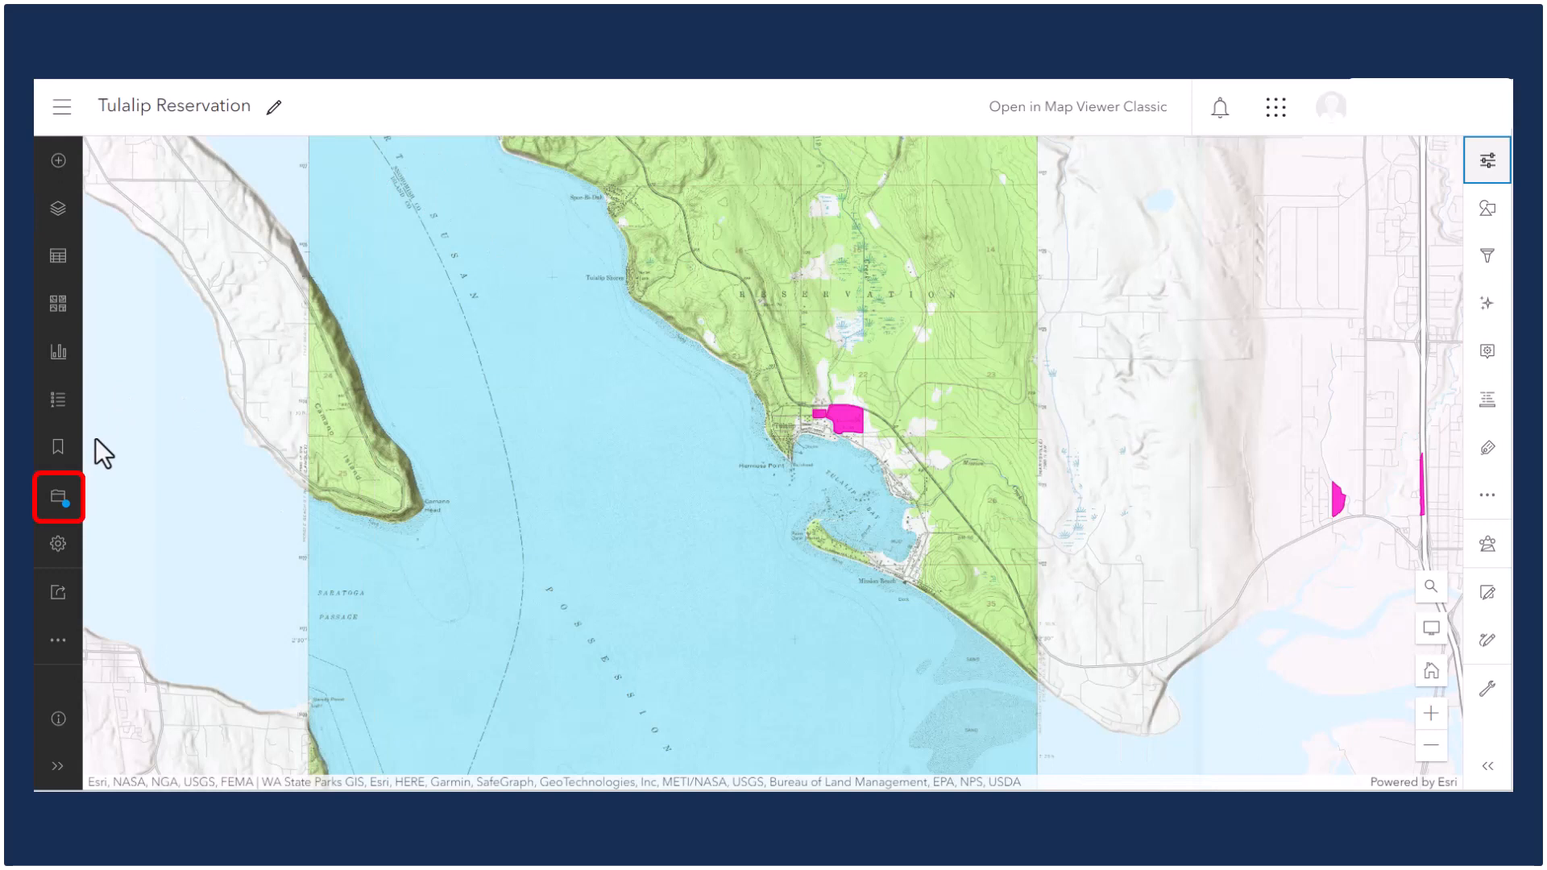
Save the Tulalip Reservation web map and open the main navigation menu.
{"action": "left_click", "coordinate": [61, 498]}
{"action": "left_click", "coordinate": [126, 499]}
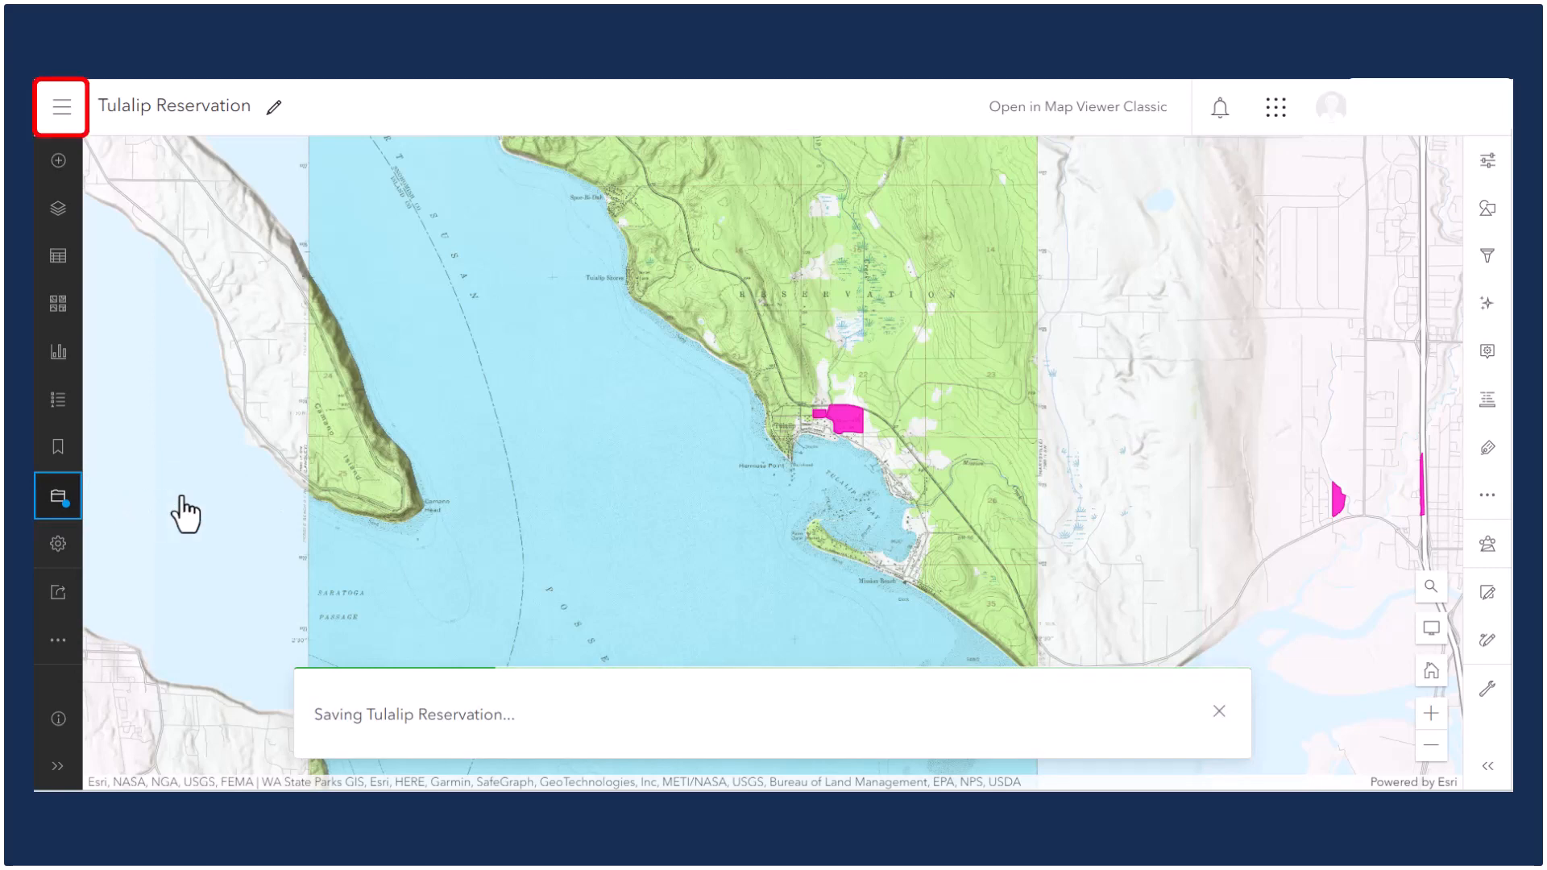
{"action": "left_click", "coordinate": [78, 119]}
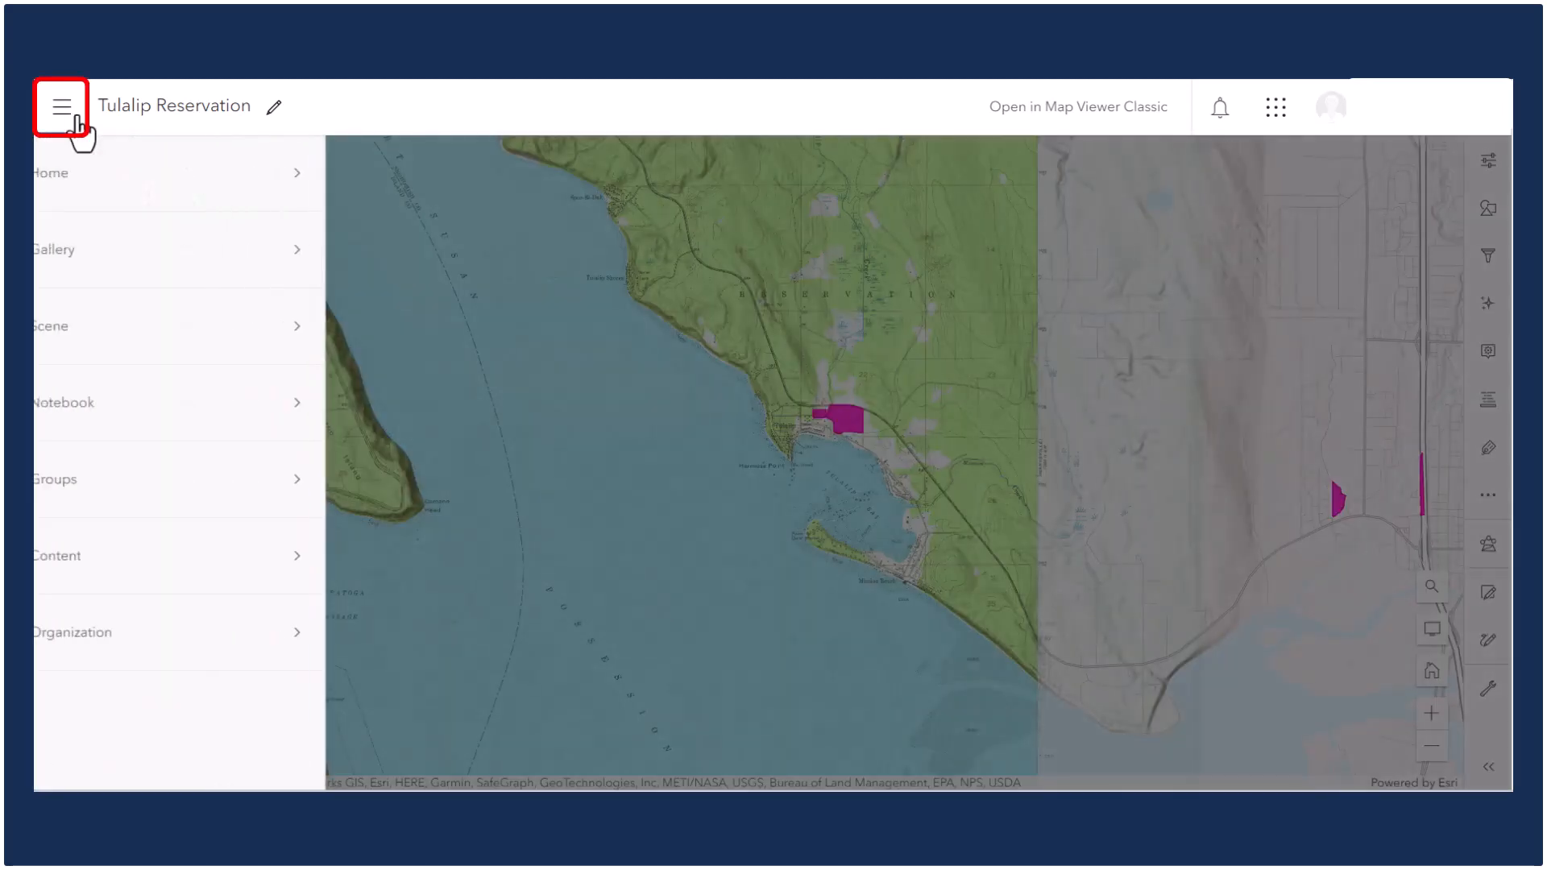